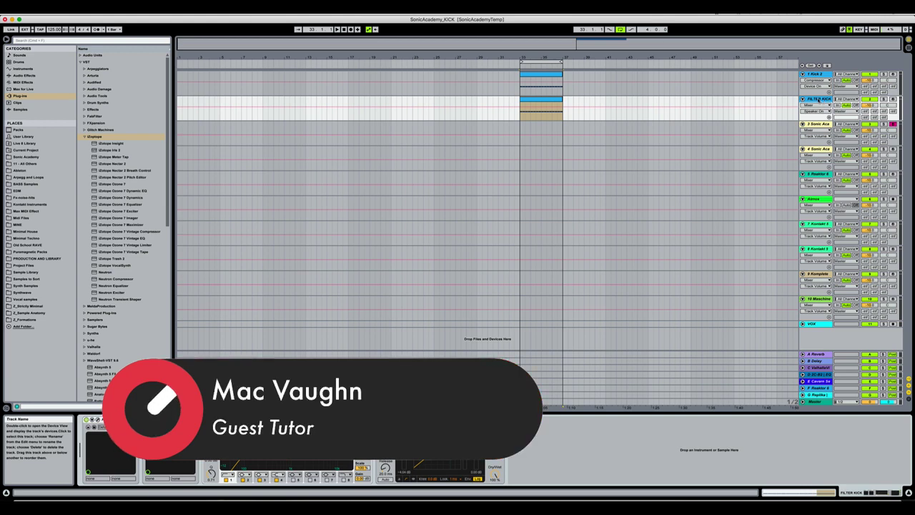
# - Load the Bass Pluck preset from the Sonic Academy V1.5 Vol3 bank into the ANA synth on track 3 and close its window
pyautogui.click(820, 126)
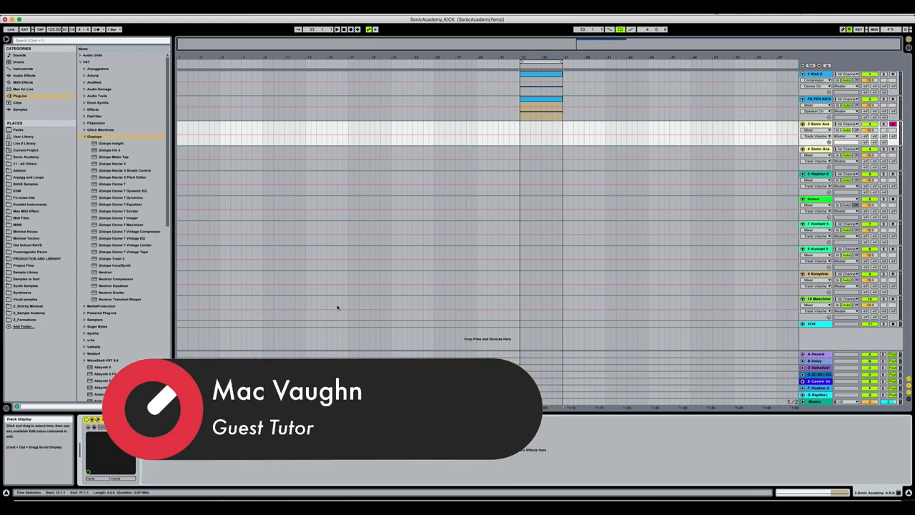
pyautogui.click(99, 423)
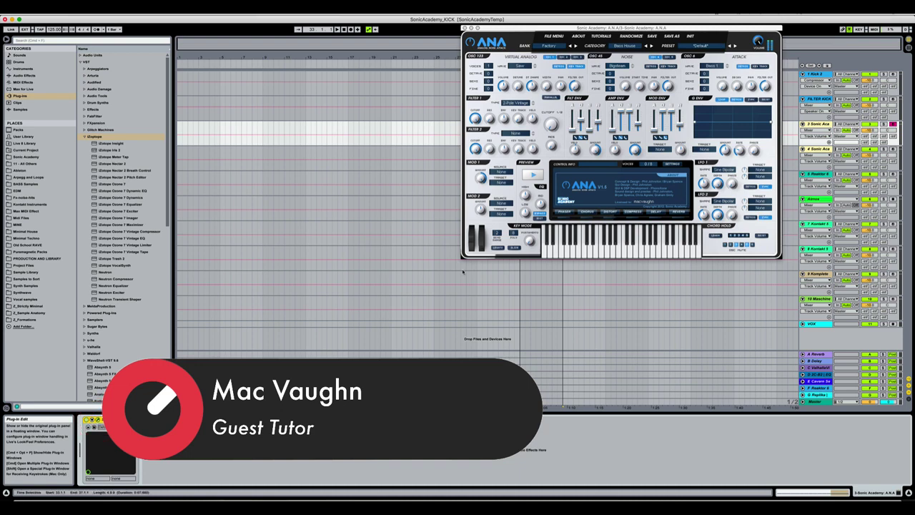
pyautogui.moveTo(658, 29); pyautogui.dragTo(644, 132)
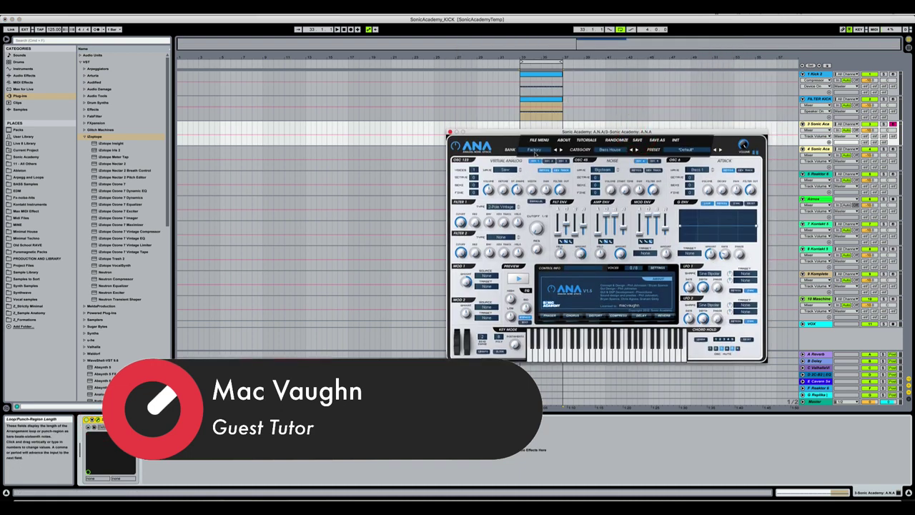
pyautogui.click(535, 150)
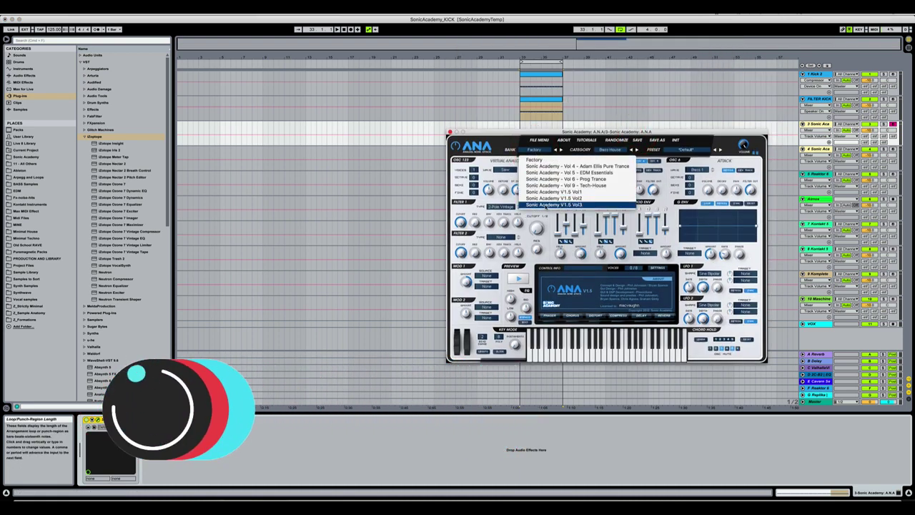
pyautogui.click(553, 205)
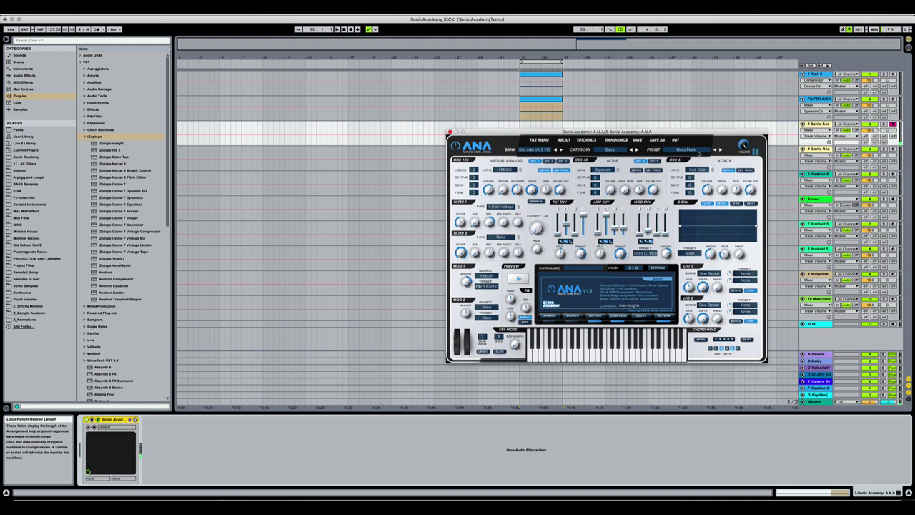
pyautogui.moveTo(741, 131); pyautogui.dragTo(607, 141)
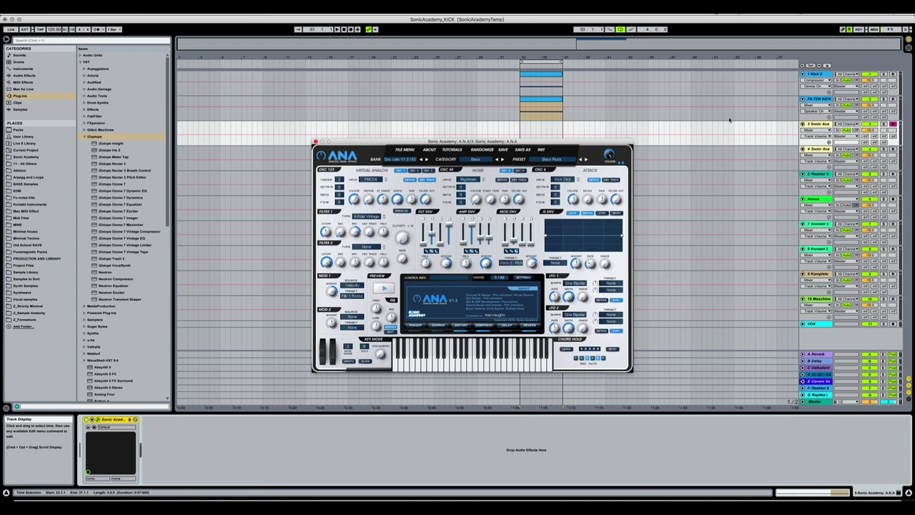
pyautogui.moveTo(325, 147); pyautogui.dragTo(322, 164)
pyautogui.click(315, 158)
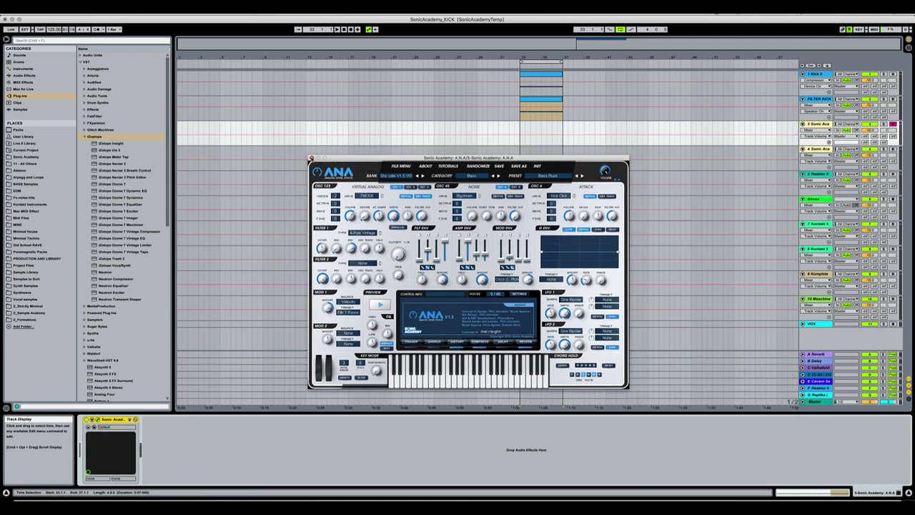
# - Deactivate the FILTER KICK track and move its clip from bar 33 to bar 1
pyautogui.click(815, 98)
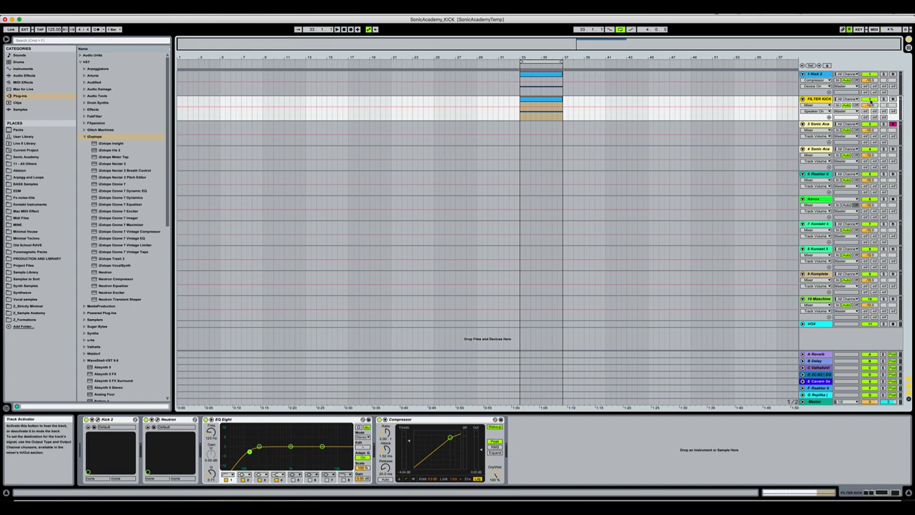
pyautogui.click(871, 101)
pyautogui.click(574, 101)
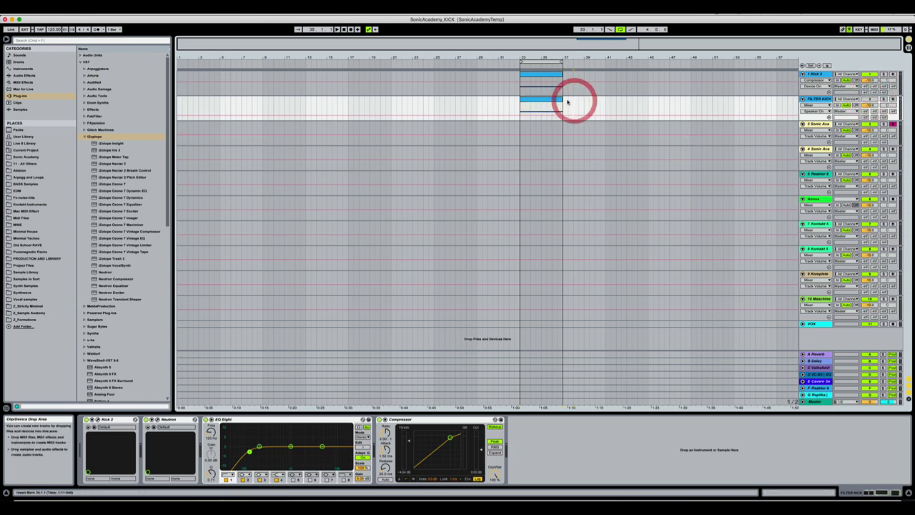
pyautogui.moveTo(536, 109); pyautogui.dragTo(194, 111)
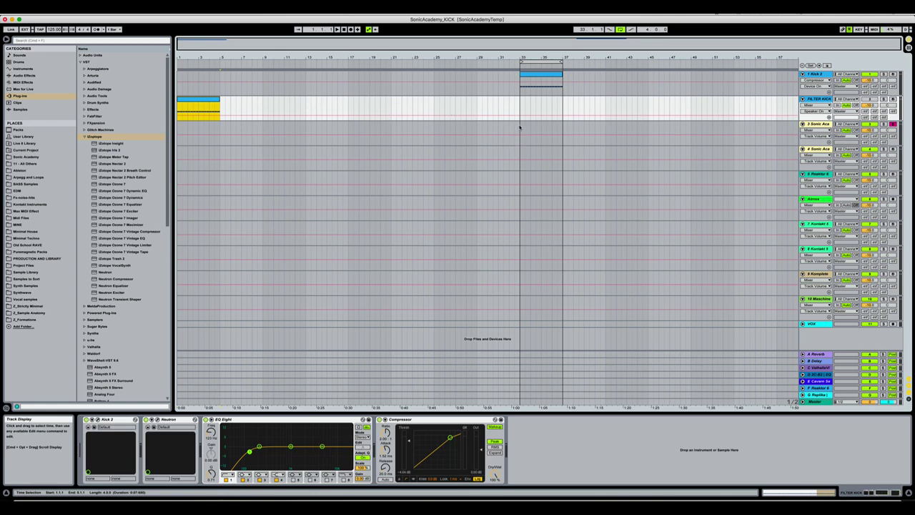
# - Create an empty four-bar MIDI clip on the ANA track from bar 33 to 37 and open it in the note editor
pyautogui.moveTo(519, 128); pyautogui.dragTo(561, 128)
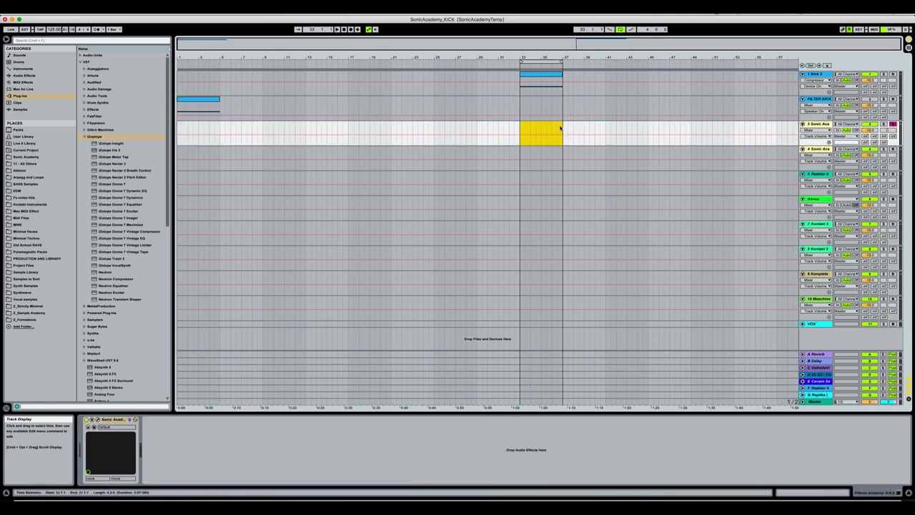
pyautogui.press('super+shift+m')
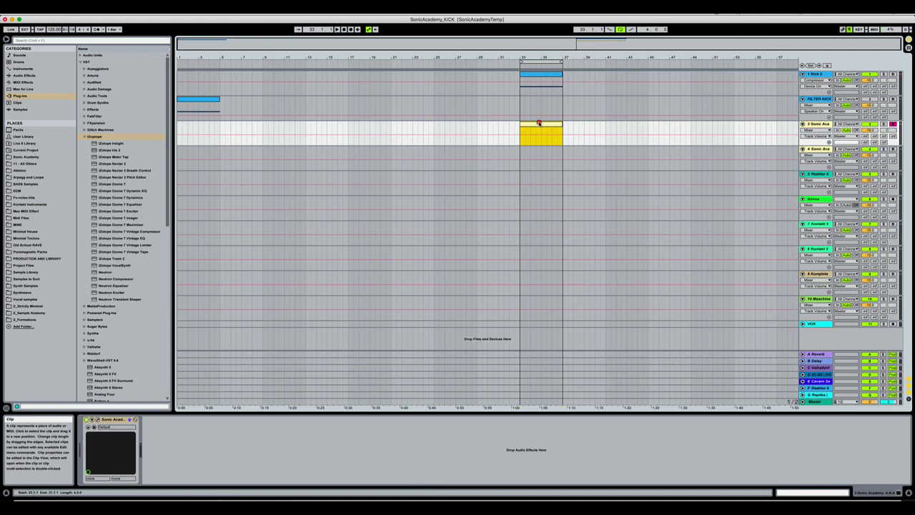
pyautogui.doubleClick(540, 123)
pyautogui.click(503, 299)
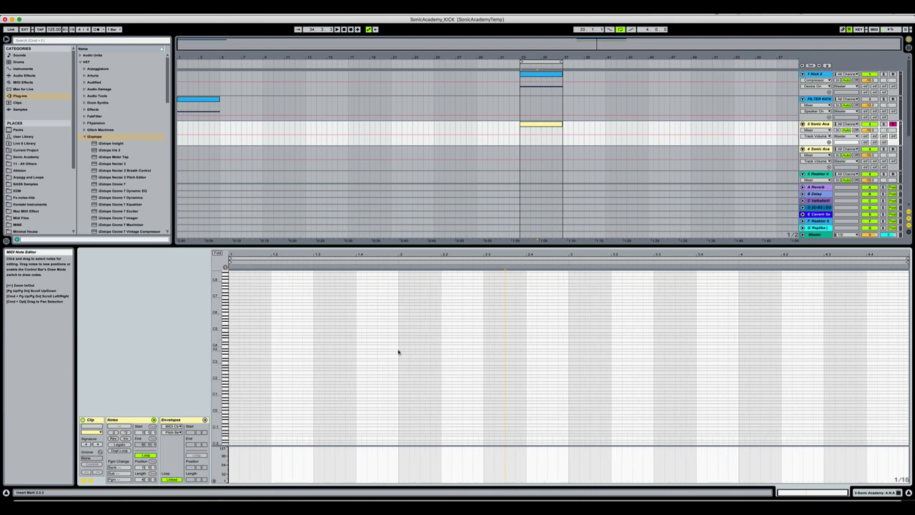
# - Audition the D1 key and add sixteenth D1 notes on the offbeats at 1.1.3 and 1.2.3, playing the loop
pyautogui.scroll(5, 321, 379)
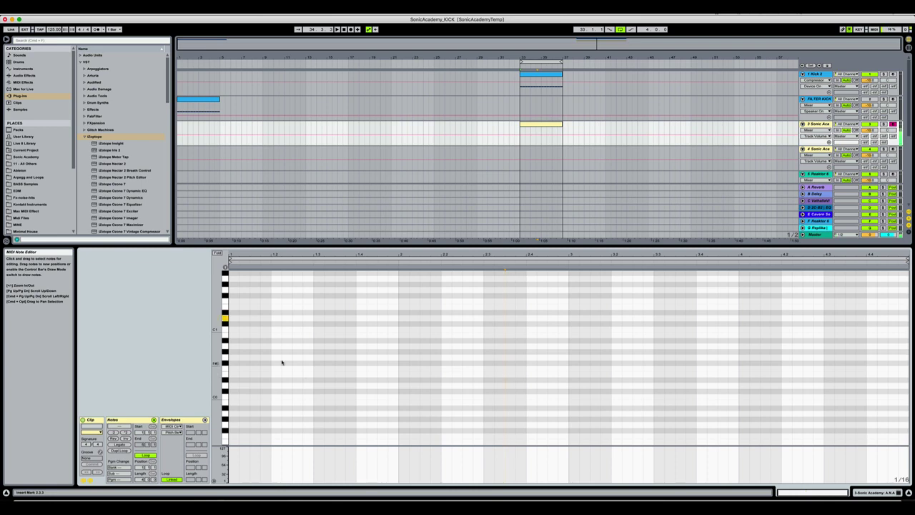
pyautogui.click(226, 318)
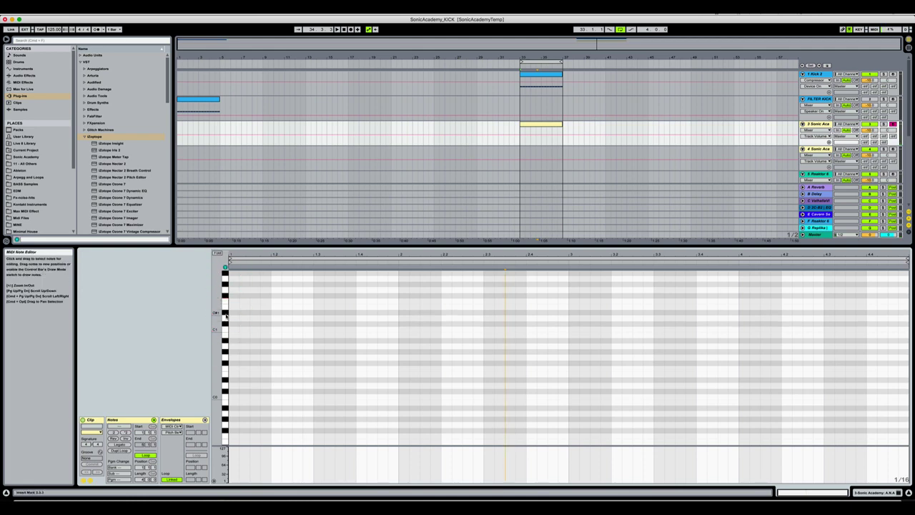
pyautogui.click(225, 319)
pyautogui.click(226, 319)
pyautogui.doubleClick(254, 318)
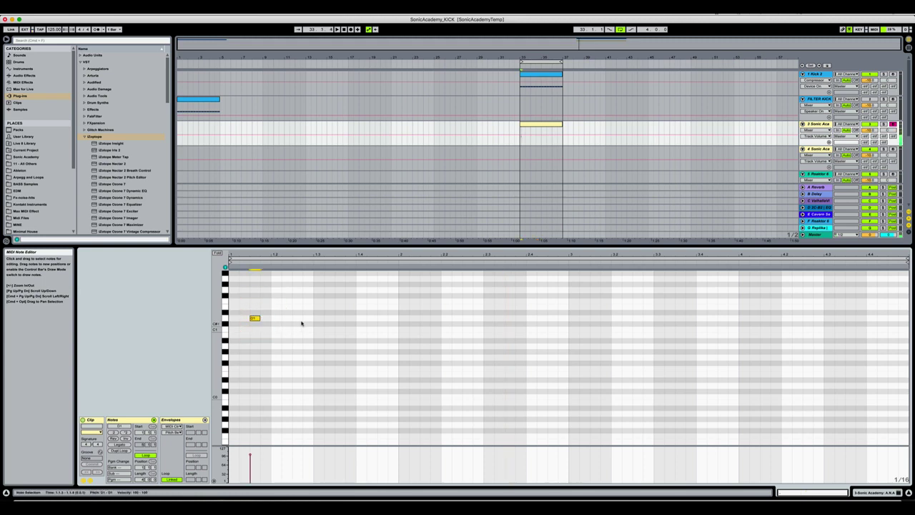
pyautogui.doubleClick(298, 319)
pyautogui.press('space')
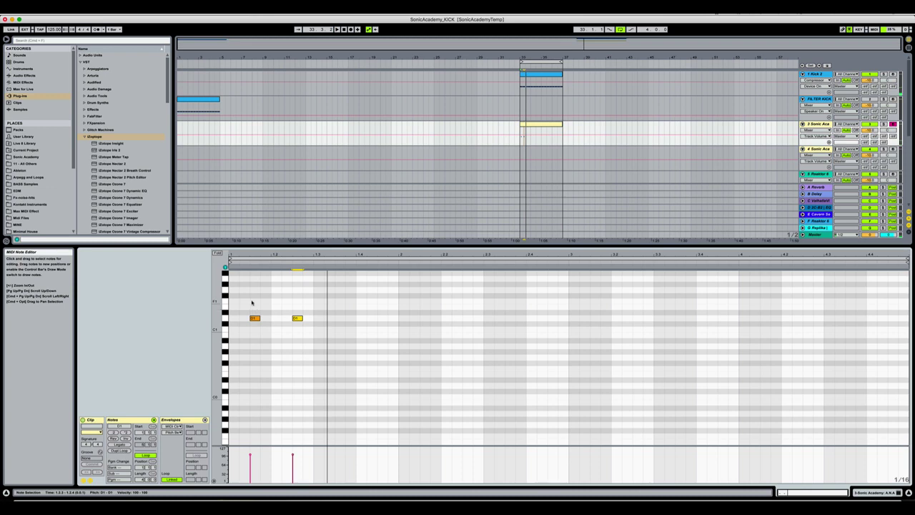
# - Lengthen both D1 notes to two sixteenths each and duplicate the pair to fill the first bar
pyautogui.moveTo(252, 302); pyautogui.dragTo(313, 319)
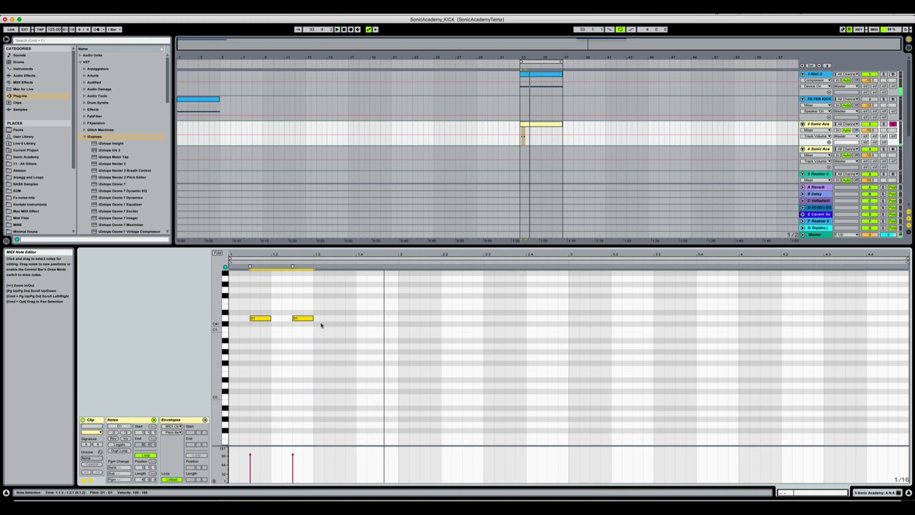
pyautogui.press('space')
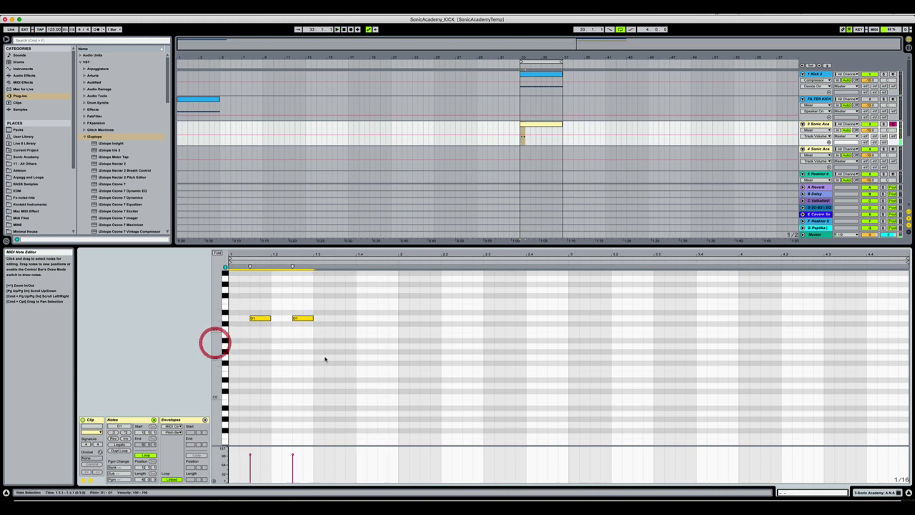
pyautogui.press('super+d')
pyautogui.press('space')
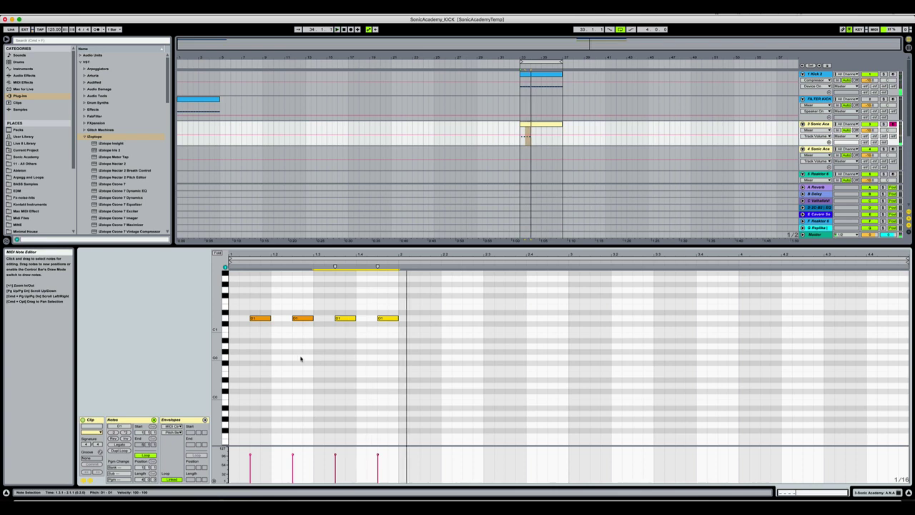
# - Raise the velocity of all four D1 notes in the first bar to 127
pyautogui.moveTo(249, 349); pyautogui.dragTo(389, 281)
pyautogui.press('super+l')
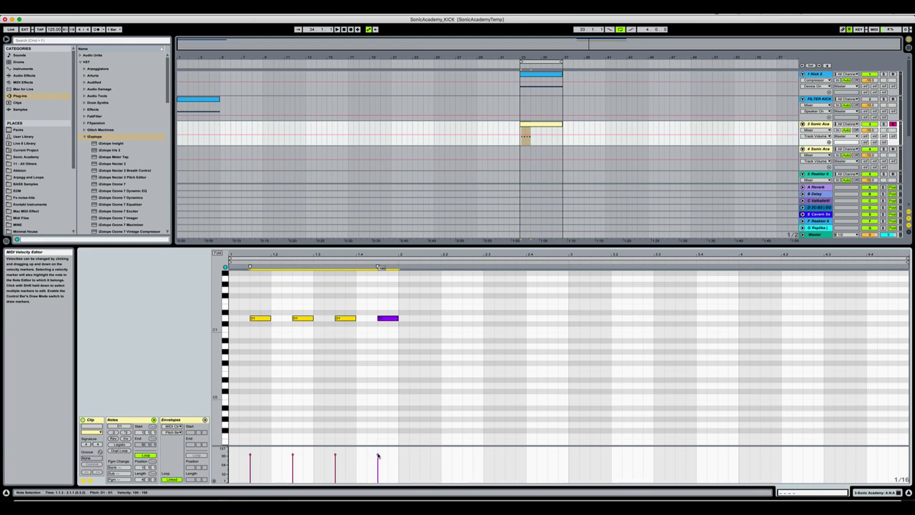
pyautogui.click(367, 375)
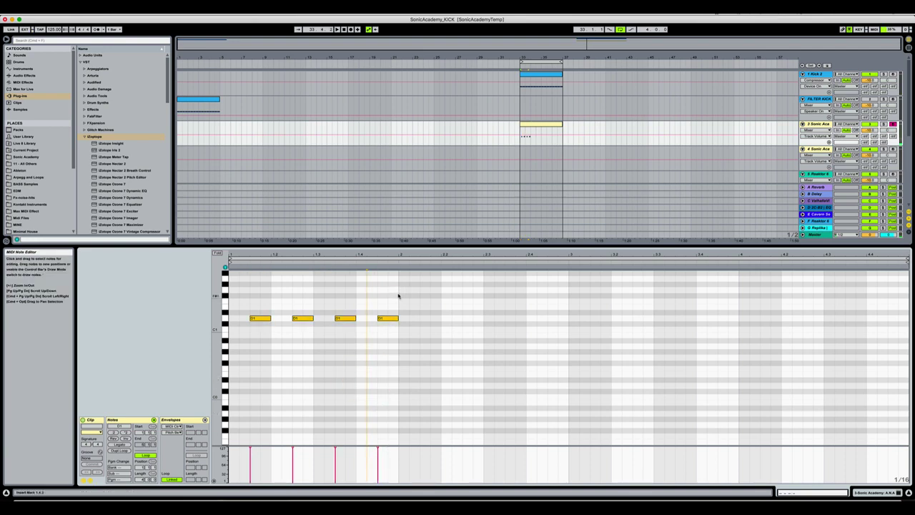
# - Duplicate the first bar's four D1 notes three times to fill the four-bar clip and play it back
pyautogui.moveTo(398, 296); pyautogui.dragTo(188, 357)
pyautogui.press('super+d')
pyautogui.press('super+d')
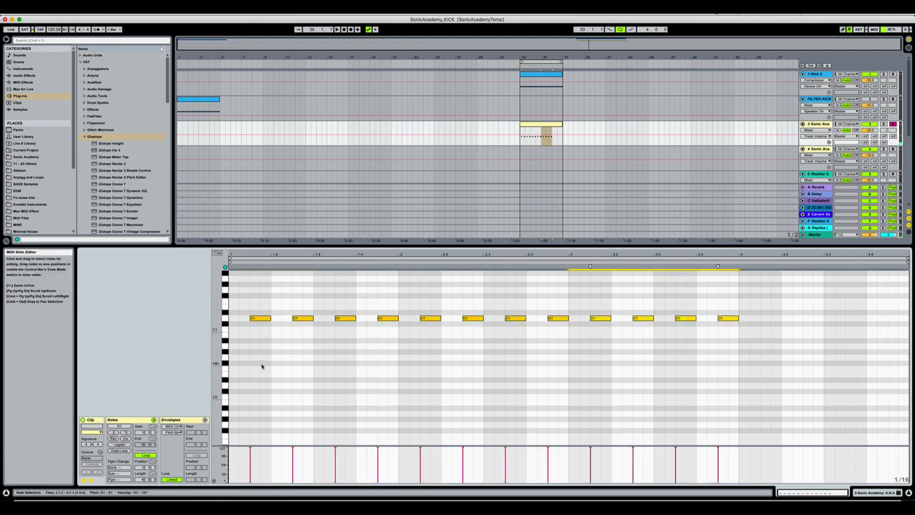
pyautogui.press('super+d')
pyautogui.press('space')
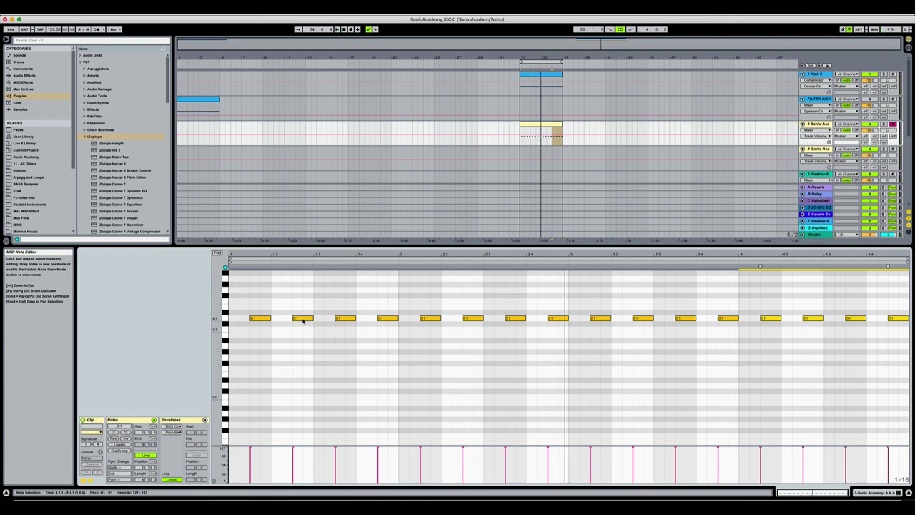
pyautogui.moveTo(303, 320); pyautogui.dragTo(302, 312)
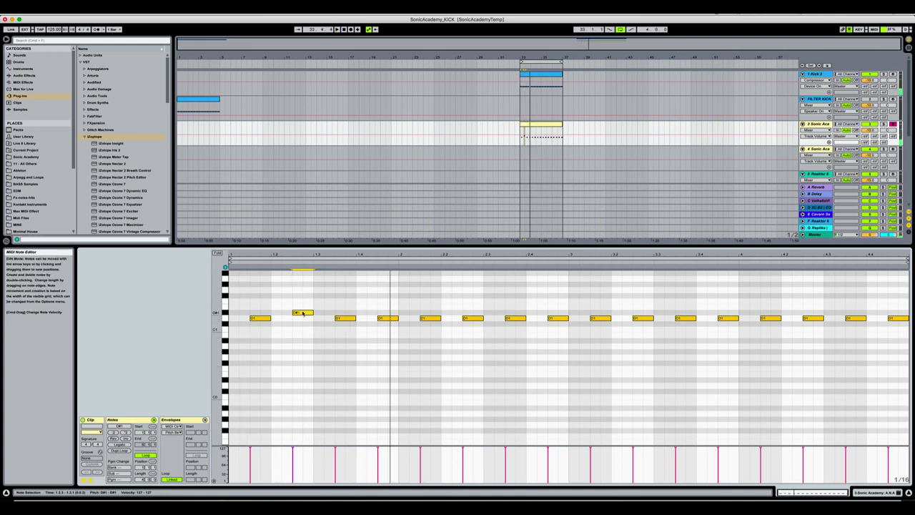
pyautogui.moveTo(302, 313); pyautogui.dragTo(302, 319)
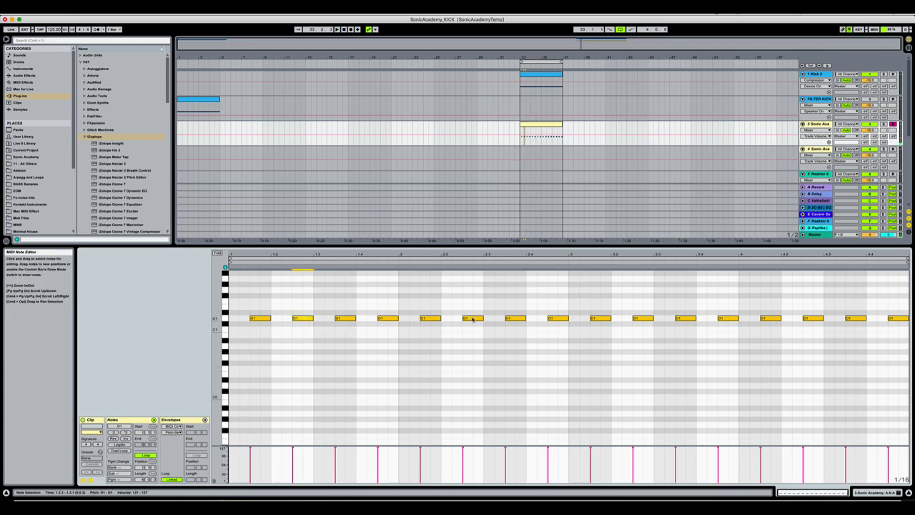
pyautogui.moveTo(472, 319); pyautogui.dragTo(473, 313)
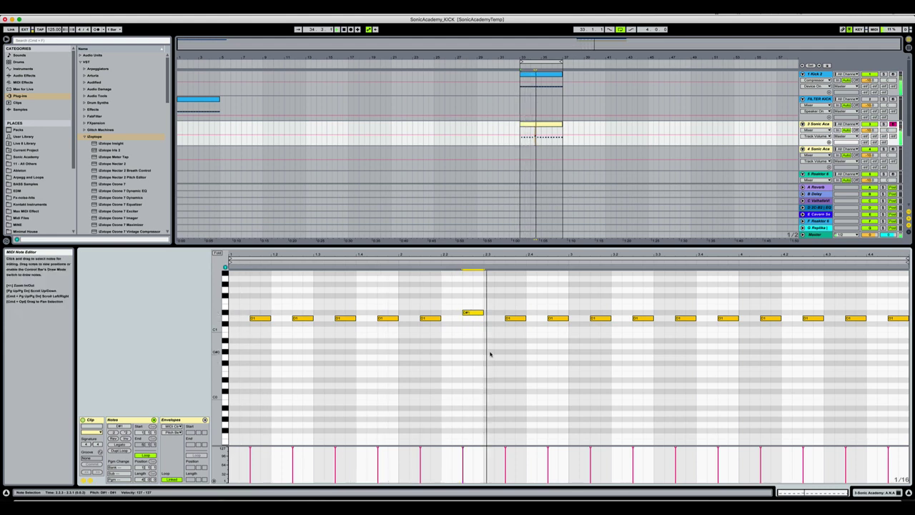
pyautogui.moveTo(471, 313); pyautogui.dragTo(471, 319)
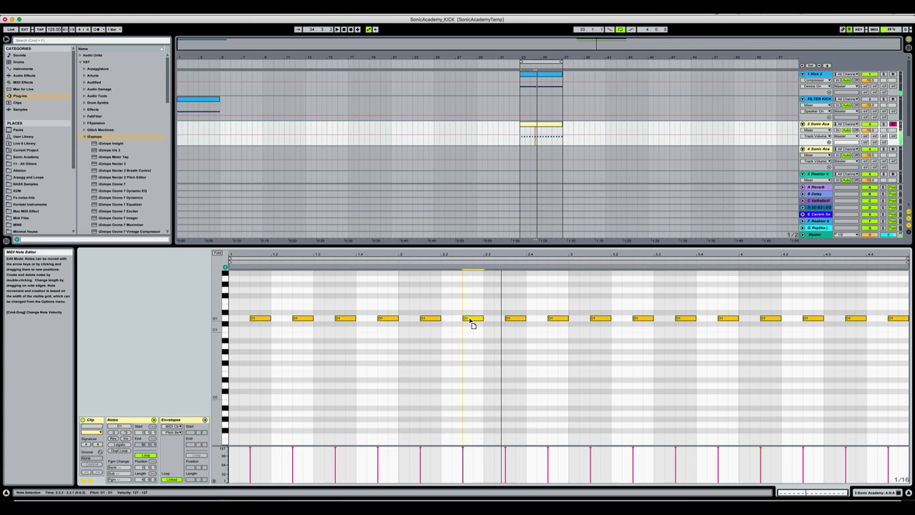
# - Raise the note at 2.3.3 to D#1 and lengthen it to end at 2.4.2
pyautogui.click(512, 321)
pyautogui.press('Up')
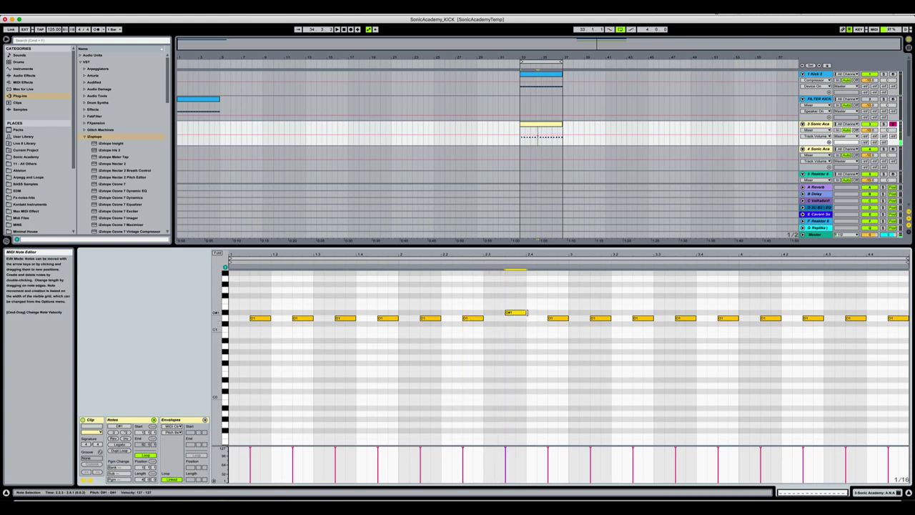
pyautogui.moveTo(527, 312); pyautogui.dragTo(536, 312)
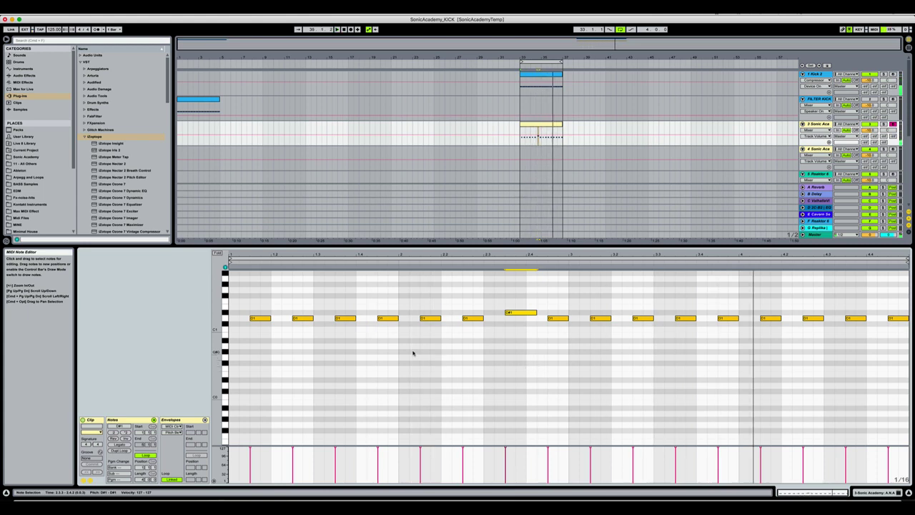
# - Lengthen the D1 note at 1.2.3 to end at 1.3.2, keeping the note at 1.3.3 two sixteenths long
pyautogui.click(296, 318)
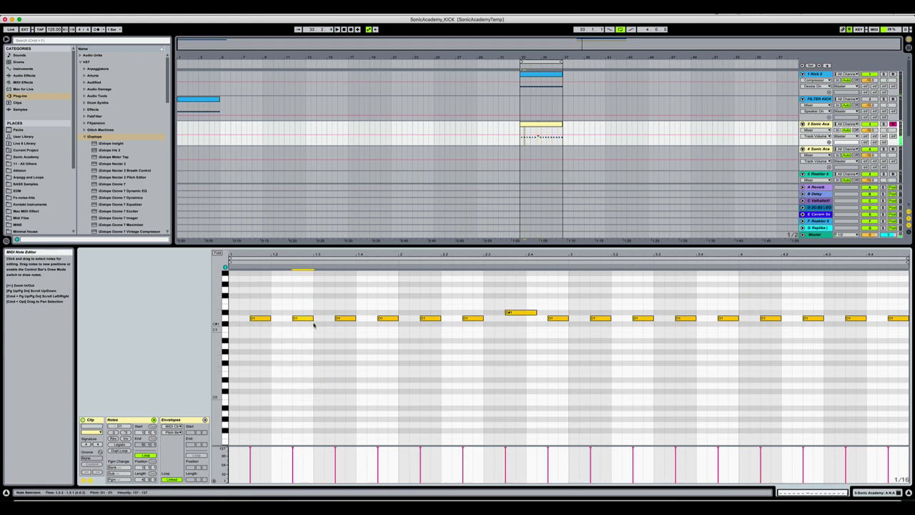
pyautogui.click(349, 318)
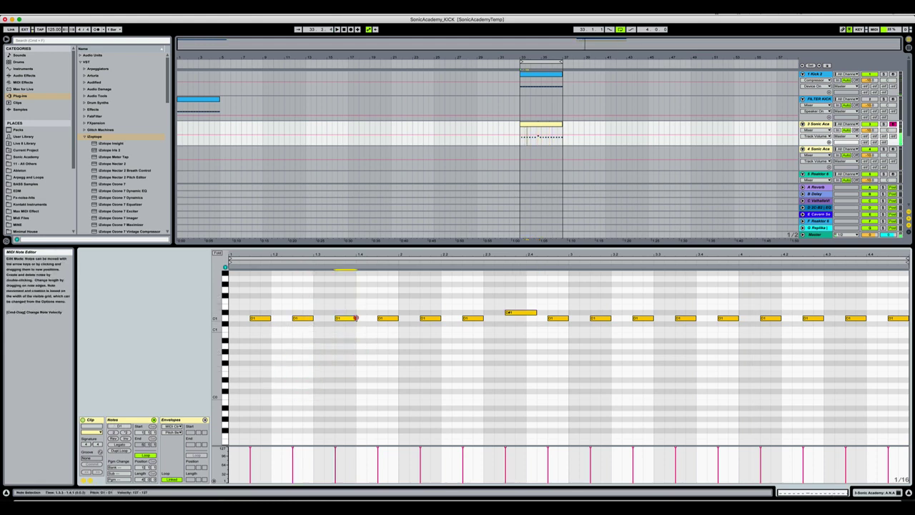
pyautogui.click(364, 317)
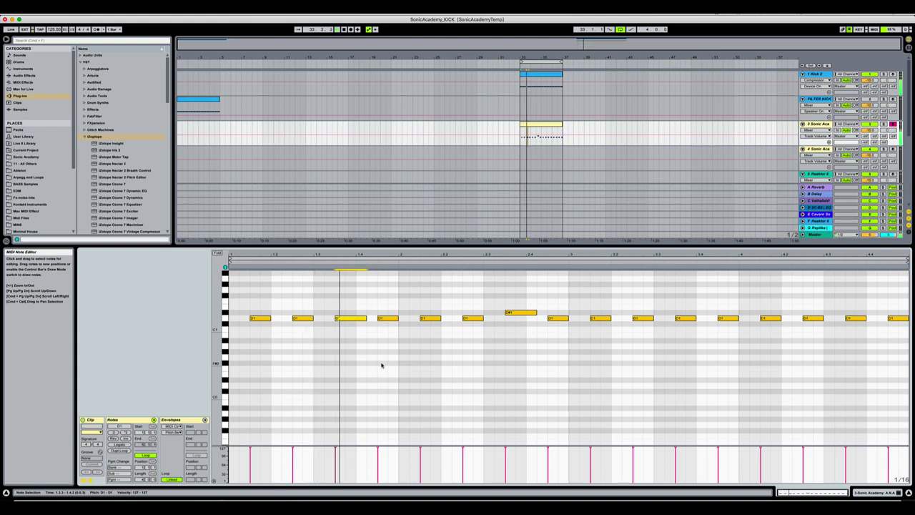
pyautogui.moveTo(366, 319); pyautogui.dragTo(323, 319)
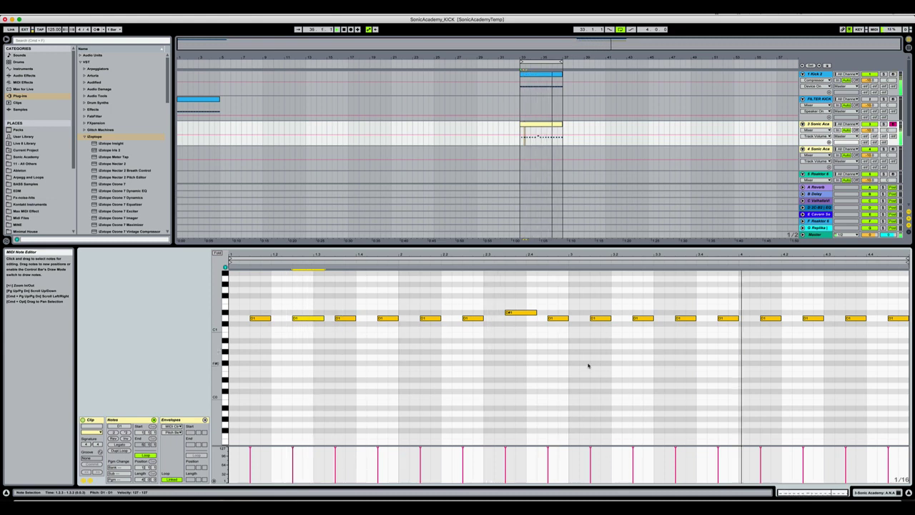
# - Delete all the notes in bars 3 and 4 of the clip
pyautogui.moveTo(589, 364); pyautogui.dragTo(900, 293)
pyautogui.press('Delete')
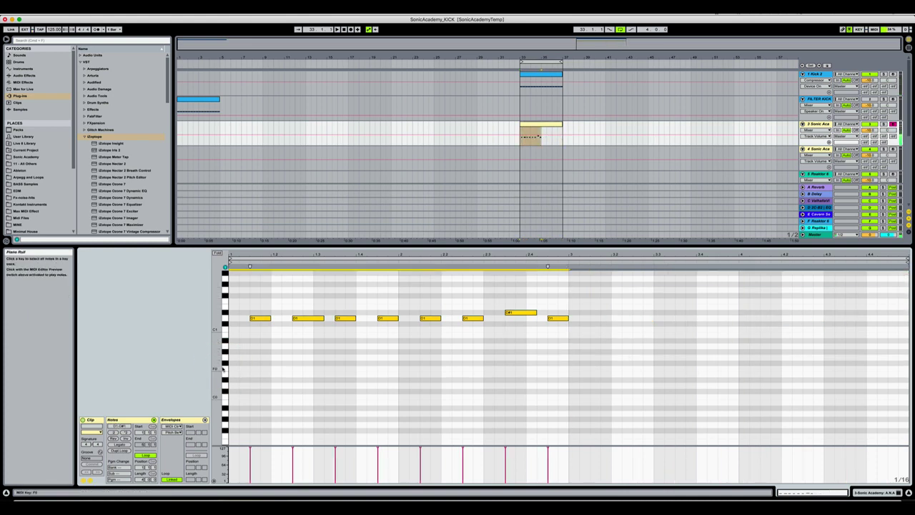
# - Duplicate the notes of bars 1 and 2 into bars 3 and 4, and show the clip's pitch bend envelope
pyautogui.hotkey('ctrl', 'z')
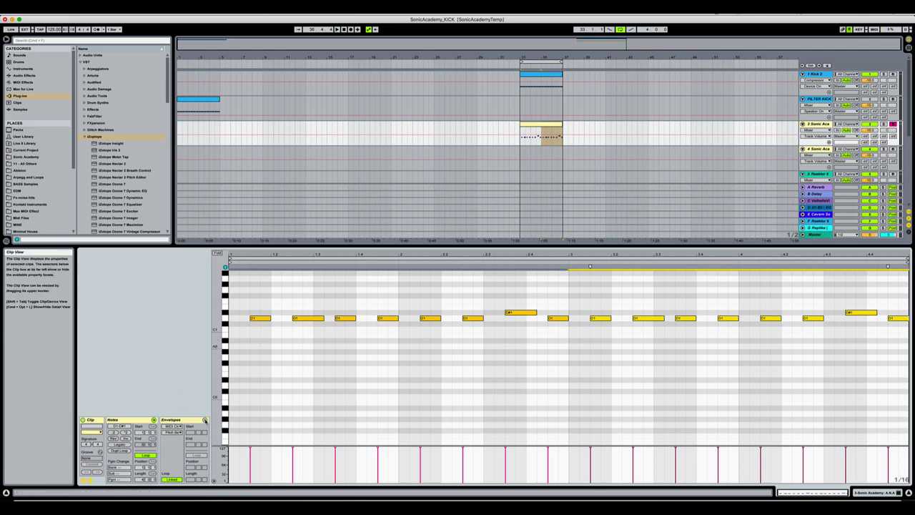
pyautogui.click(204, 420)
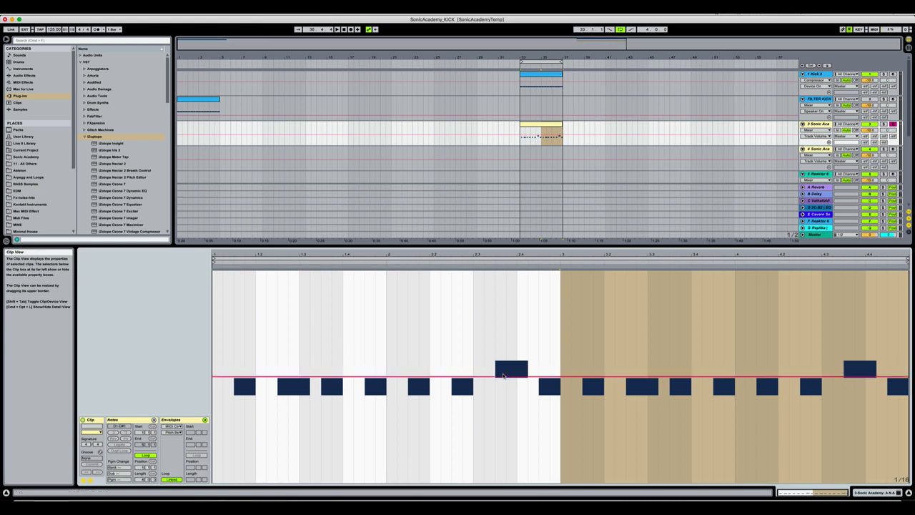
# - Draw a curved pitch bend ramp from zero to maximum over the long D1 note at 1.2.3, and audition it with the bass track soloed
pyautogui.click(280, 360)
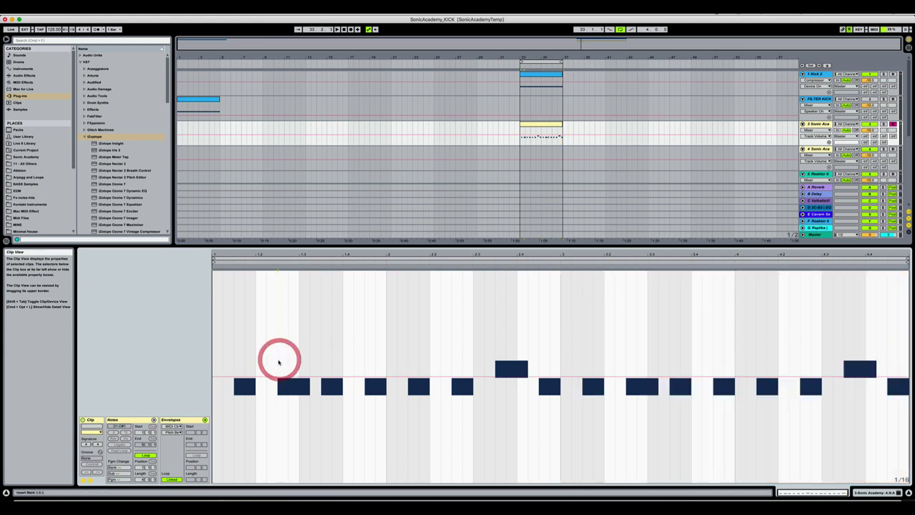
pyautogui.click(304, 355)
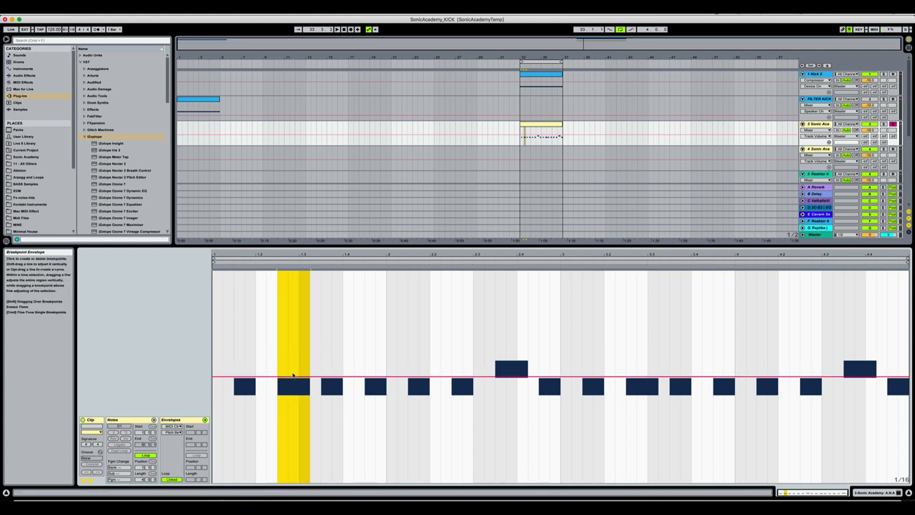
pyautogui.moveTo(291, 375); pyautogui.dragTo(278, 322)
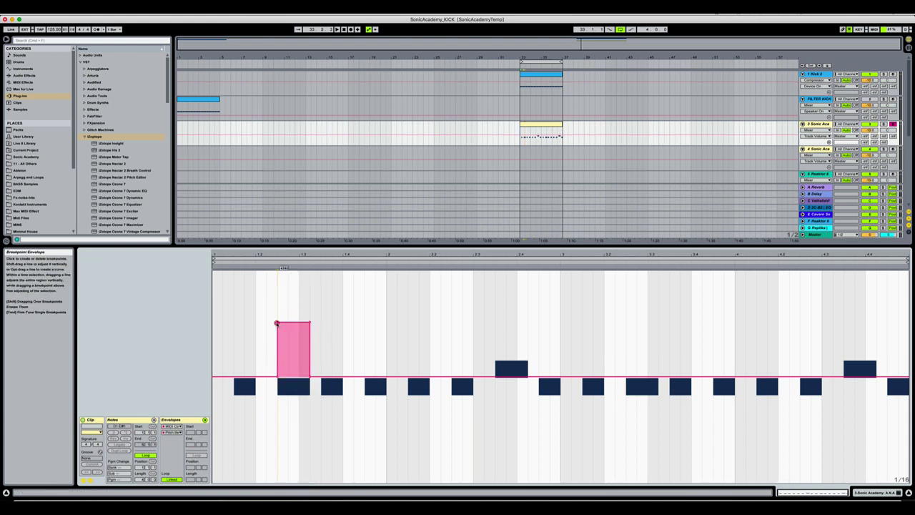
pyautogui.click(279, 322)
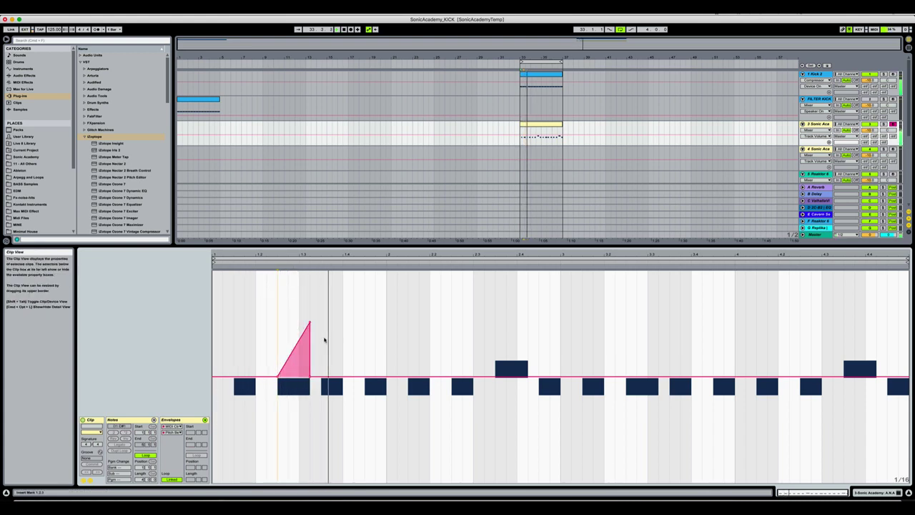
pyautogui.moveTo(309, 323); pyautogui.dragTo(309, 270)
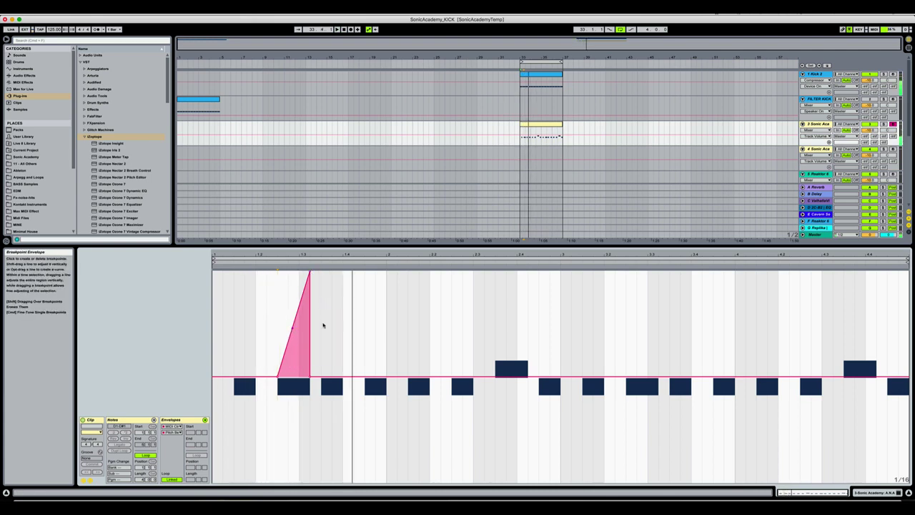
pyautogui.click(884, 124)
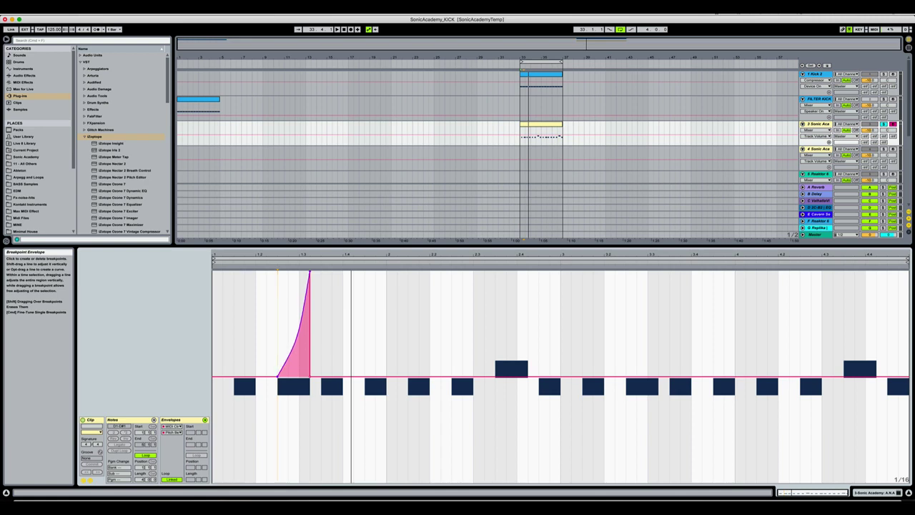
pyautogui.press('space')
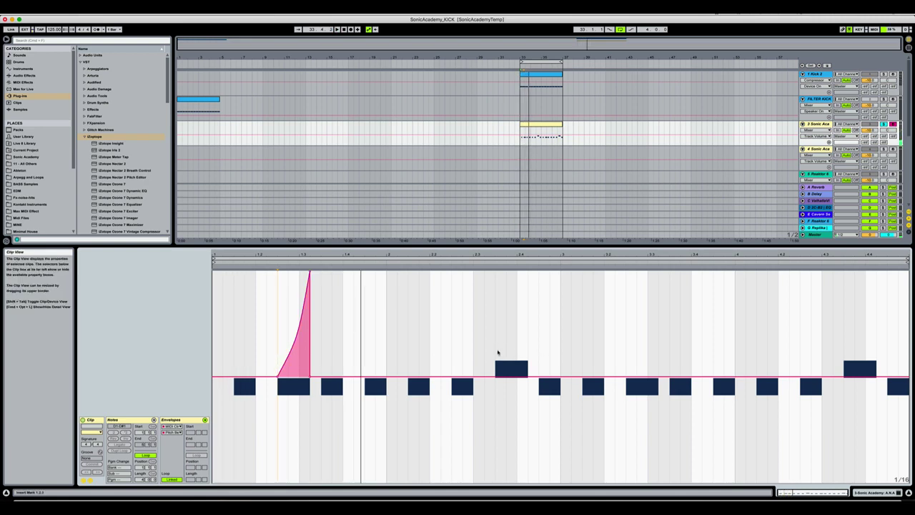
# - Draw a matching curved pitch bend ramp up to maximum over the D#1 note from 2.3.3 to 2.4.2, and play it back
pyautogui.moveTo(498, 352); pyautogui.dragTo(526, 356)
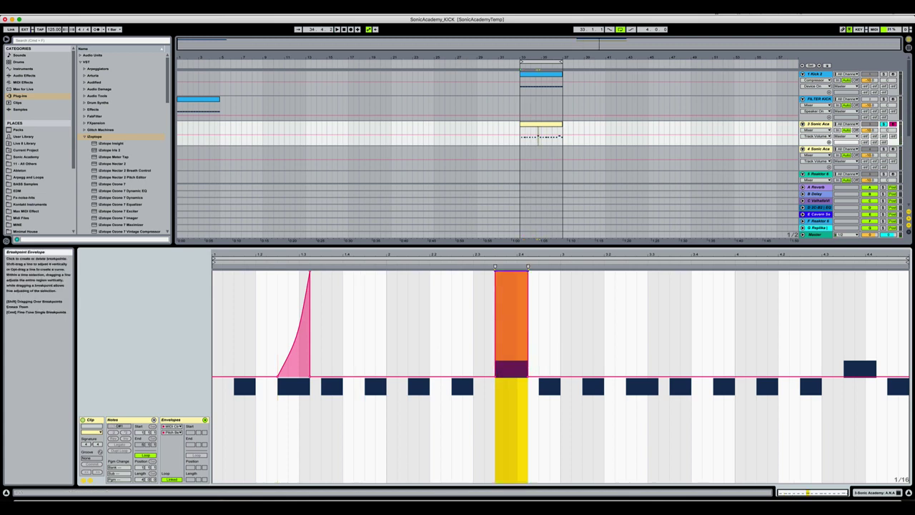
pyautogui.click(495, 273)
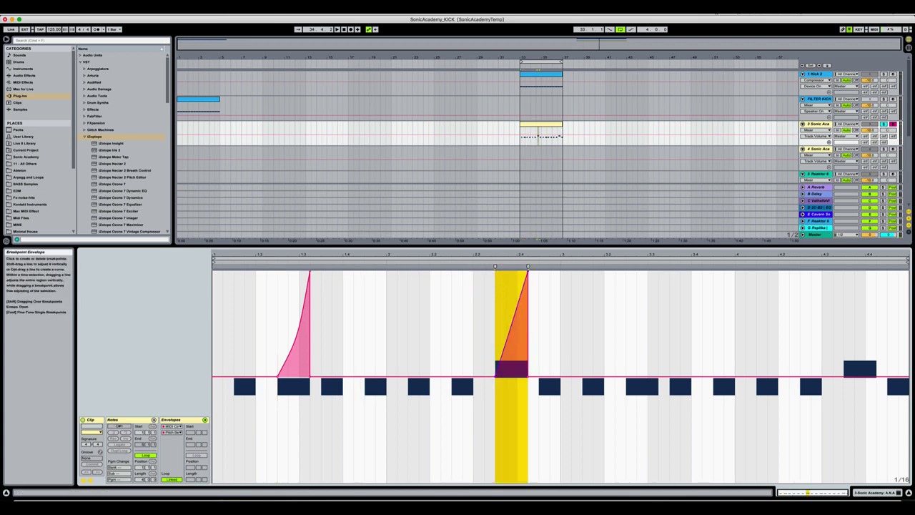
pyautogui.press('space')
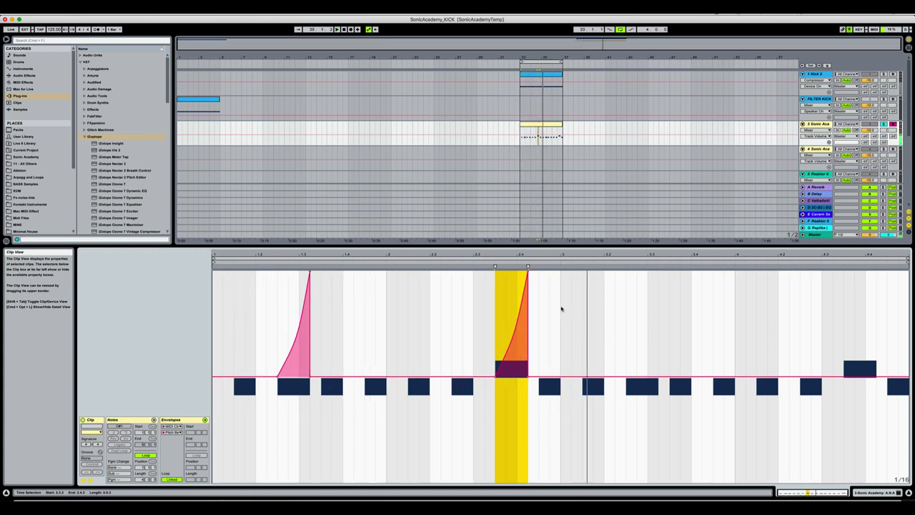
# - Duplicate the pitch bend ramps of bars 1 and 2 into bars 3 and 4, play the loop and unsolo the bass track
pyautogui.moveTo(562, 308); pyautogui.dragTo(204, 392)
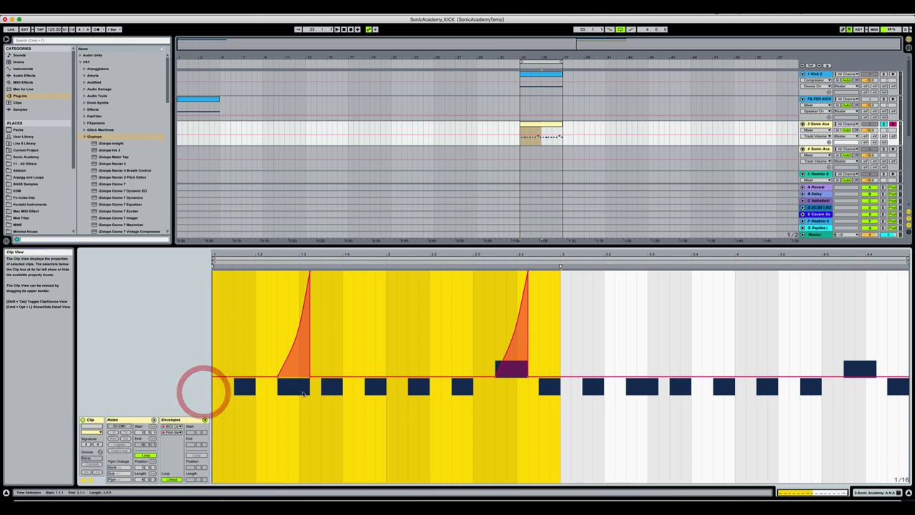
pyautogui.press('super+d')
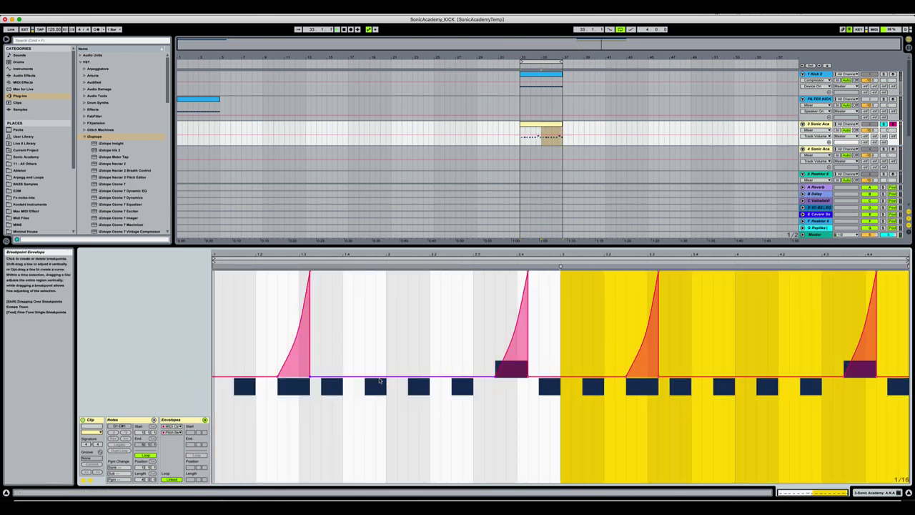
pyautogui.press('space')
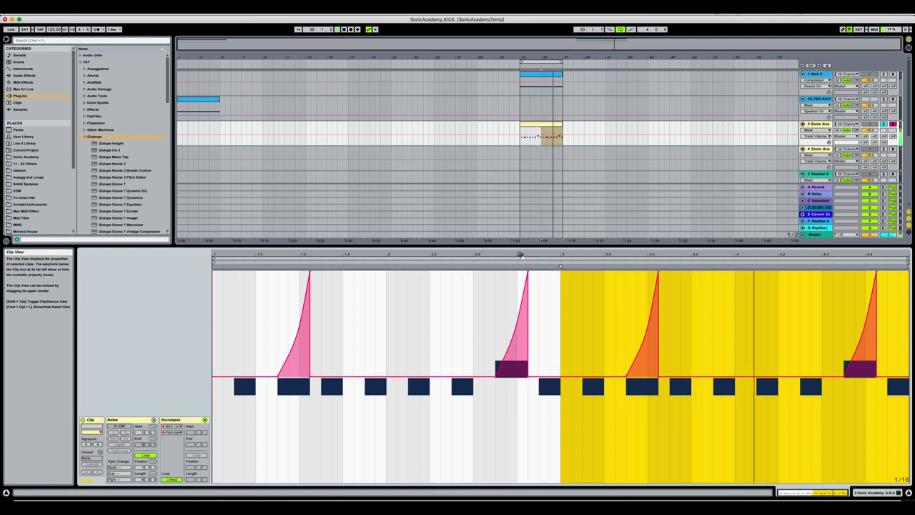
pyautogui.click(651, 152)
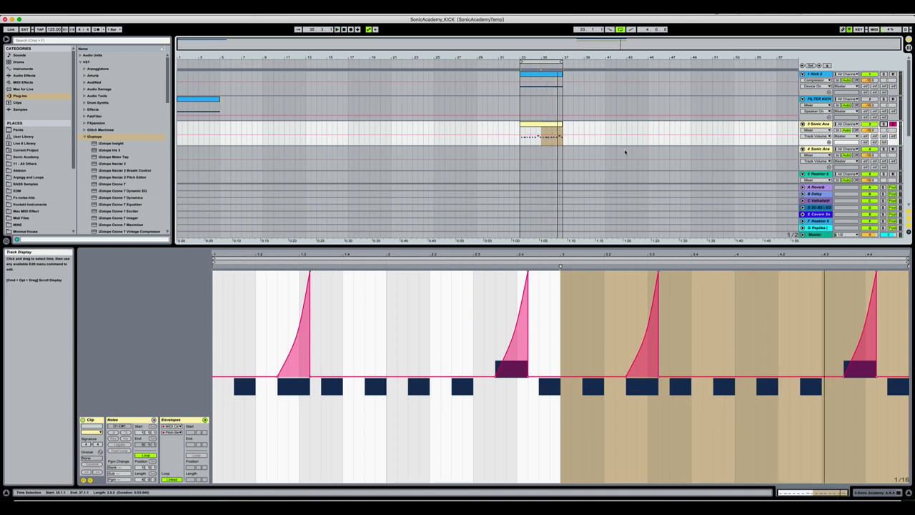
# - Return to the clip's note editor, enlarge it and play the bassline together with the kick
pyautogui.click(372, 310)
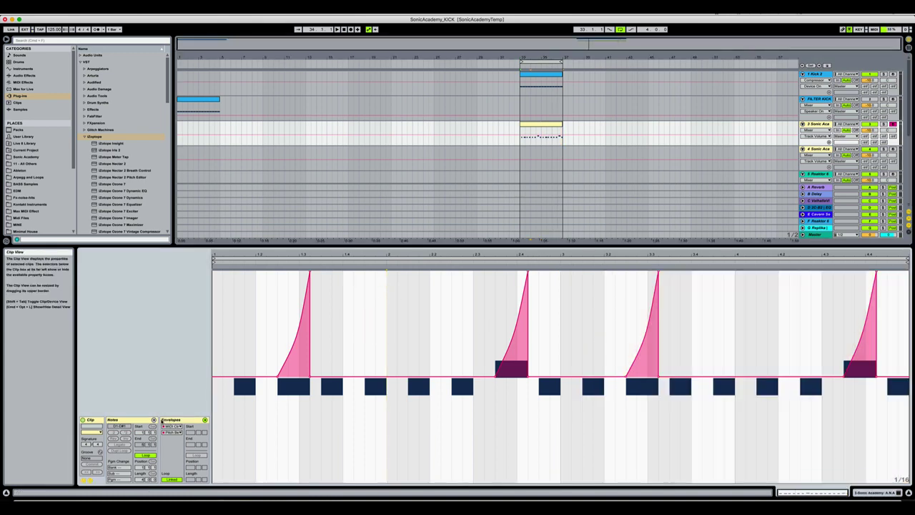
pyautogui.click(153, 420)
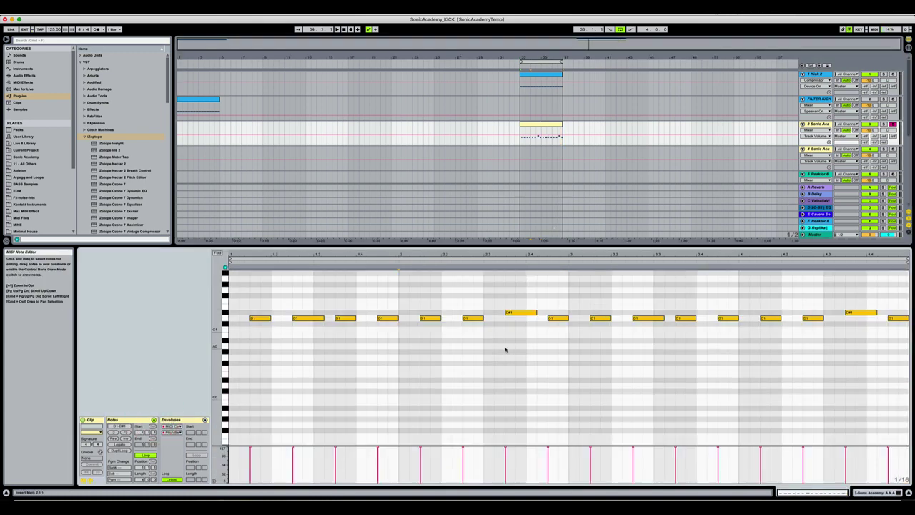
pyautogui.scroll(2, 507, 348)
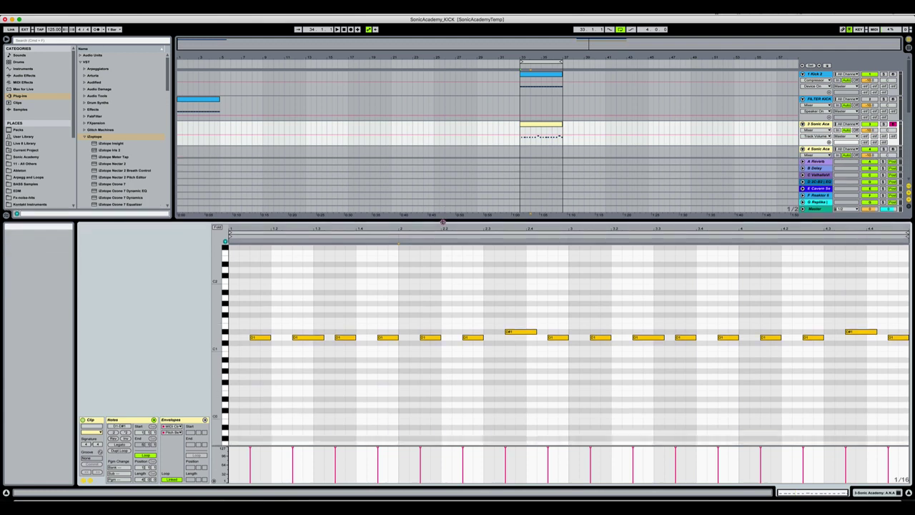
pyautogui.moveTo(443, 247); pyautogui.dragTo(442, 223)
pyautogui.click(377, 299)
pyautogui.press('space')
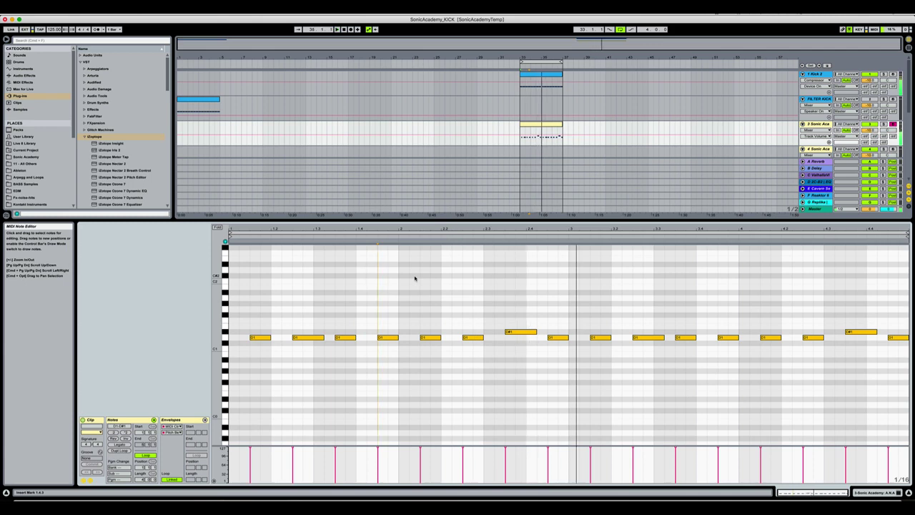
# - Load the iZotope Neutron plug-in after ANA on the bass track, switch it off and close its window
pyautogui.click(821, 124)
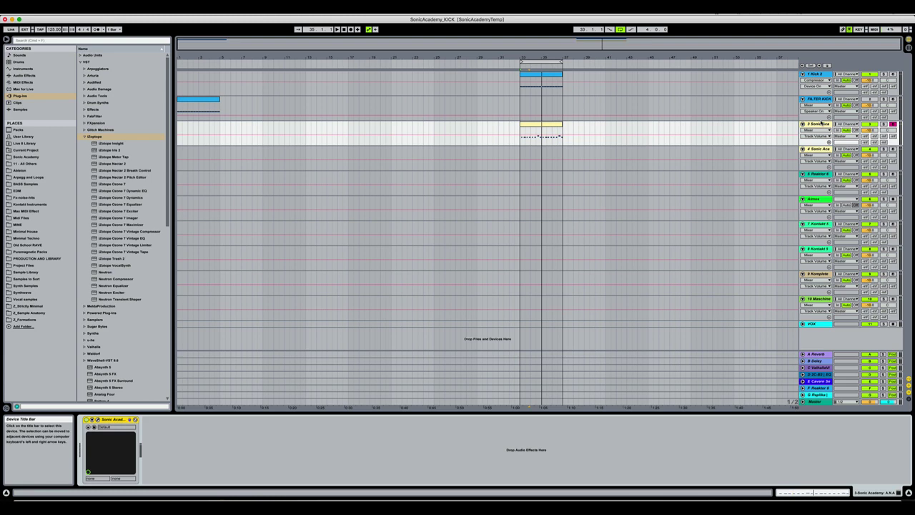
pyautogui.click(83, 136)
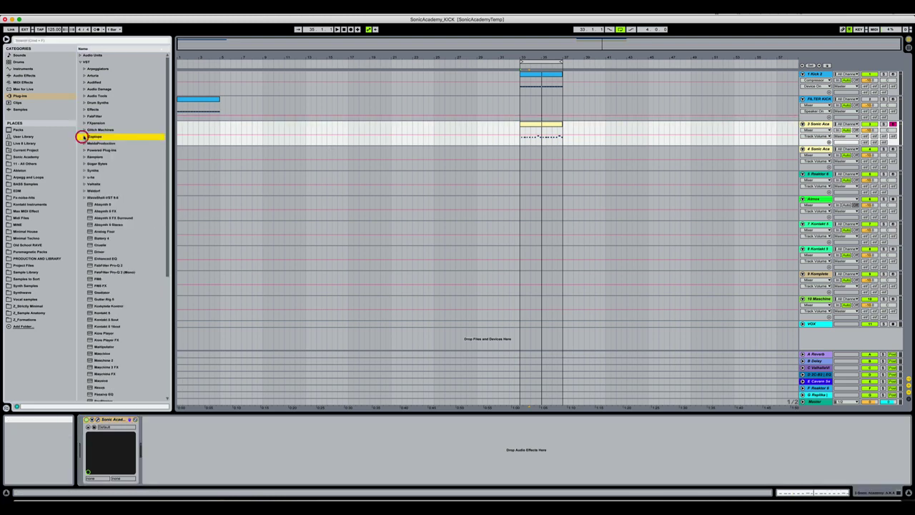
pyautogui.click(83, 136)
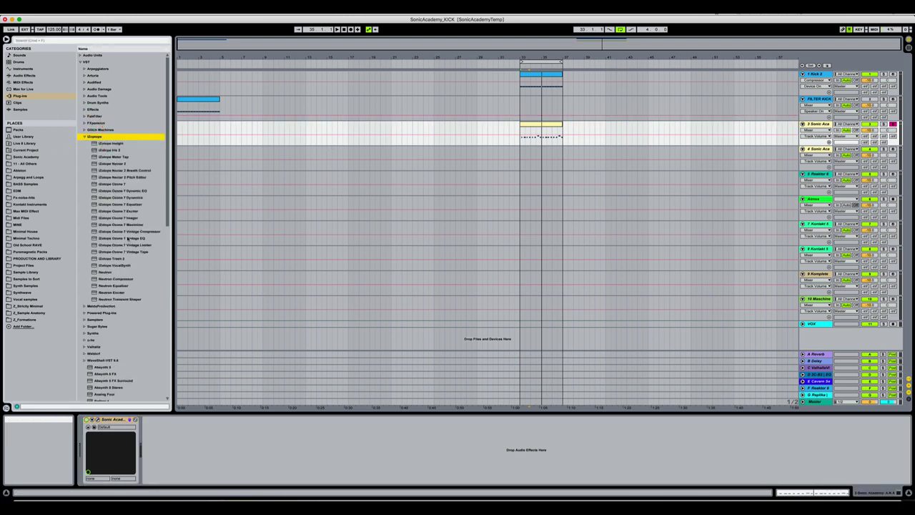
pyautogui.click(133, 273)
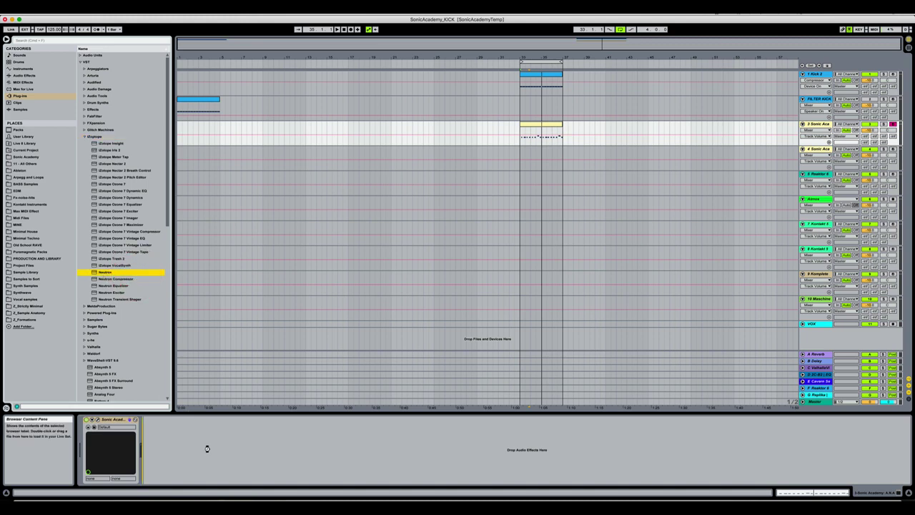
pyautogui.moveTo(206, 448); pyautogui.dragTo(200, 448)
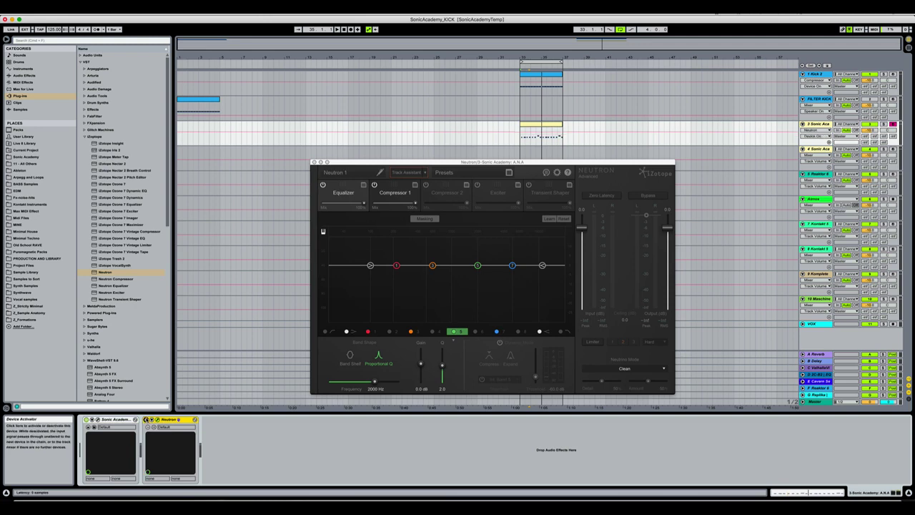
pyautogui.click(314, 162)
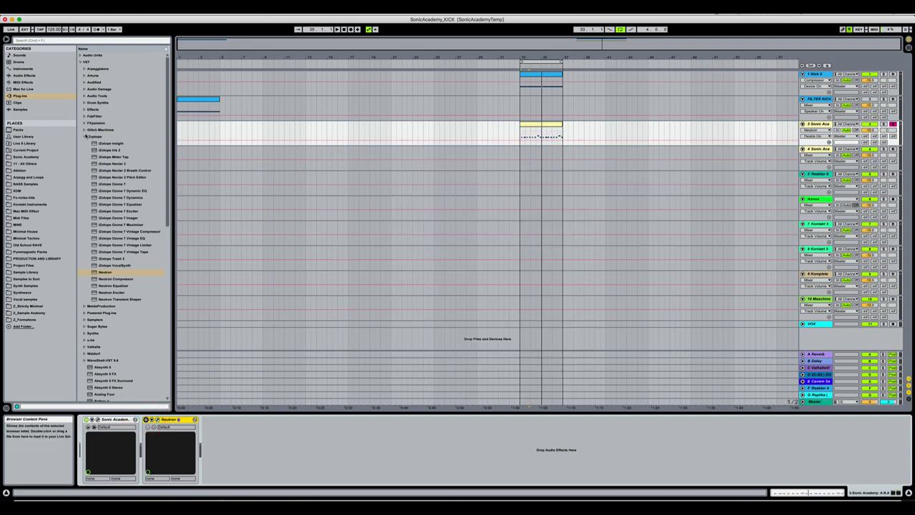
# - Add an EQ Eight to the bass track and place it between ANA and Neutron
pyautogui.click(83, 136)
pyautogui.click(23, 76)
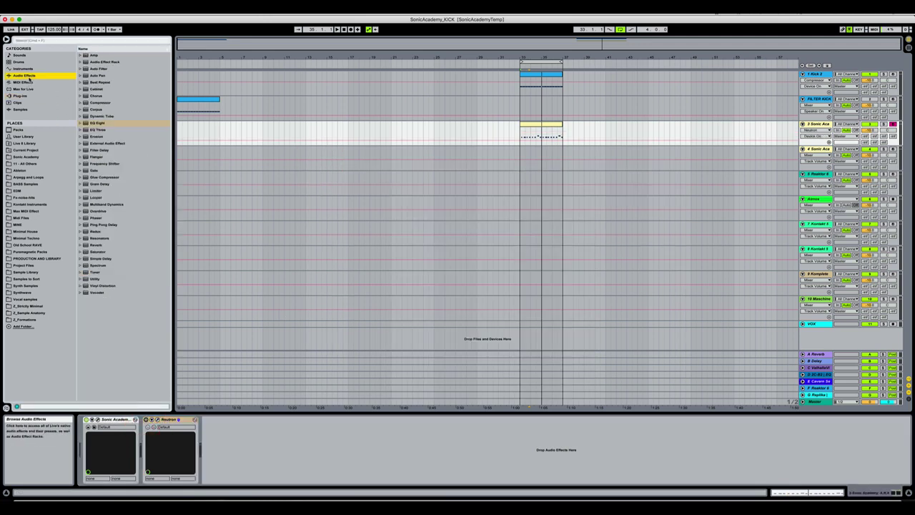
pyautogui.doubleClick(97, 123)
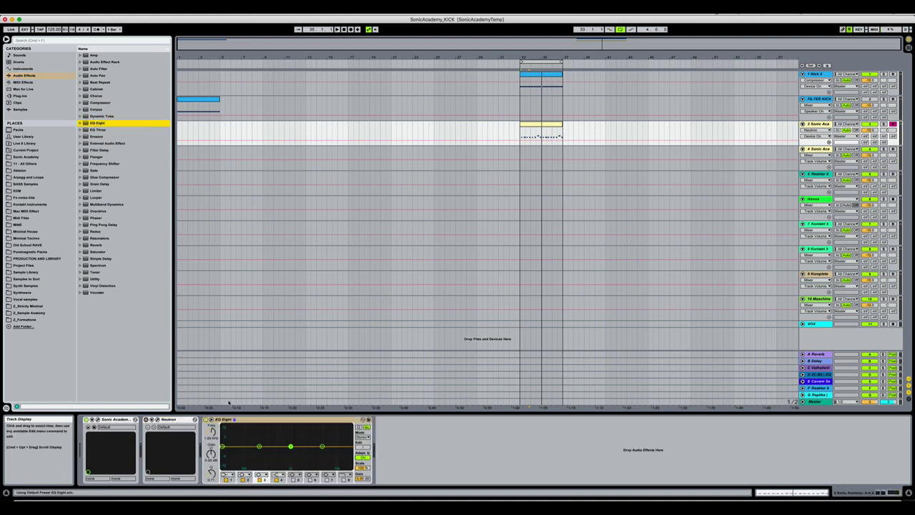
pyautogui.moveTo(144, 431); pyautogui.dragTo(148, 432)
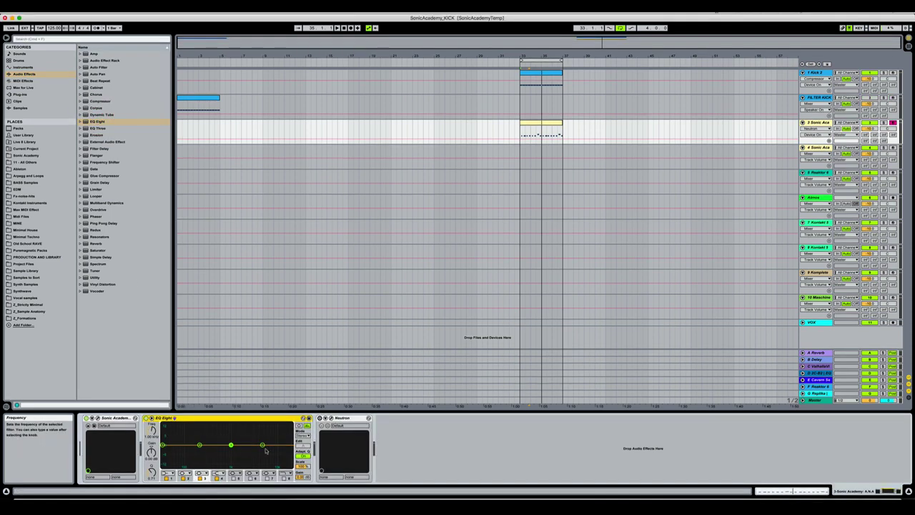
# - Set EQ Eight's band 1 to a low cut at 63.5 Hz with Q 0.82 while playing the bass track soloed
pyautogui.press('space')
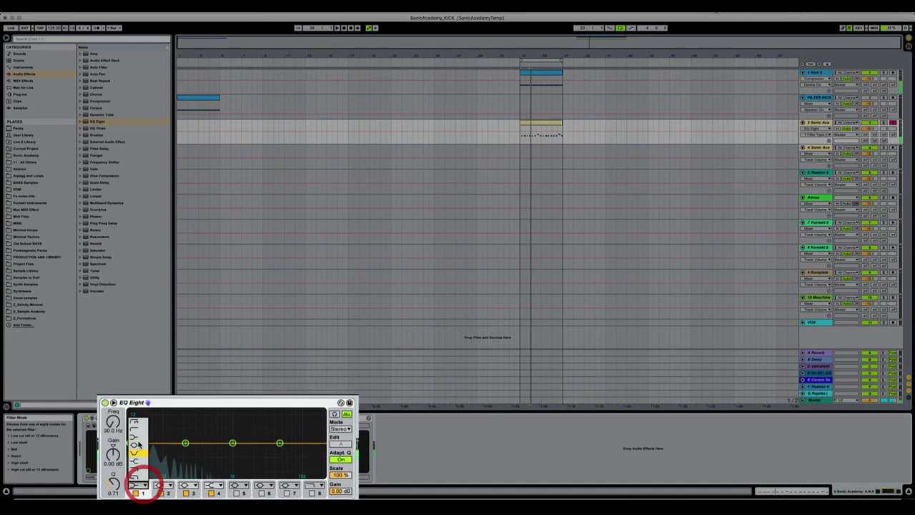
pyautogui.click(144, 487)
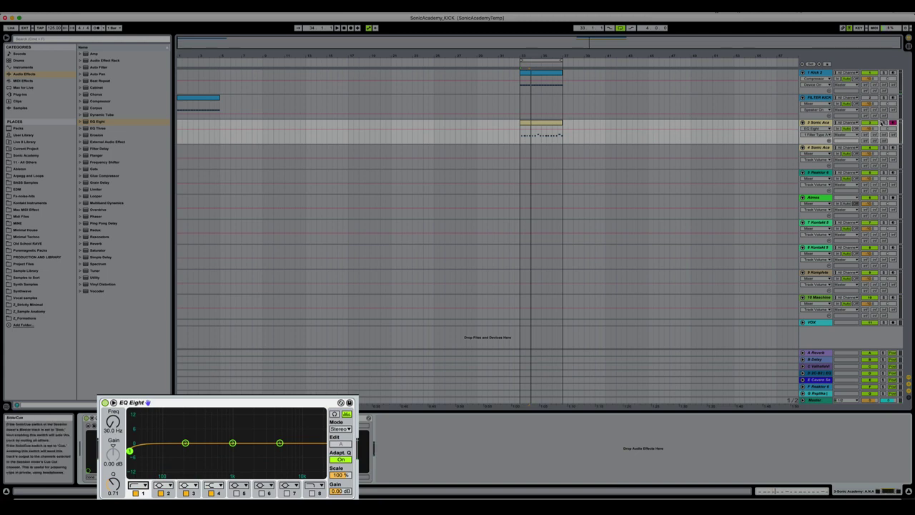
pyautogui.click(884, 123)
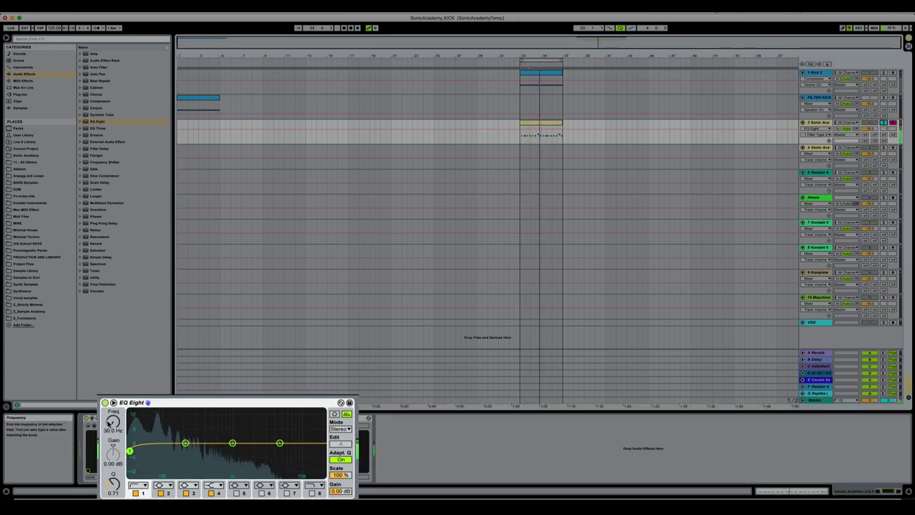
pyautogui.moveTo(109, 422)
pyautogui.mouseDown()
pyautogui.moveTo(109, 358)
pyautogui.moveTo(112, 425)
pyautogui.mouseUp()
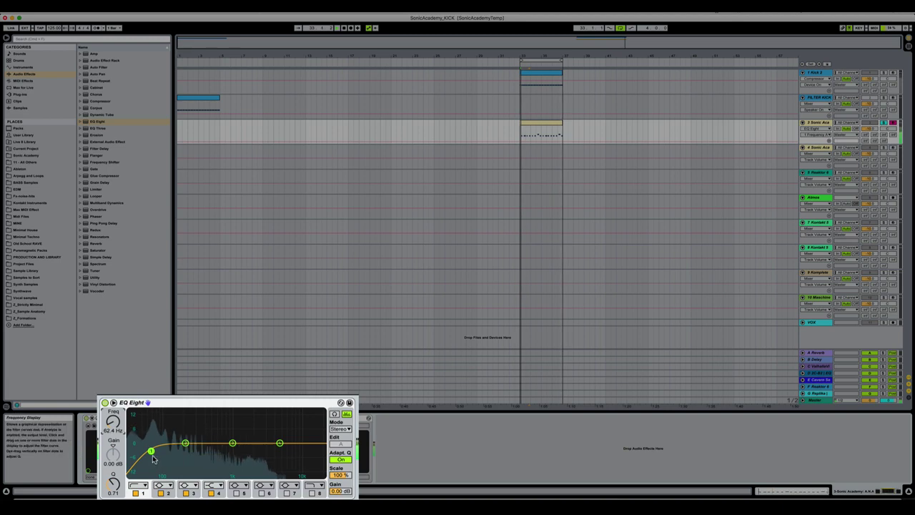
pyautogui.moveTo(151, 451); pyautogui.dragTo(152, 450)
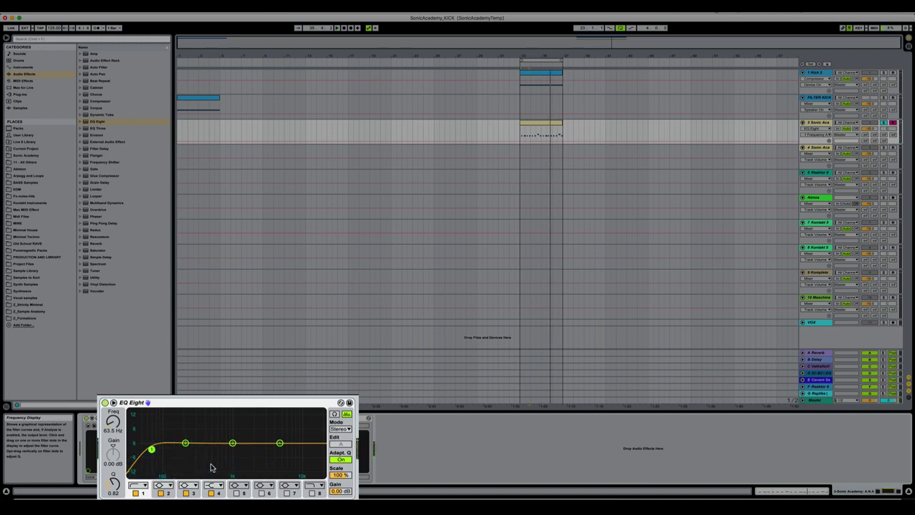
# - Enable EQ Eight's band 8 as a high cut and sweep it down to 284 Hz with Q 0.85 during playback
pyautogui.click(279, 444)
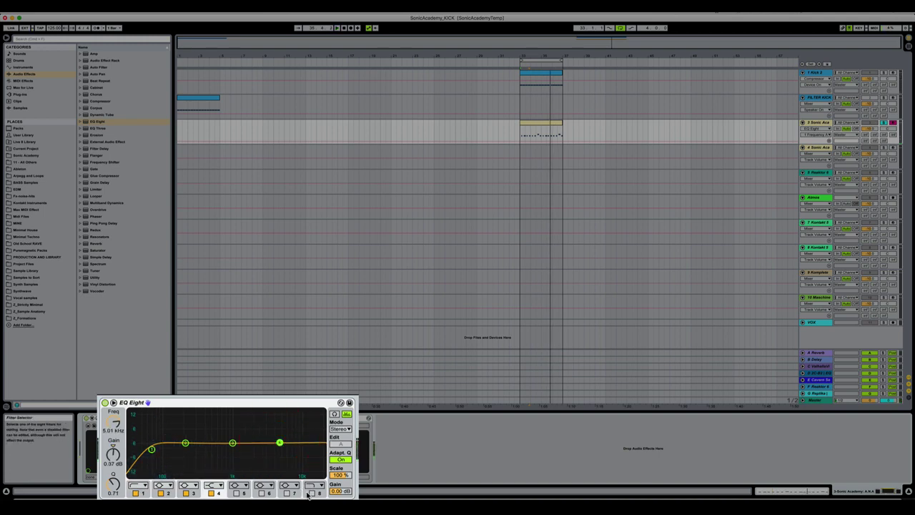
pyautogui.click(312, 493)
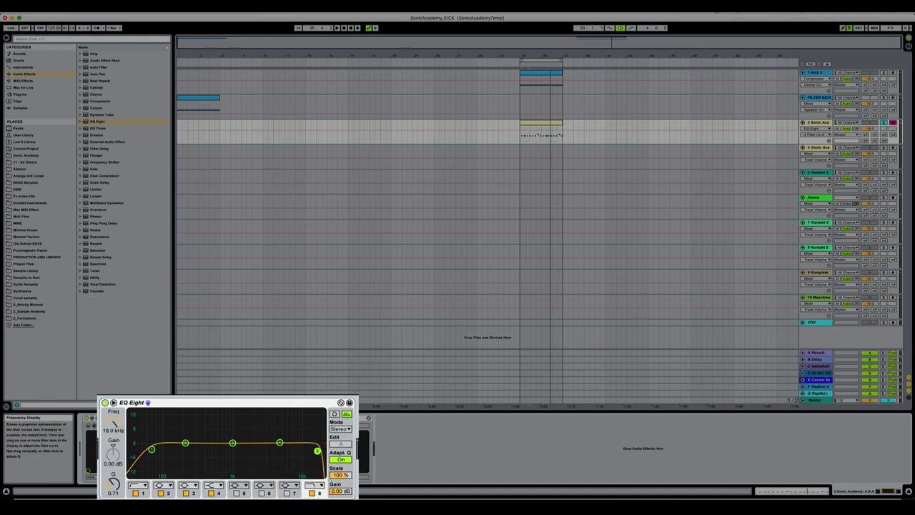
pyautogui.moveTo(318, 451); pyautogui.dragTo(301, 455)
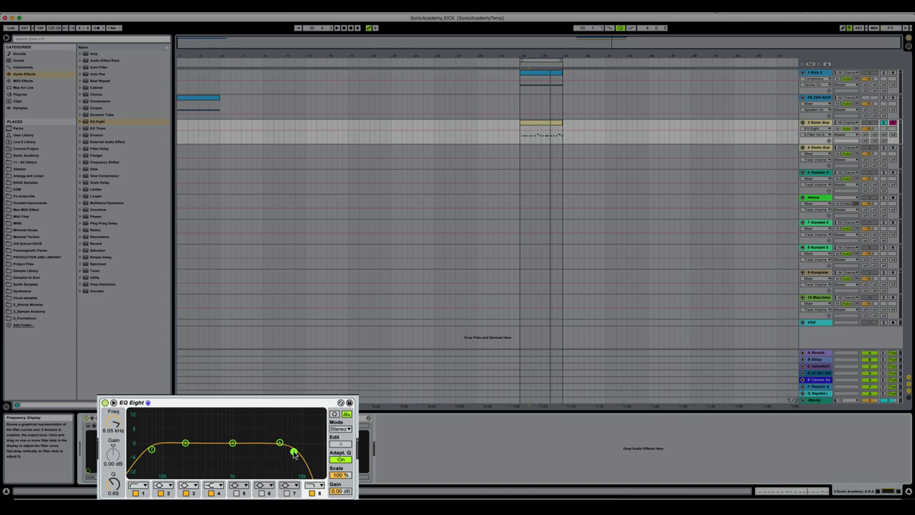
pyautogui.press('space')
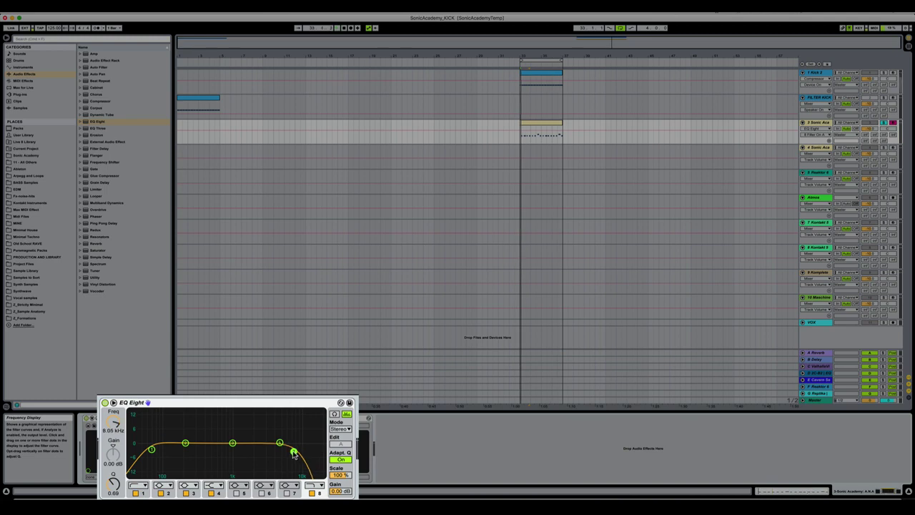
pyautogui.moveTo(293, 453); pyautogui.dragTo(200, 451)
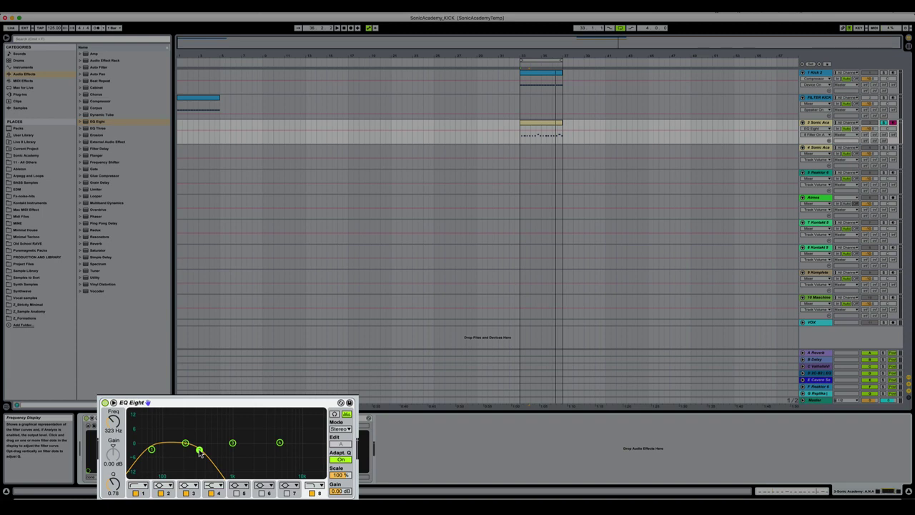
pyautogui.moveTo(200, 453); pyautogui.dragTo(216, 454)
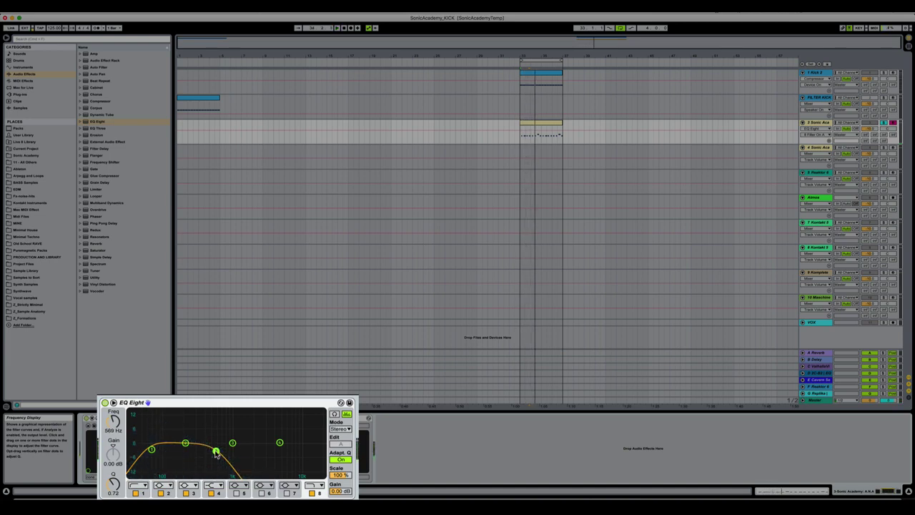
pyautogui.moveTo(215, 452)
pyautogui.mouseDown()
pyautogui.moveTo(292, 436)
pyautogui.moveTo(204, 448)
pyautogui.mouseUp()
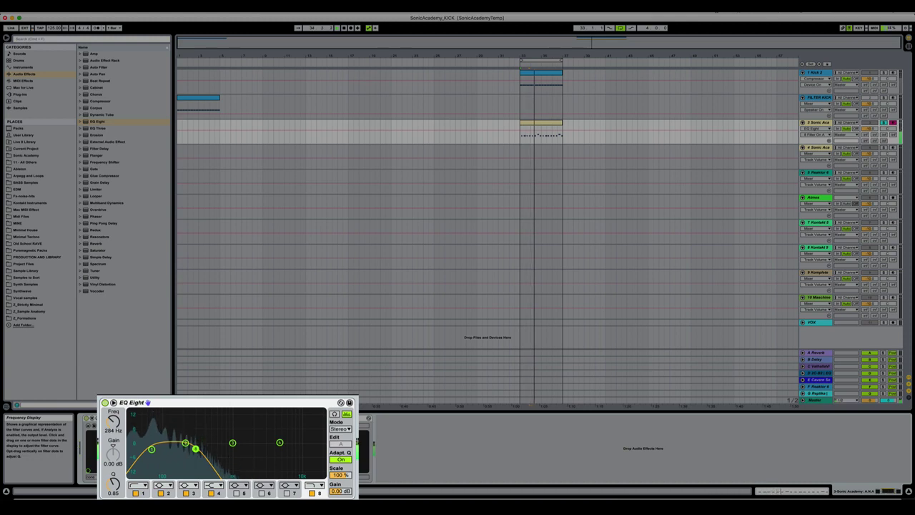
# - Cut EQ Eight's band 2 by 2.65 dB at 132 Hz with Q 1.24, and raise band 1's Q to 1.11
pyautogui.moveTo(196, 448); pyautogui.dragTo(196, 448)
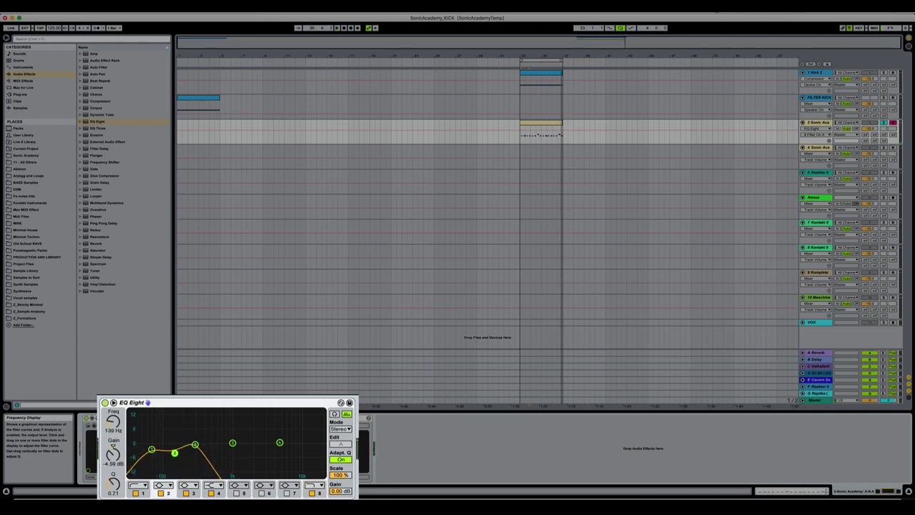
pyautogui.click(151, 449)
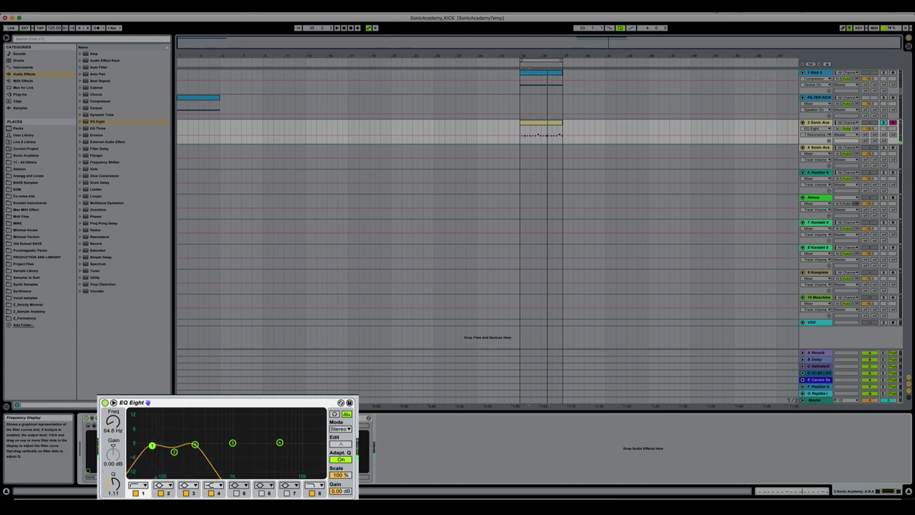
pyautogui.click(174, 452)
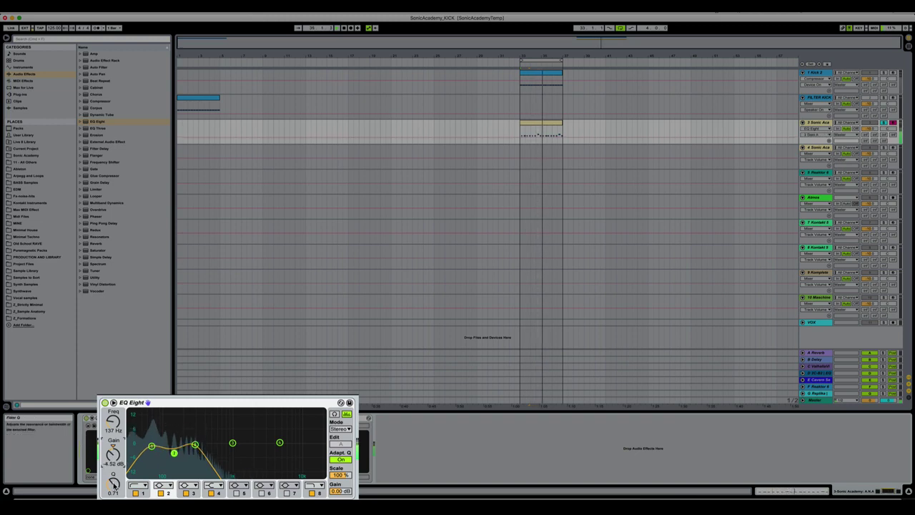
pyautogui.moveTo(113, 484); pyautogui.dragTo(113, 470)
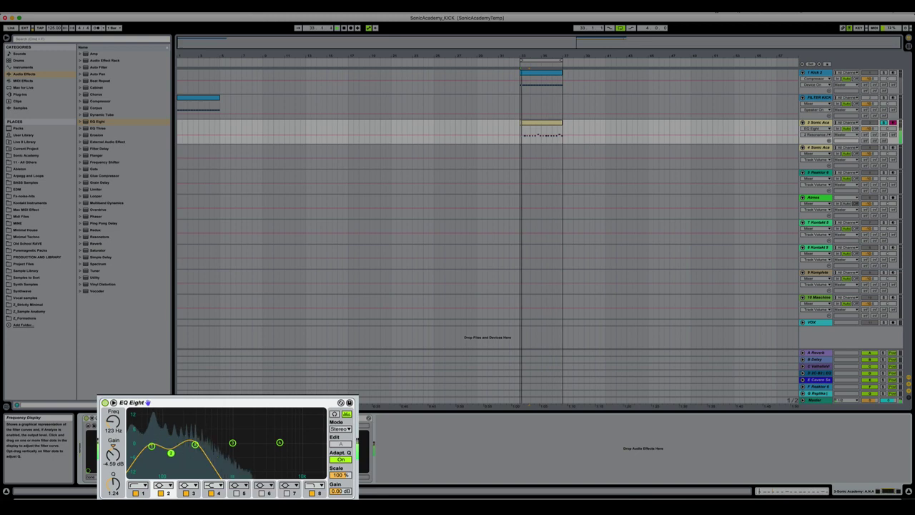
pyautogui.click(334, 414)
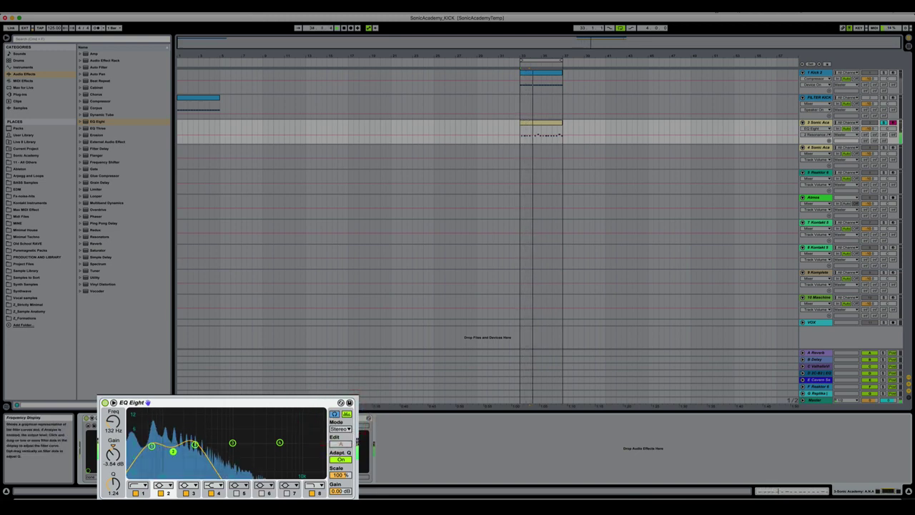
pyautogui.moveTo(172, 451); pyautogui.dragTo(172, 449)
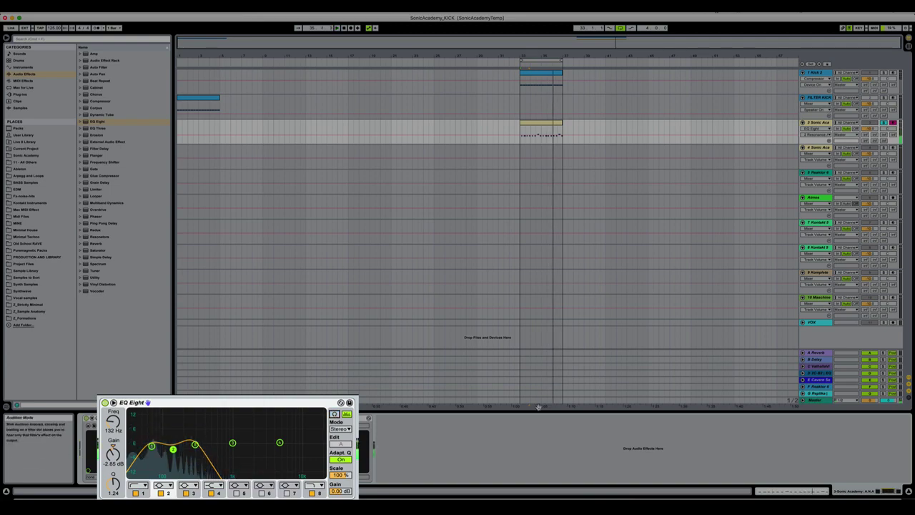
# - Unsolo the bass track and fine-tune EQ Eight's band 8 high cut to 289 Hz with Q 1.11 against the kick
pyautogui.click(885, 114)
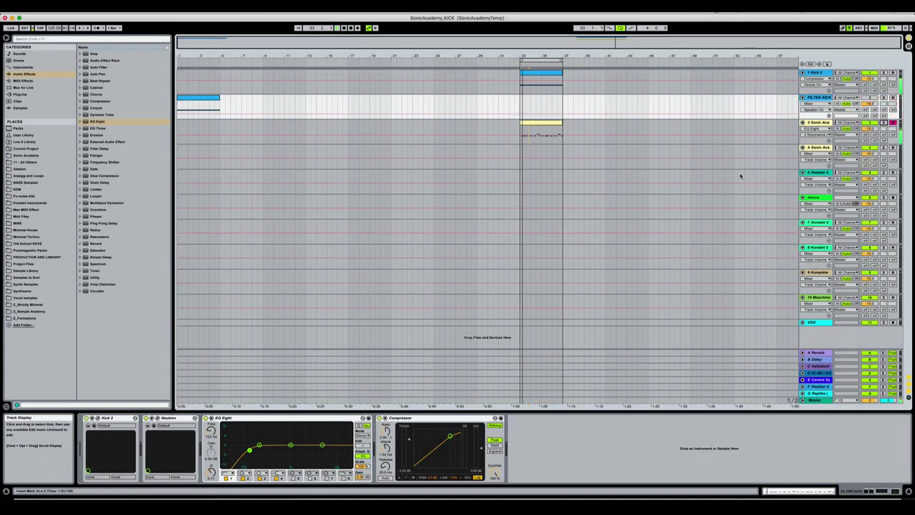
pyautogui.click(818, 123)
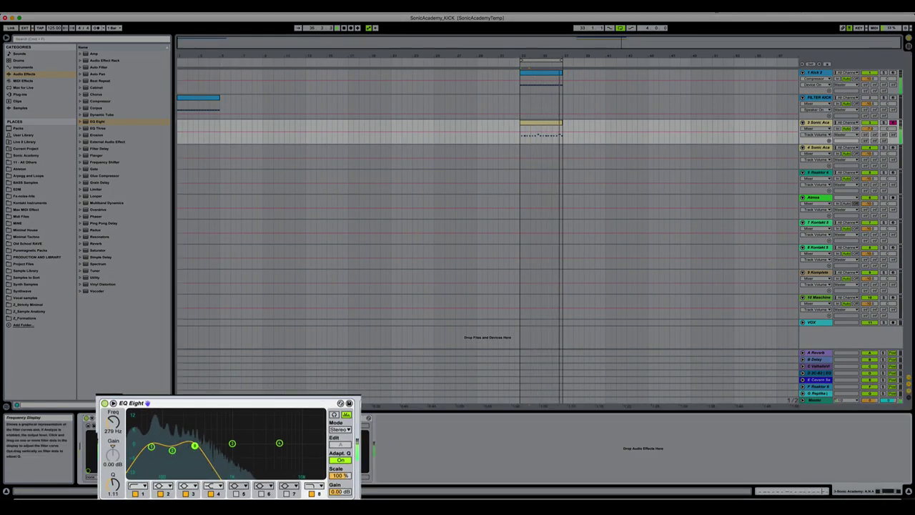
pyautogui.click(195, 446)
pyautogui.moveTo(195, 447); pyautogui.dragTo(196, 446)
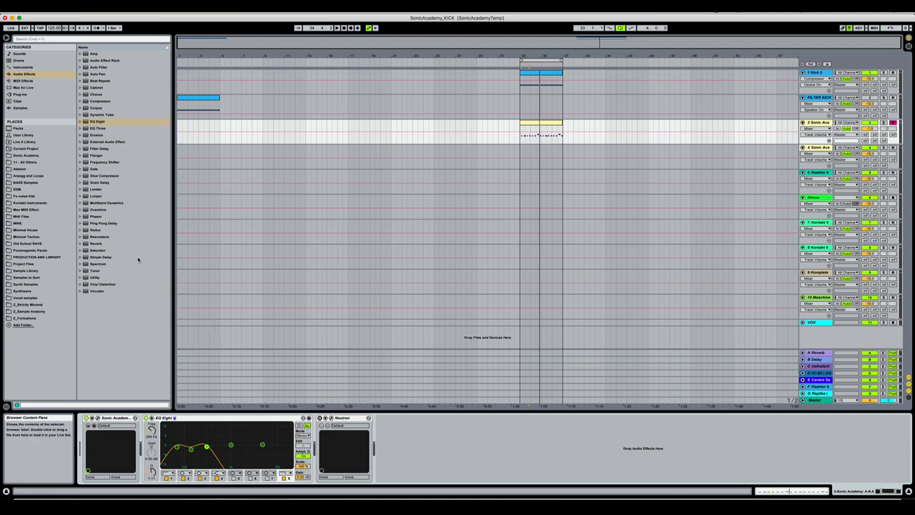
# - Insert a Saturator between ANA and EQ Eight on the bass track and load its A Bit Warmer preset
pyautogui.click(111, 251)
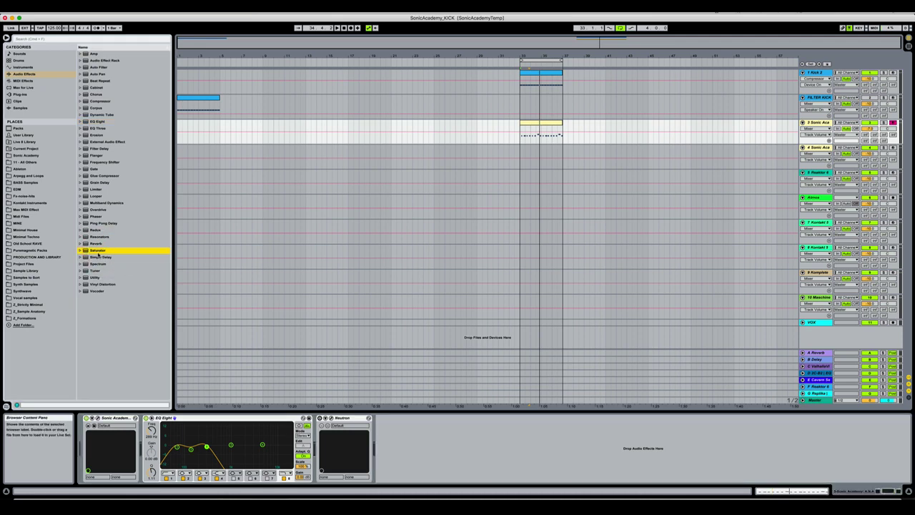
pyautogui.moveTo(93, 250); pyautogui.dragTo(142, 428)
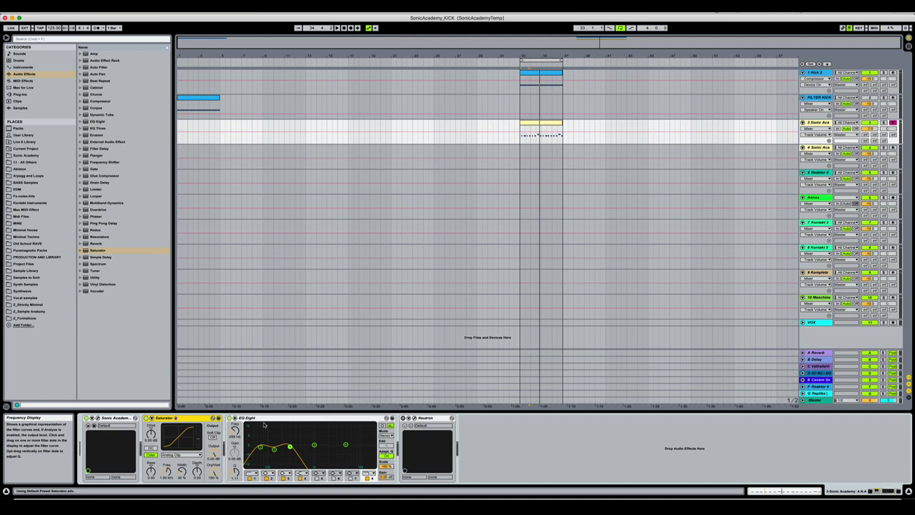
pyautogui.click(213, 418)
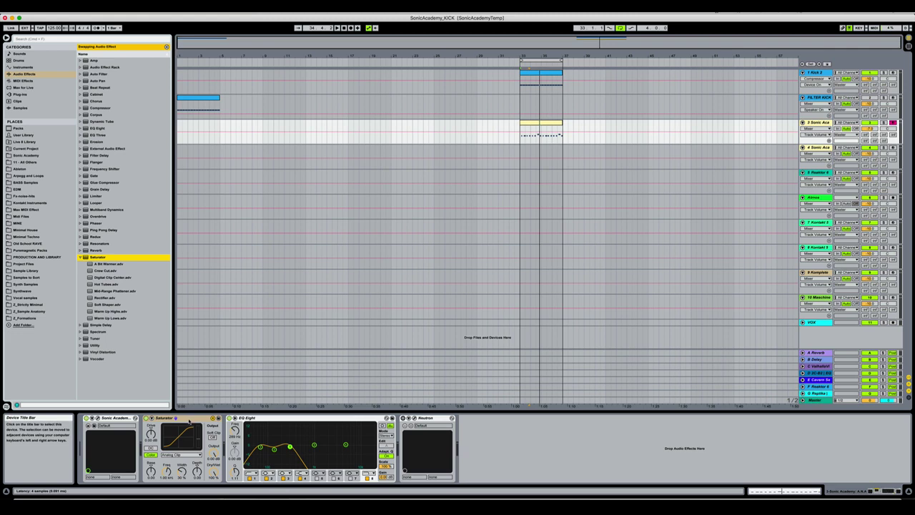
pyautogui.doubleClick(106, 265)
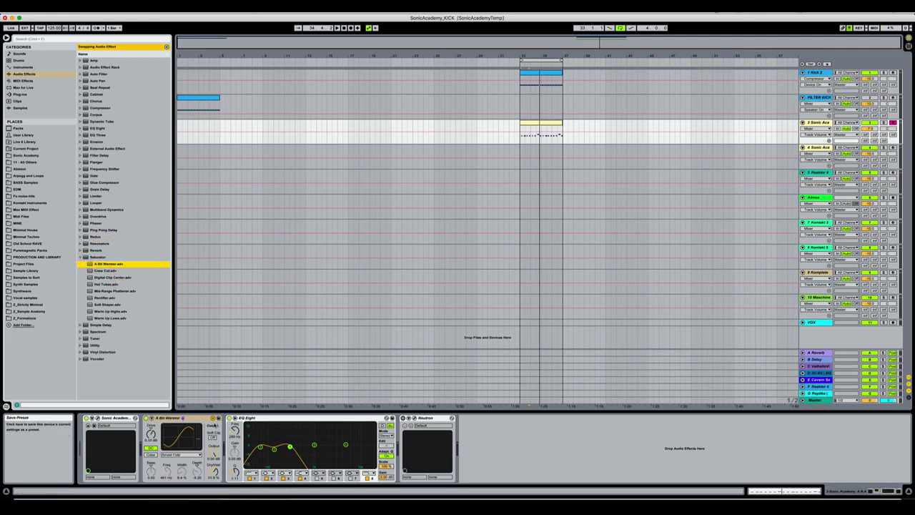
pyautogui.click(213, 418)
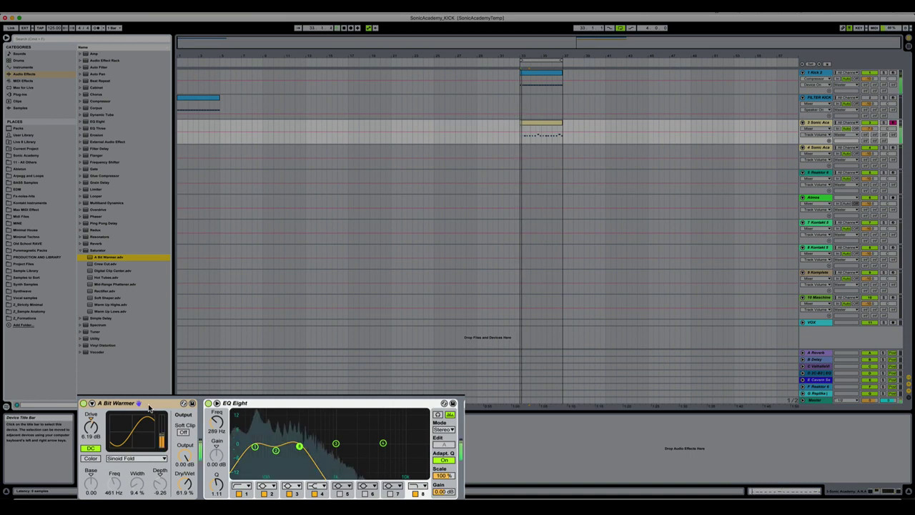
# - With the bass temporarily soloed, set EQ Eight's high cut to 284 Hz with Q 0.97 and the Saturator's Drive to 3.43 dB
pyautogui.click(884, 122)
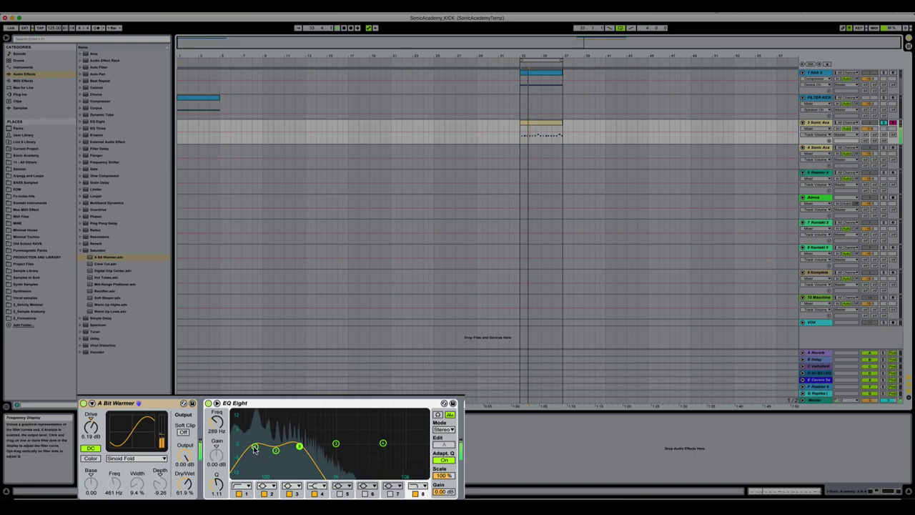
pyautogui.click(276, 451)
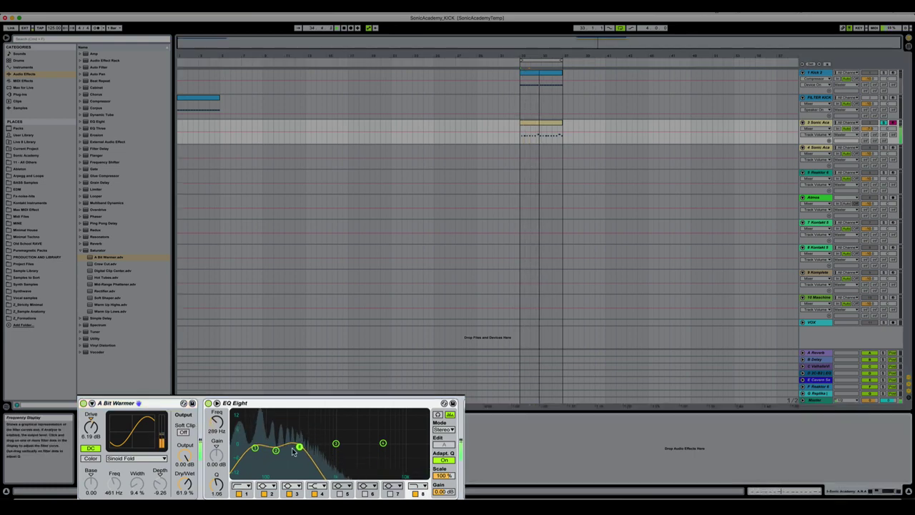
pyautogui.moveTo(276, 451); pyautogui.dragTo(275, 451)
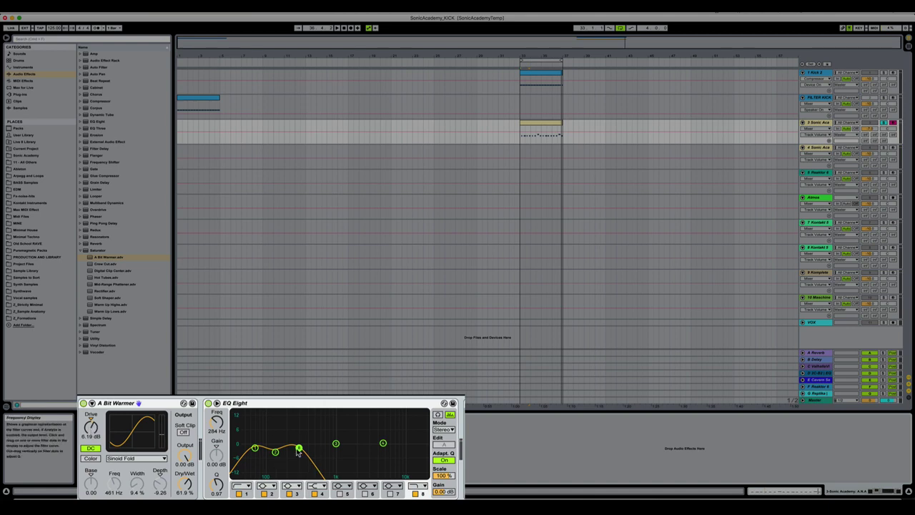
pyautogui.click(95, 434)
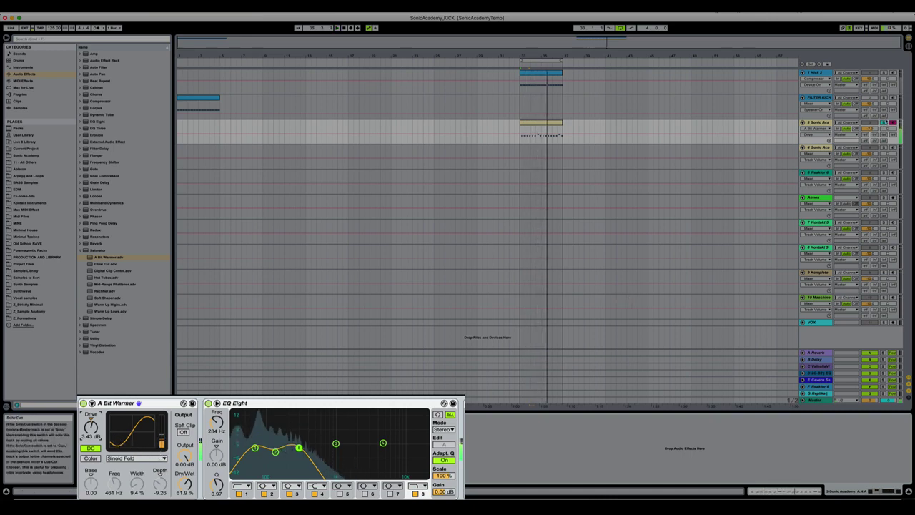
pyautogui.click(885, 119)
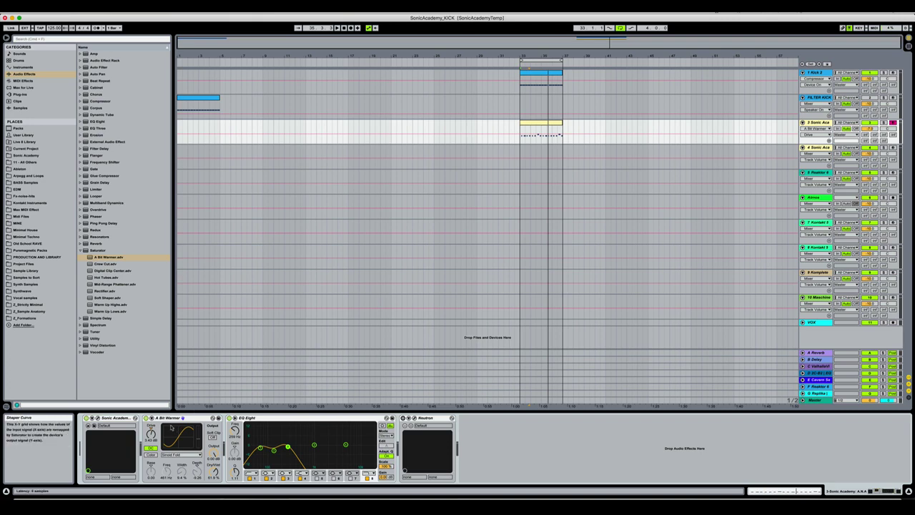
# - Switch on Neutron on the bass track, open its window and run Track Assistant on the playing loop
pyautogui.click(403, 418)
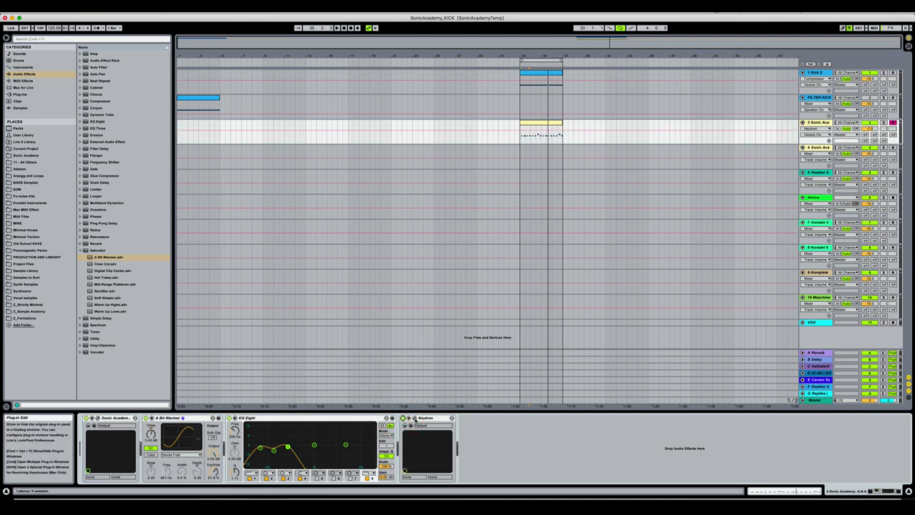
pyautogui.click(419, 431)
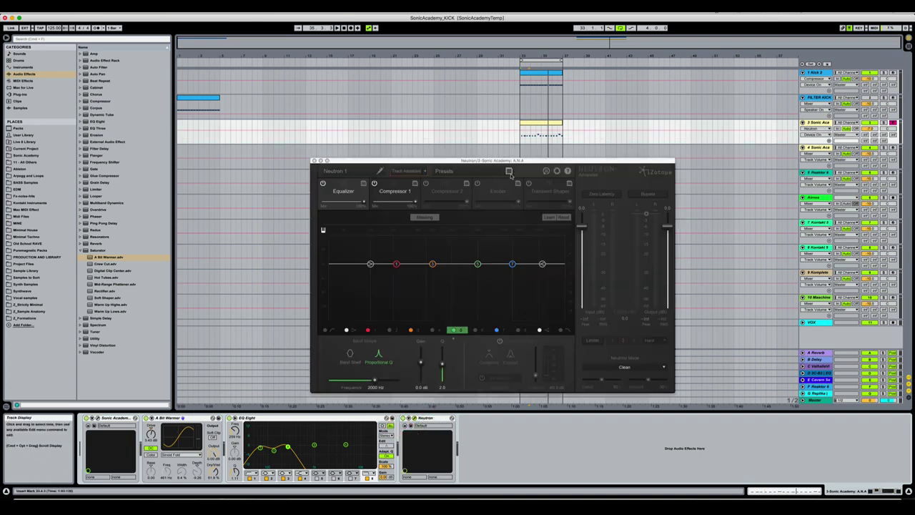
pyautogui.moveTo(510, 163); pyautogui.dragTo(535, 131)
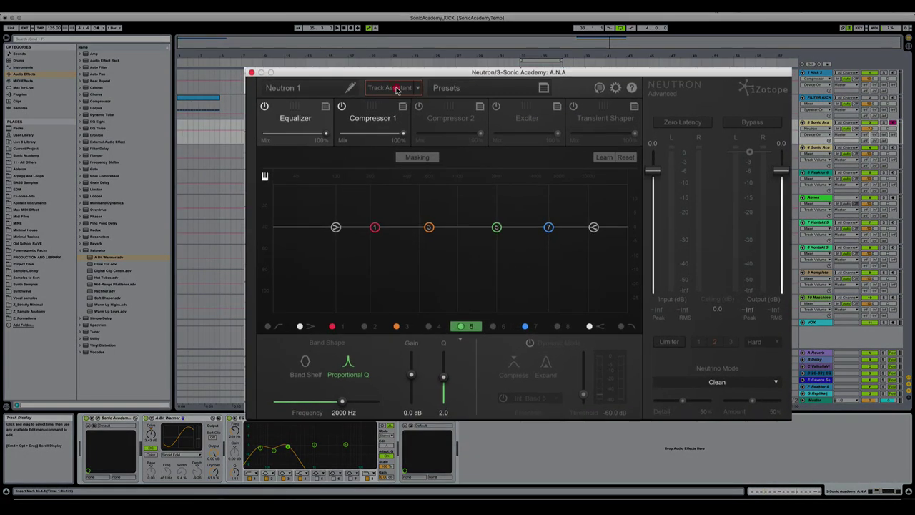
pyautogui.click(396, 88)
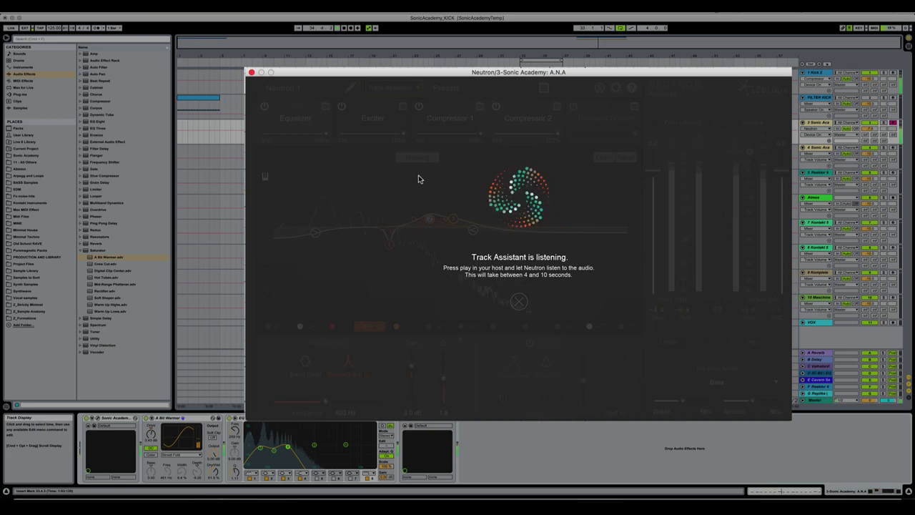
# - Switch off Neutron's Exciter, Compressor 1 and Compressor 2, and audition its Equalizer with the bass track soloed
pyautogui.click(887, 123)
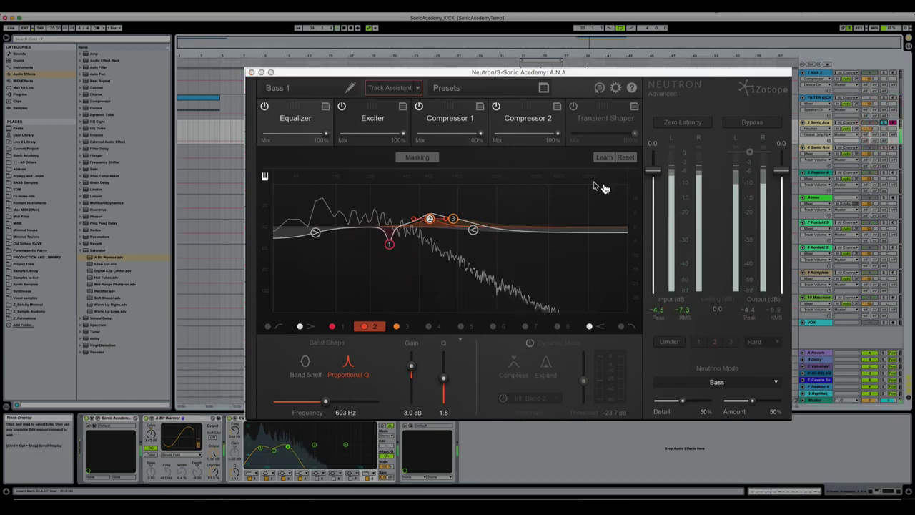
pyautogui.click(371, 107)
pyautogui.click(342, 106)
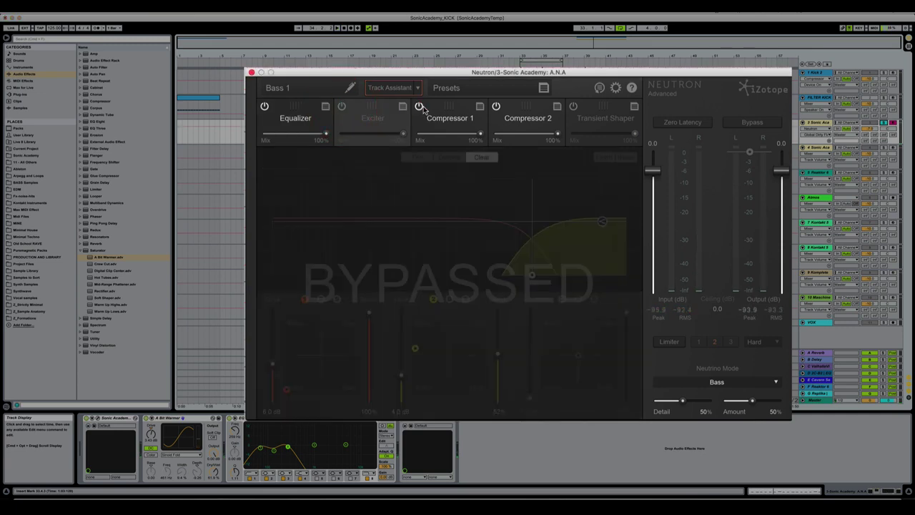
pyautogui.click(419, 107)
pyautogui.click(297, 109)
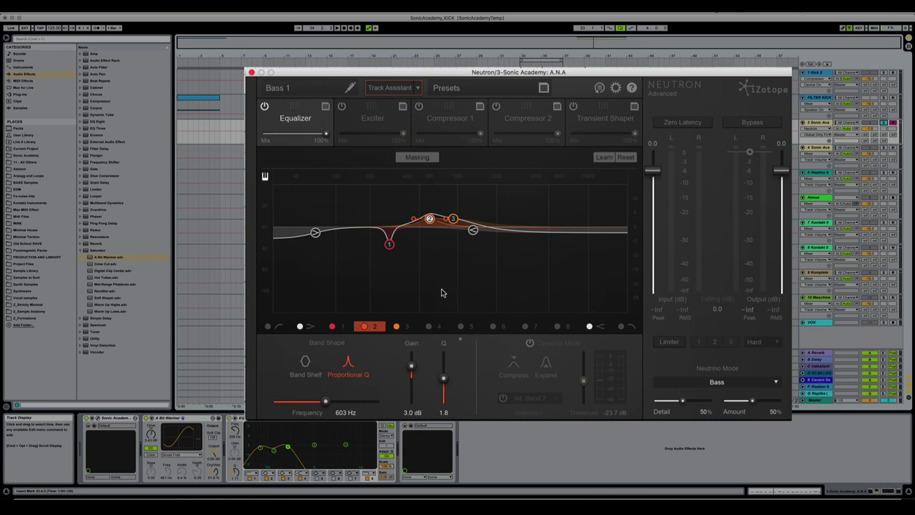
pyautogui.press('space')
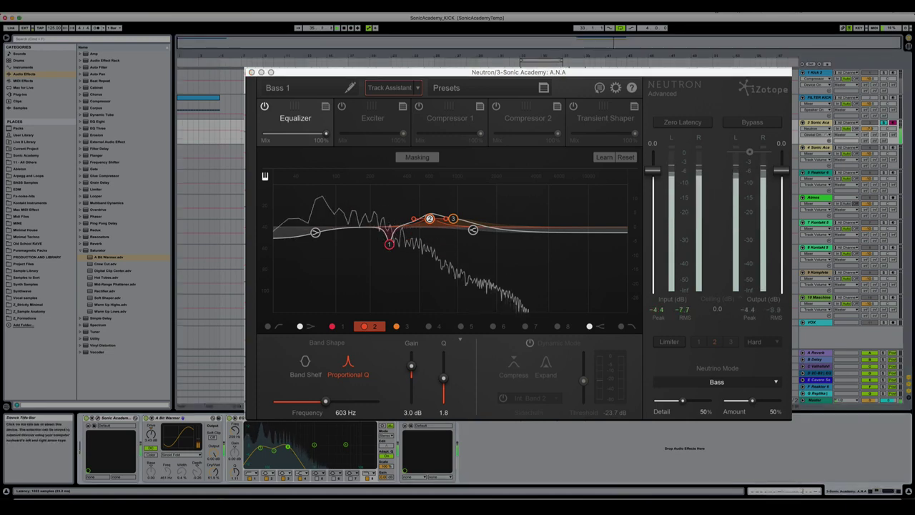
pyautogui.press('space')
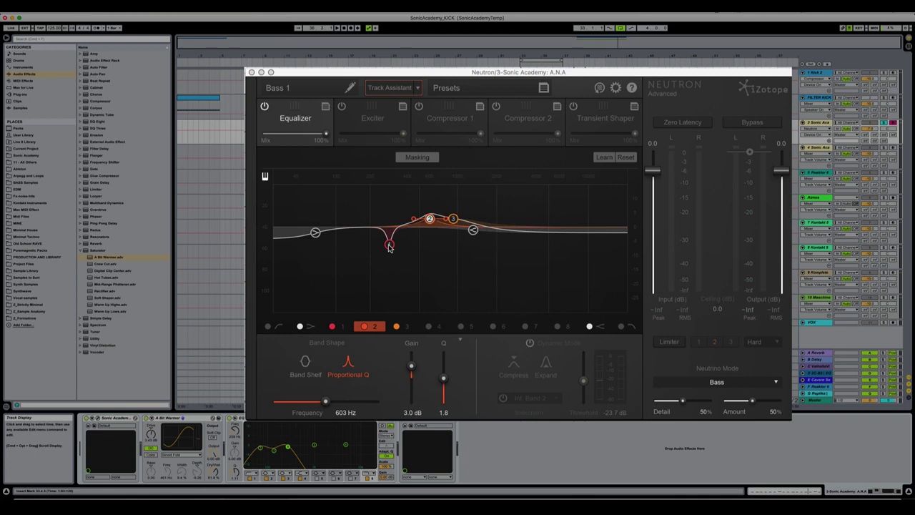
# - Play the soloed bass and audition Neutron's EQ band 1 at 288 Hz in isolation
pyautogui.press('space')
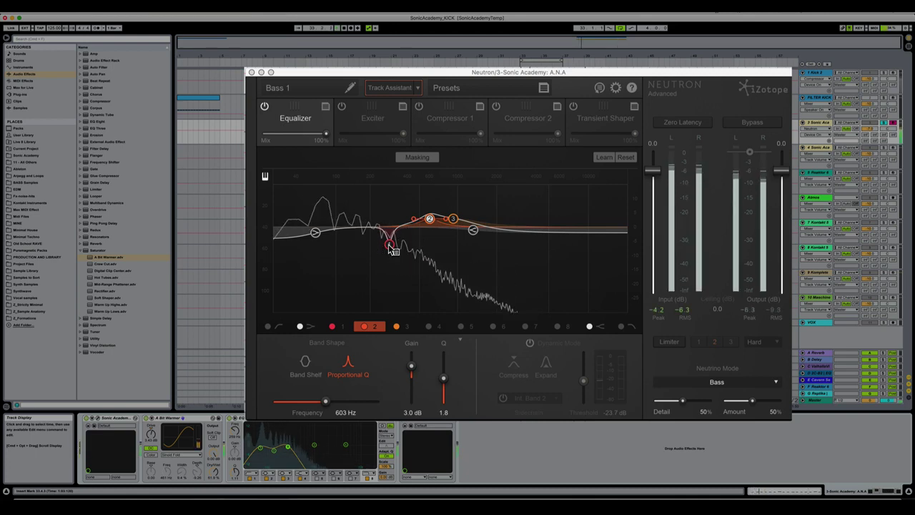
pyautogui.click(390, 246)
pyautogui.keyDown('alt'); pyautogui.click(390, 245); pyautogui.keyUp('alt')
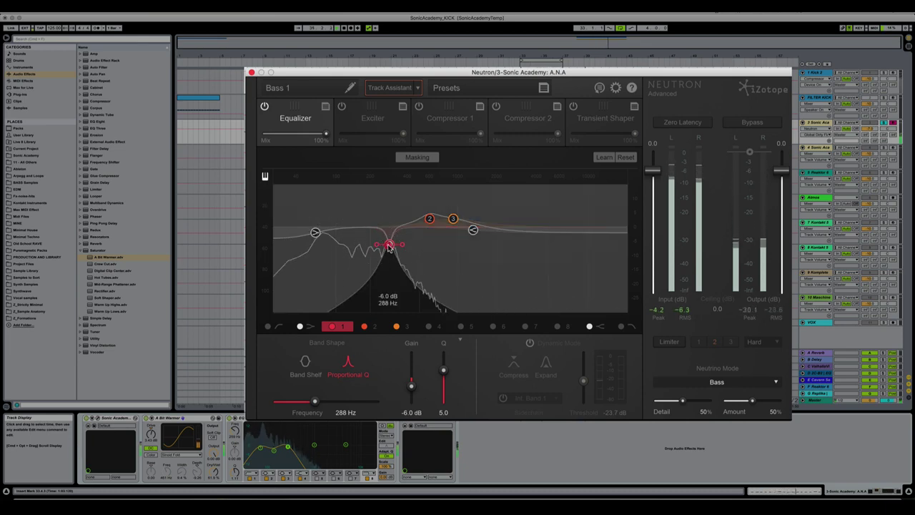
pyautogui.press('space')
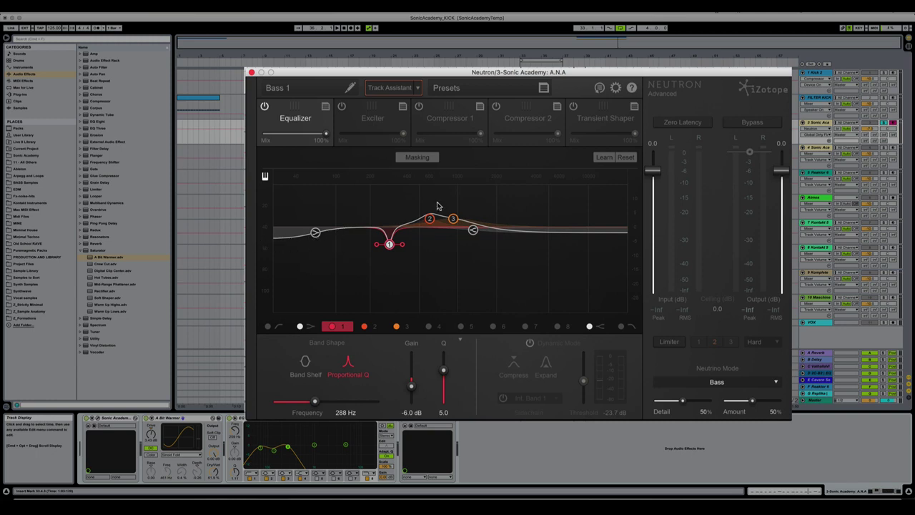
# - Turn on Masking in the bass track's Neutron and name the kick track's Neutron instance KICK
pyautogui.click(418, 158)
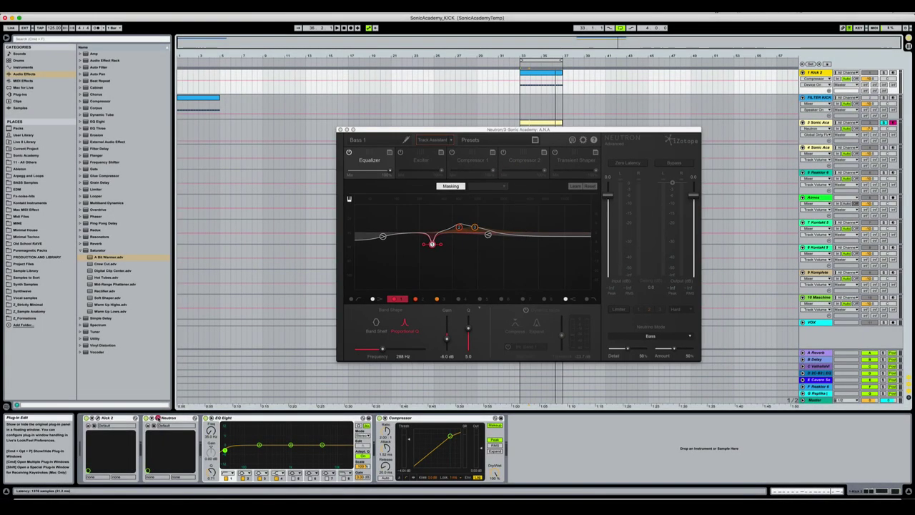
pyautogui.click(152, 418)
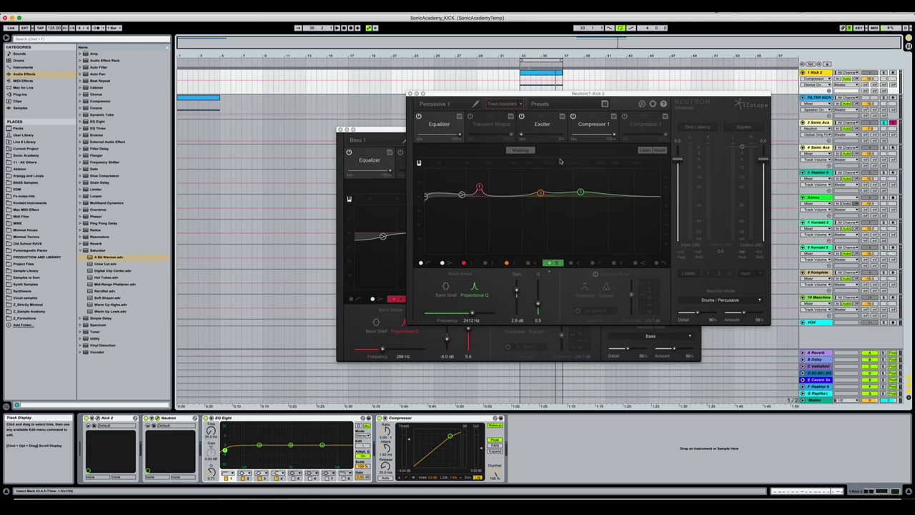
pyautogui.click(458, 103)
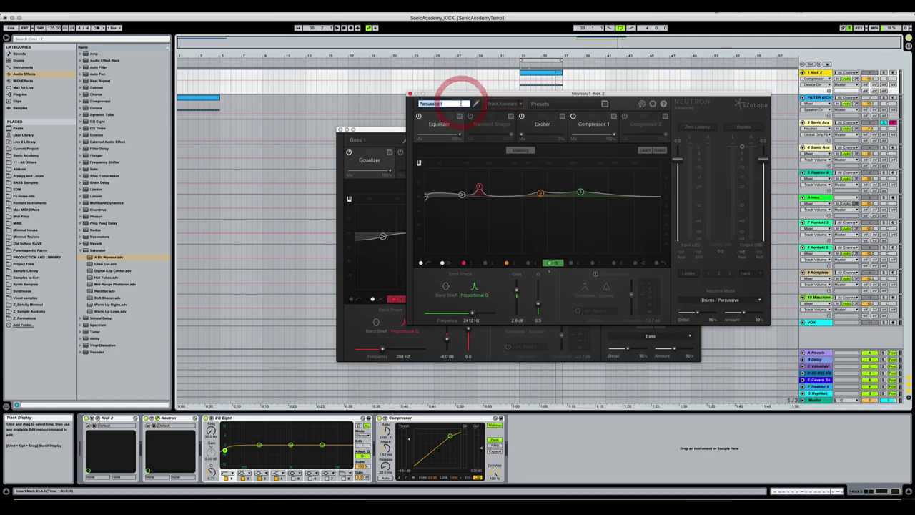
pyautogui.write('KICK')
pyautogui.press('Return')
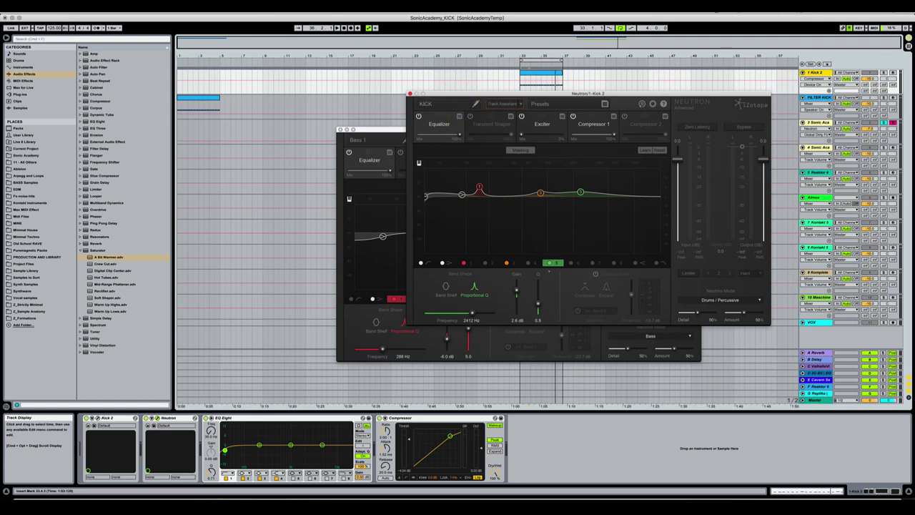
# - Name the bass track's Neutron instance BASS and close the kick's Neutron window
pyautogui.click(373, 139)
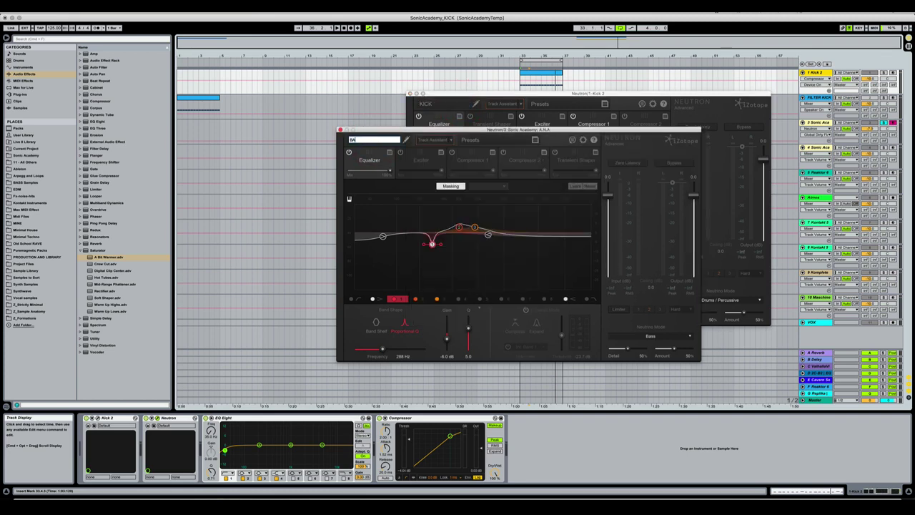
pyautogui.press('Return')
pyautogui.click(476, 98)
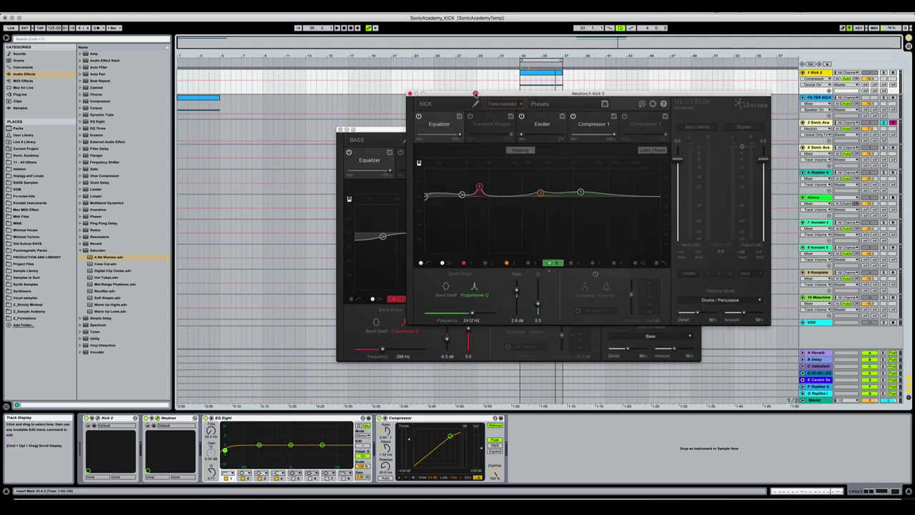
pyautogui.click(410, 93)
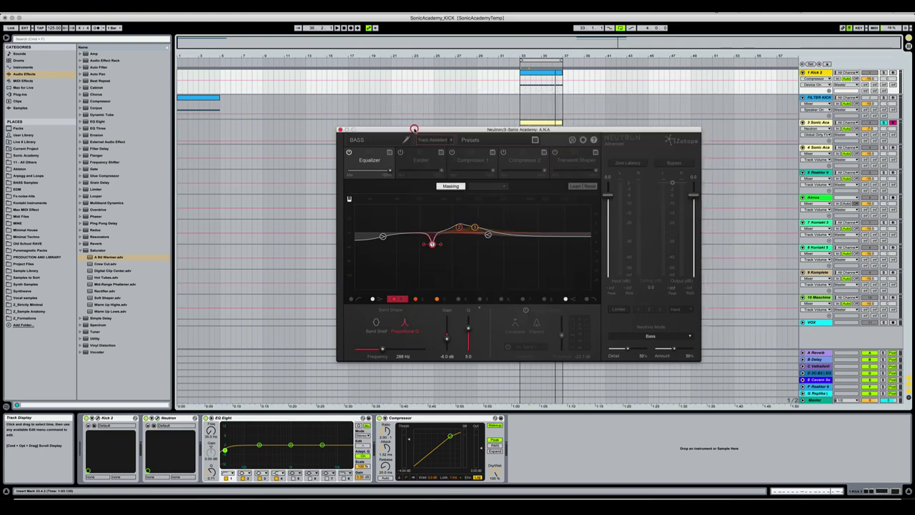
# - Choose KICK as the masking comparison source in the bass track's Neutron
pyautogui.doubleClick(413, 129)
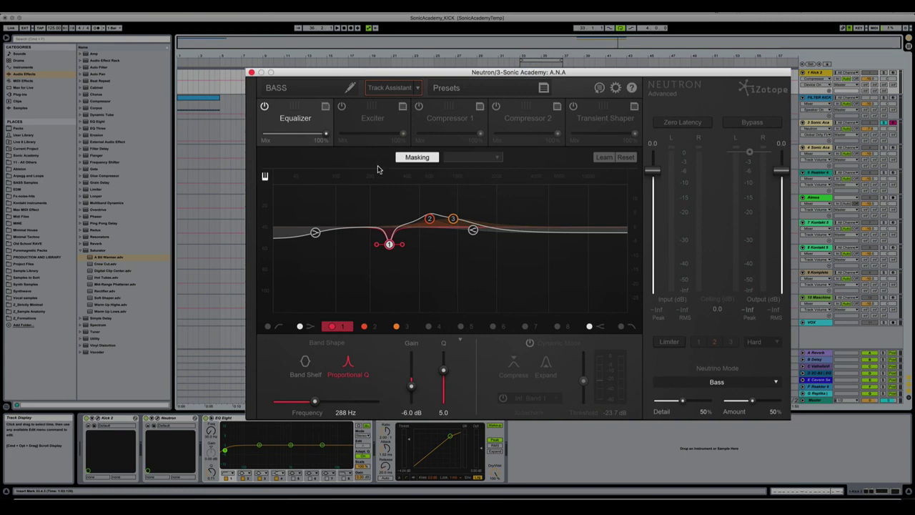
pyautogui.click(472, 157)
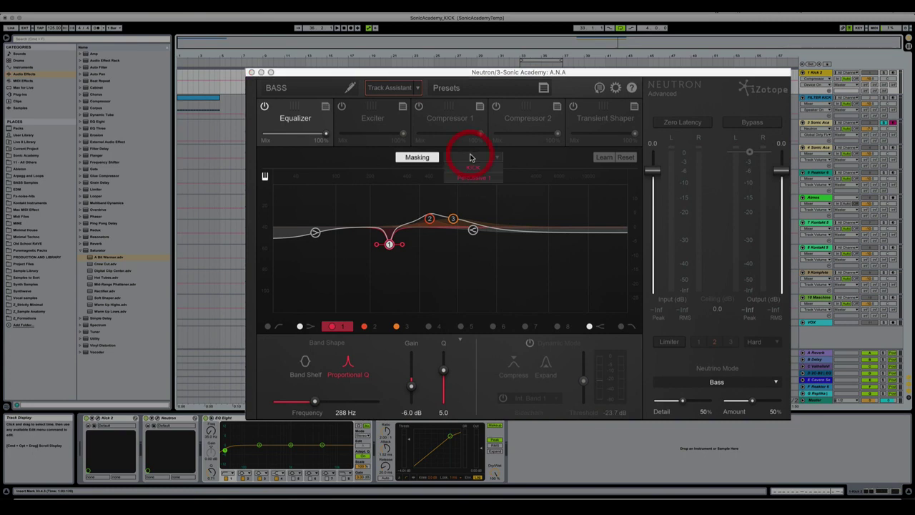
pyautogui.click(482, 170)
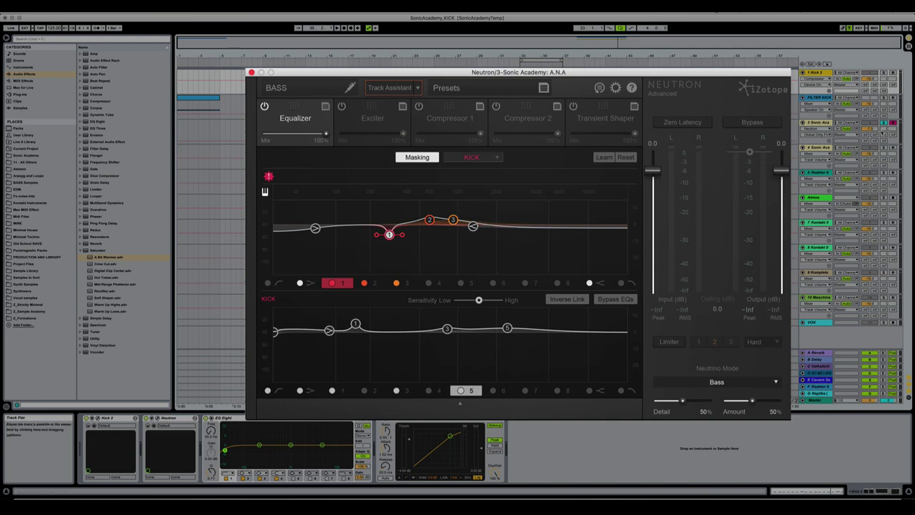
# - Unsolo the bass track and check the bass-kick masking on the playing loop, raising the masking sensitivity slightly
pyautogui.click(885, 123)
pyautogui.press('space')
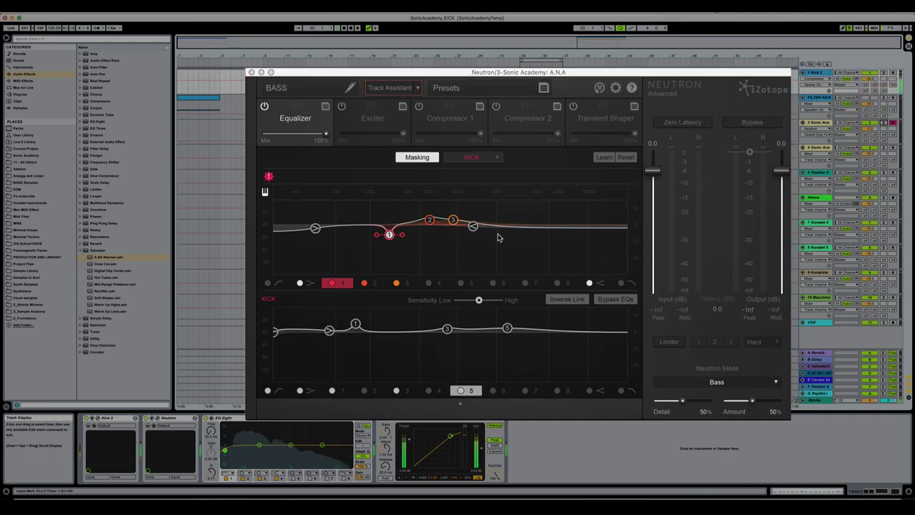
pyautogui.press('space')
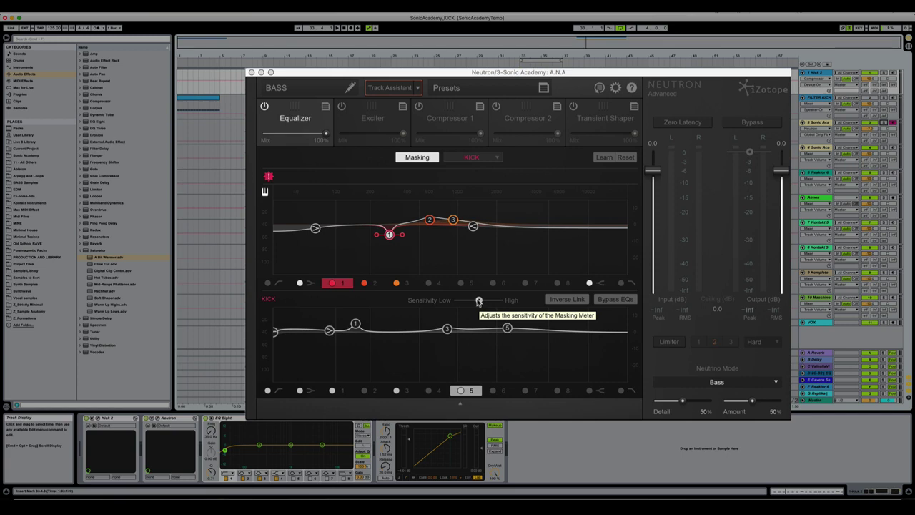
pyautogui.click(478, 302)
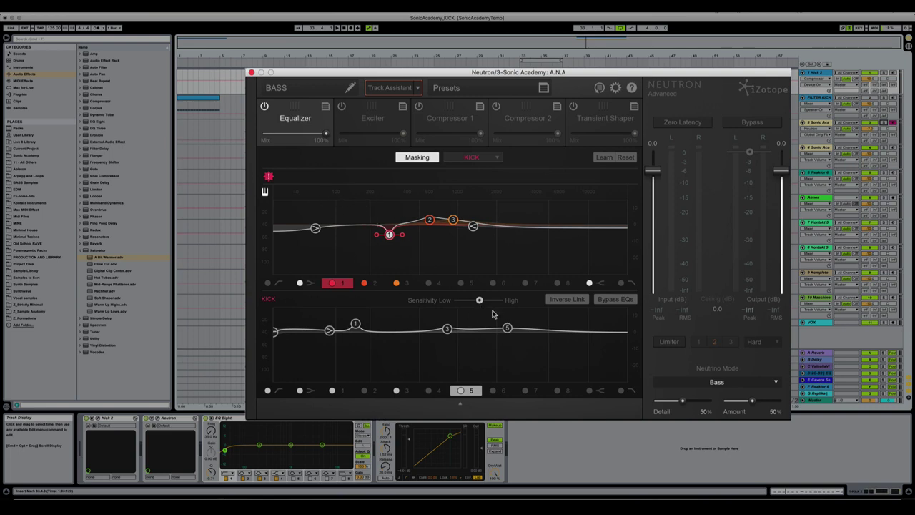
pyautogui.press('space')
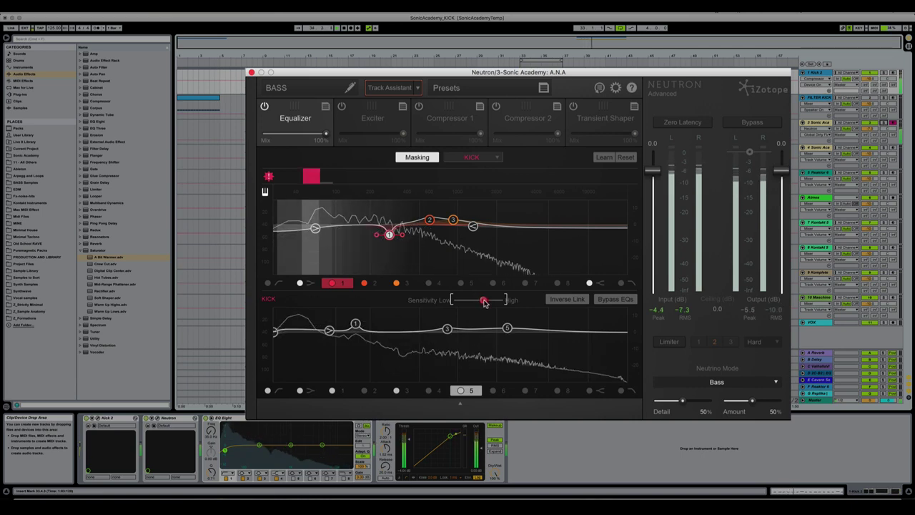
pyautogui.click(484, 301)
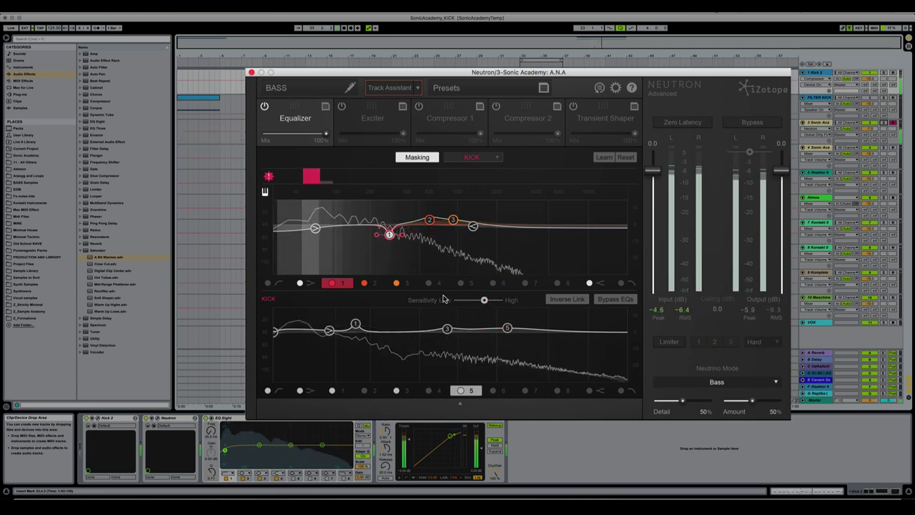
pyautogui.press('space')
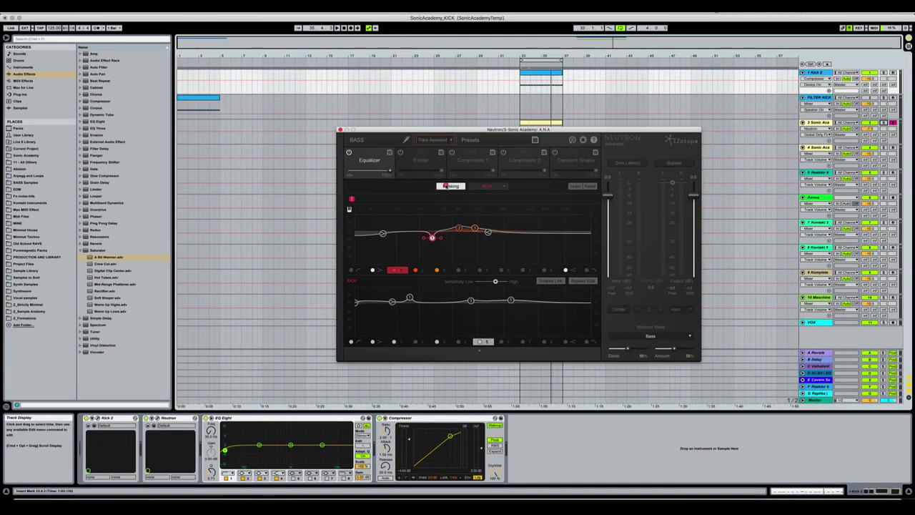
# - Switch off Masking and close the bass track's Neutron window, adjusting the bass track's volume while the loop plays
pyautogui.click(417, 157)
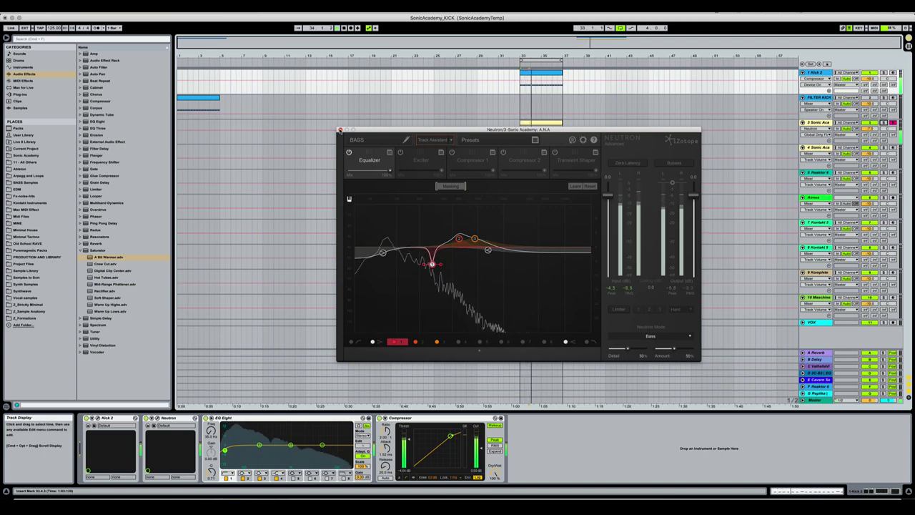
pyautogui.click(339, 130)
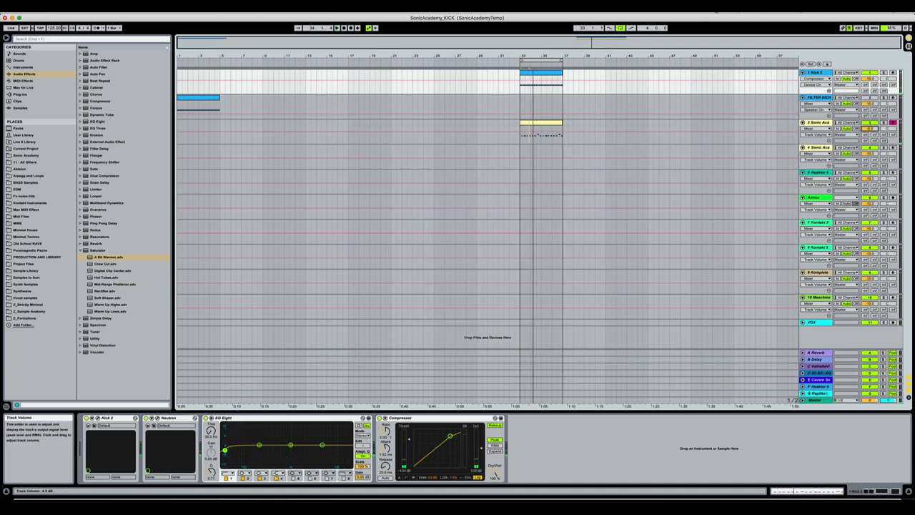
pyautogui.press('space')
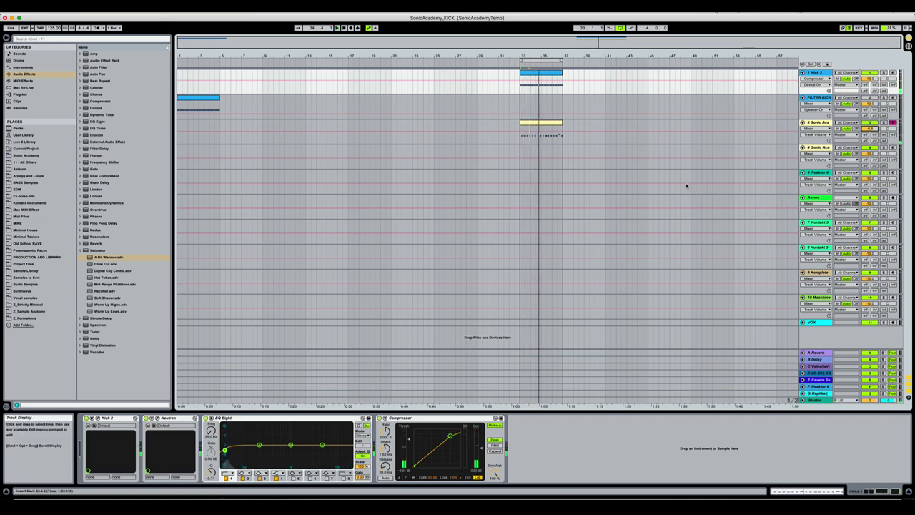
# - Add an Auto Filter after the Compressor on the kick track and set it to Highpass with a low cutoff
pyautogui.click(82, 250)
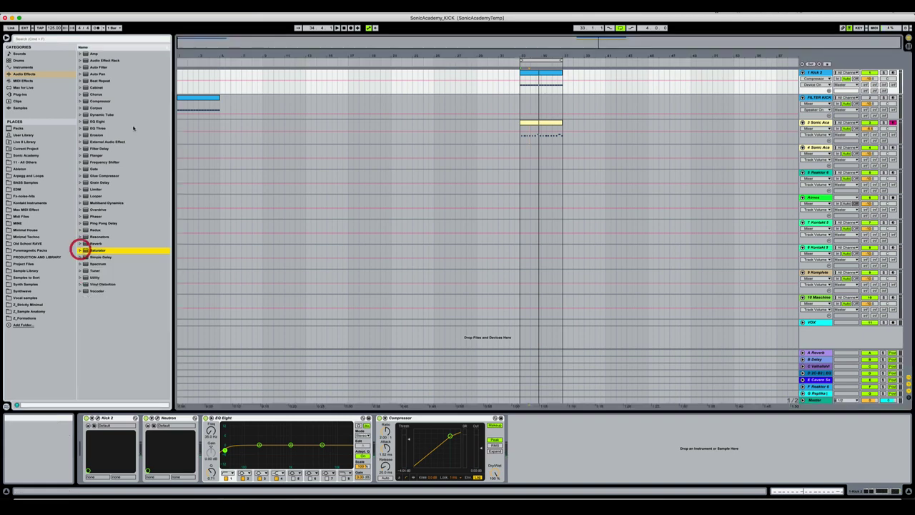
pyautogui.doubleClick(99, 67)
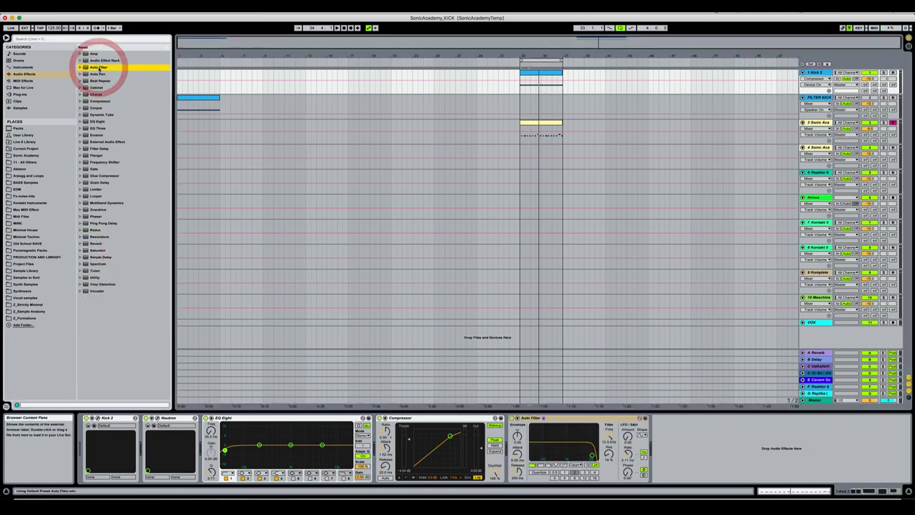
pyautogui.click(567, 420)
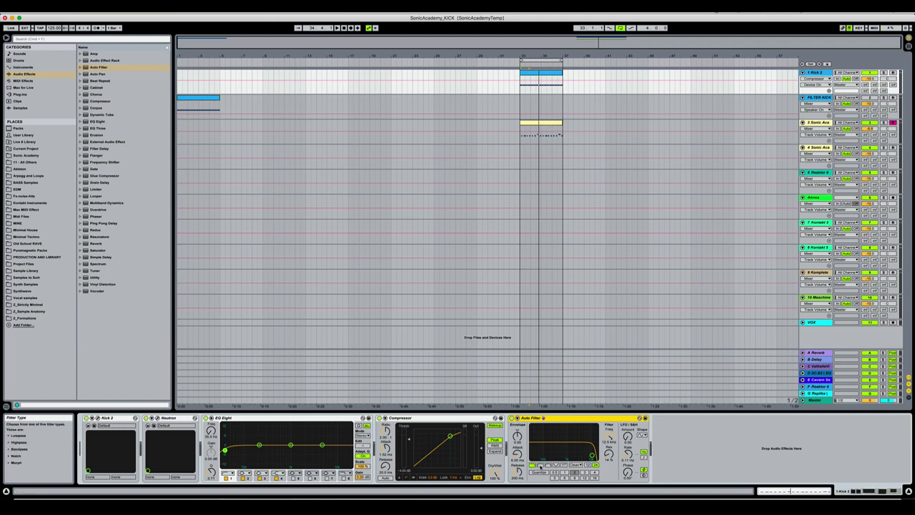
pyautogui.click(540, 465)
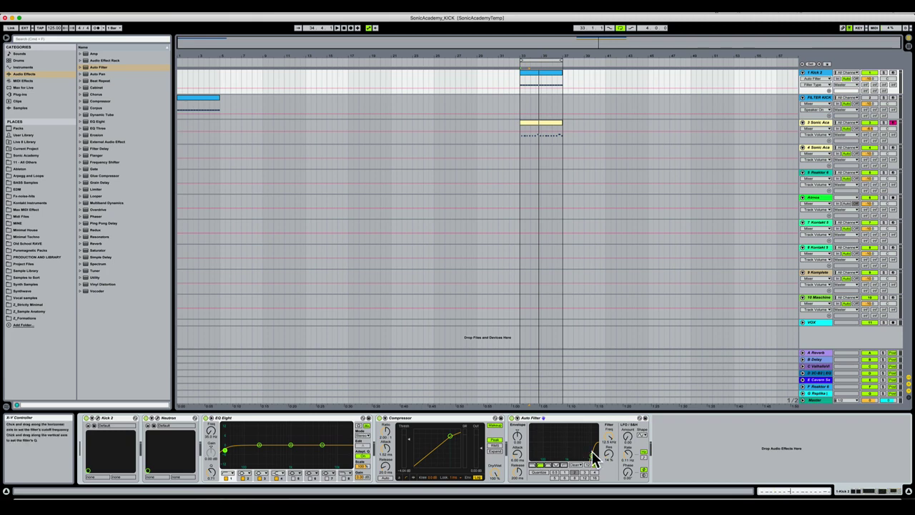
pyautogui.moveTo(609, 437); pyautogui.dragTo(609, 472)
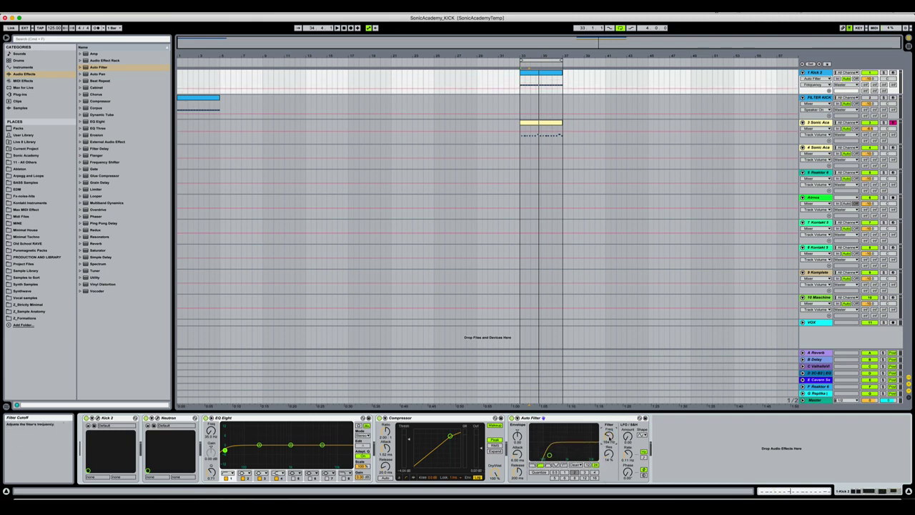
pyautogui.moveTo(608, 435); pyautogui.dragTo(609, 445)
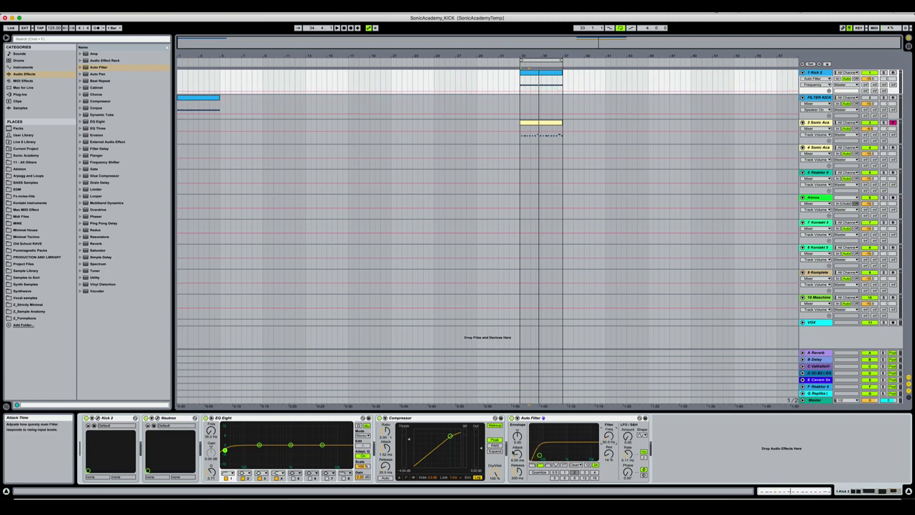
# - Cut the Auto Filter from the kick track and paste it after Neutron on the bass track
pyautogui.press('space')
pyautogui.click(551, 418)
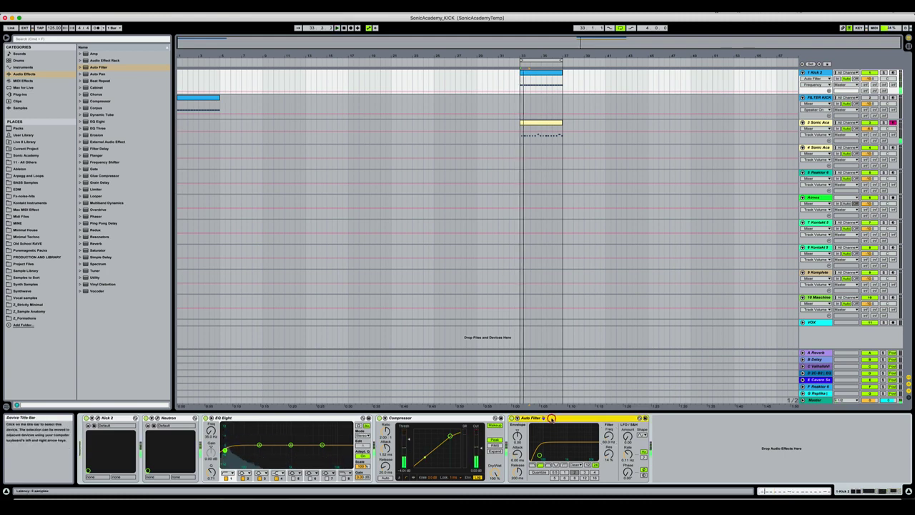
pyautogui.rightClick(551, 418)
pyautogui.click(566, 423)
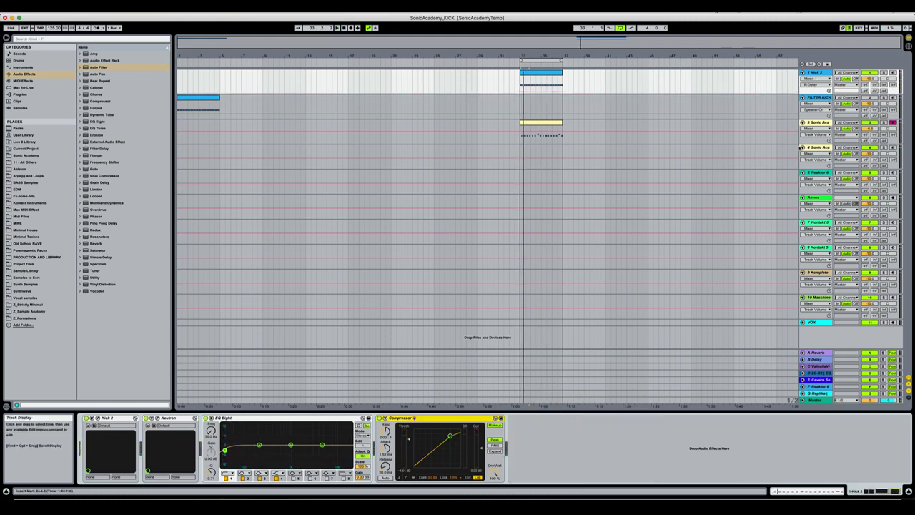
pyautogui.click(818, 123)
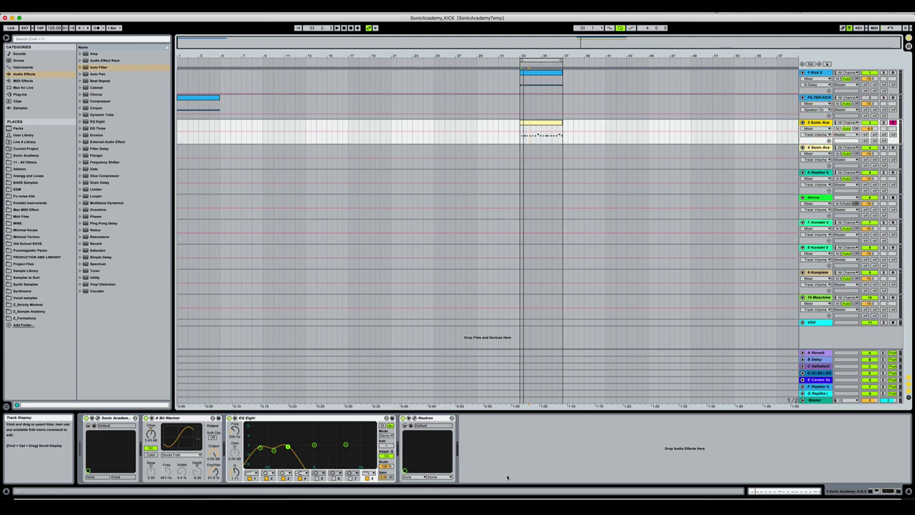
pyautogui.click(477, 433)
pyautogui.hotkey('ctrl', 'v')
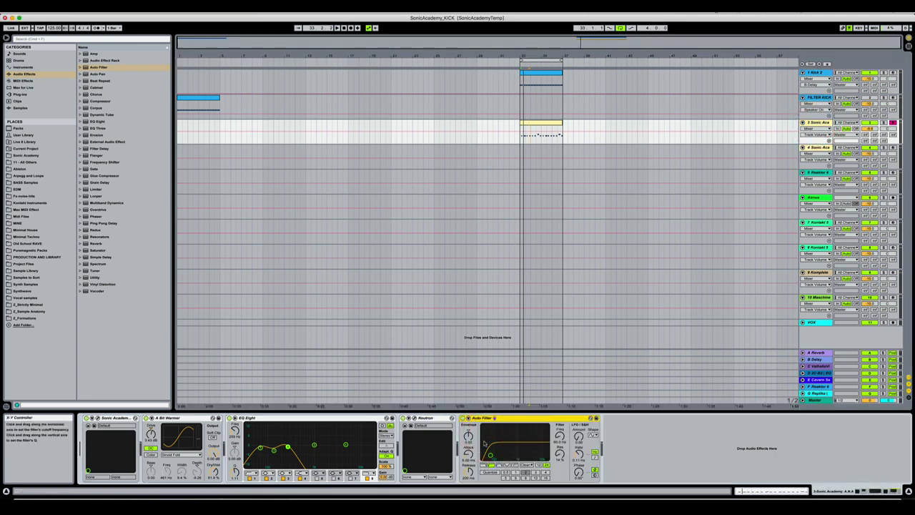
# - Solo the bass on the playing loop and compare its sound with the Auto Filter off and on
pyautogui.press('space')
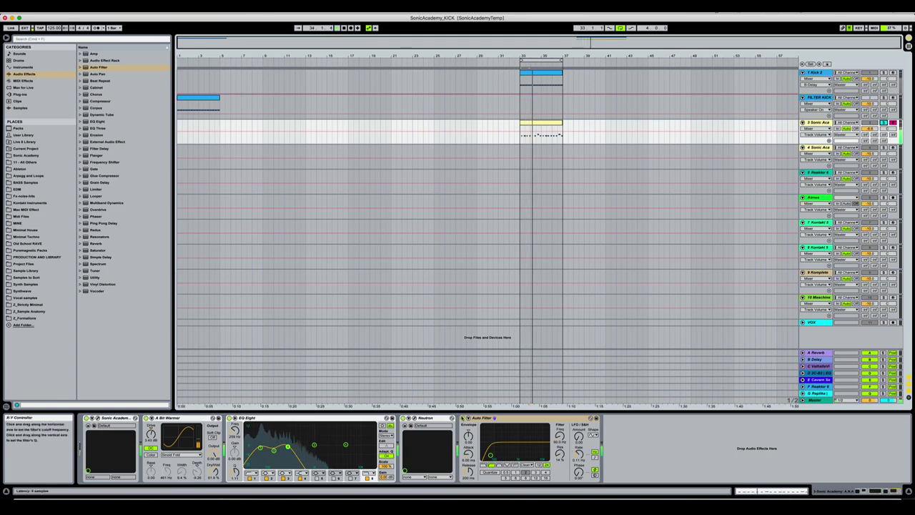
pyautogui.click(462, 419)
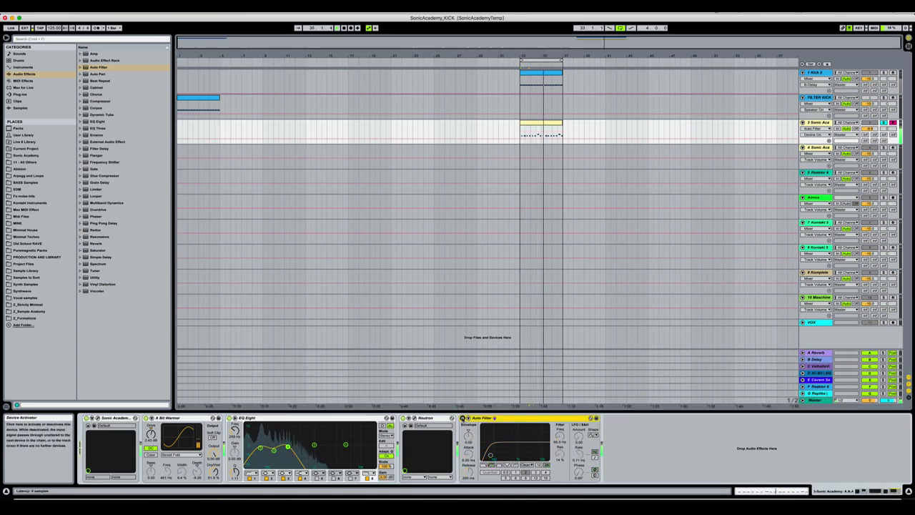
pyautogui.click(463, 418)
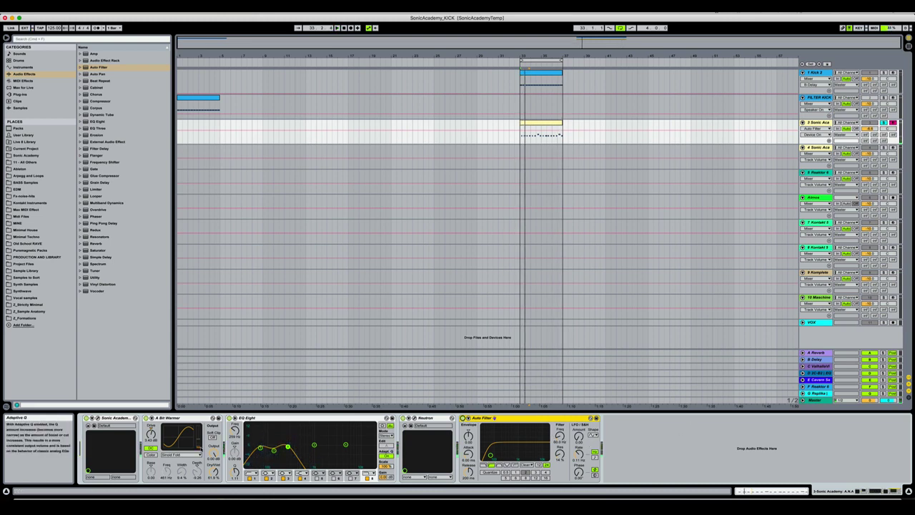
# - Lower the frequency of EQ Eight's first band slightly on the bass track and check Neutron's equalizer while the loop plays
pyautogui.click(261, 449)
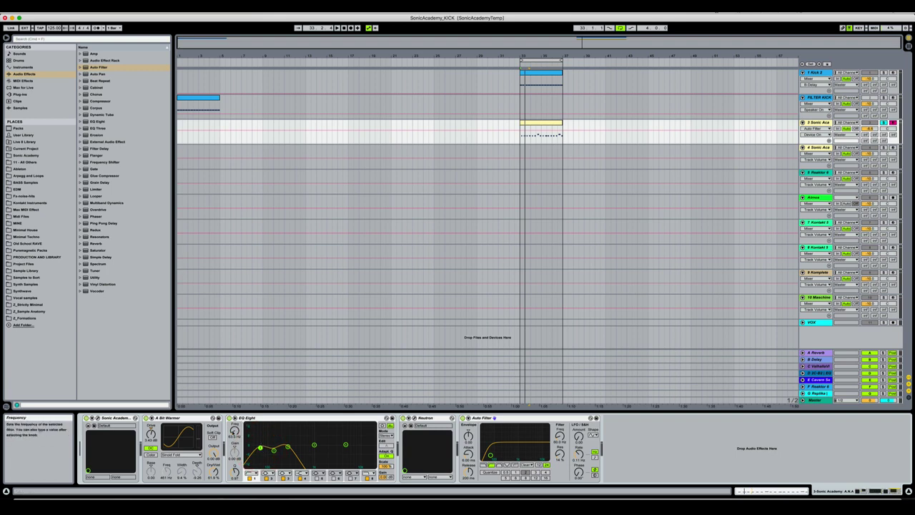
pyautogui.click(235, 432)
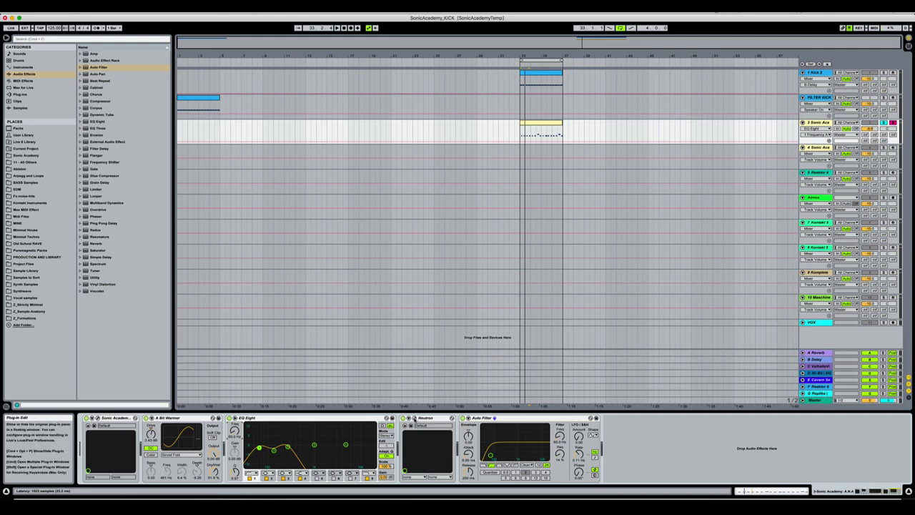
pyautogui.click(413, 418)
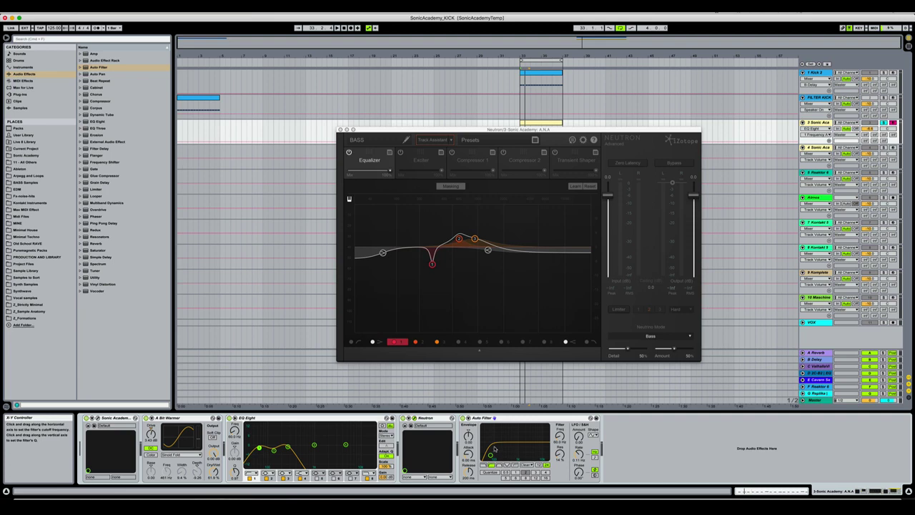
pyautogui.press('space')
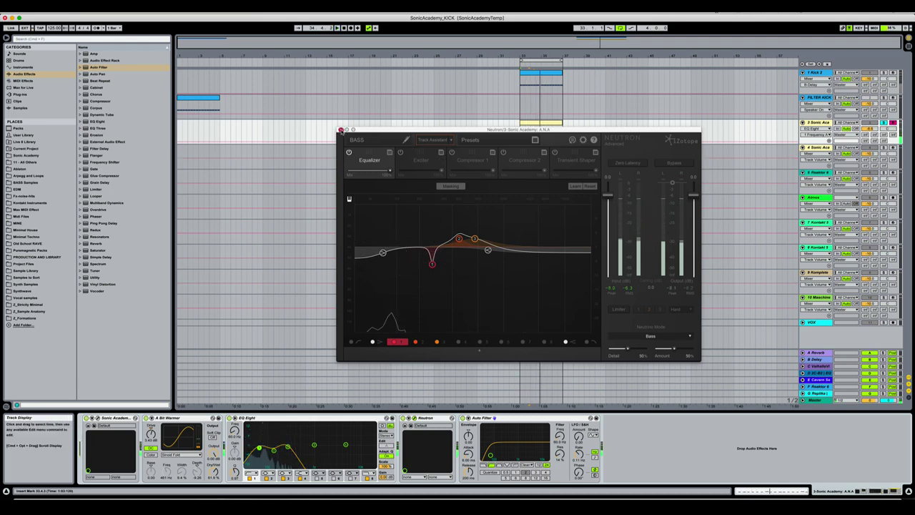
pyautogui.click(341, 130)
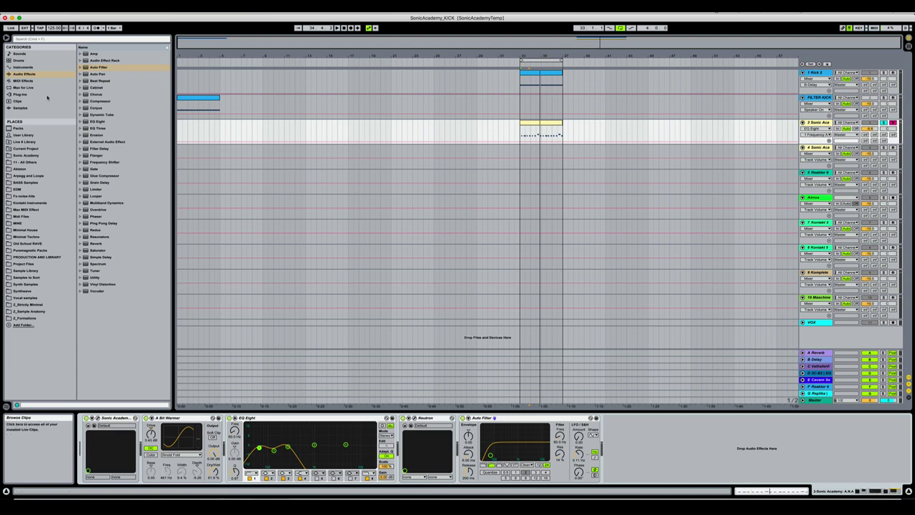
# - Add the Vari Comp plug-in after Auto Filter on the bass track and load its Synth Enhancer preset
pyautogui.click(20, 94)
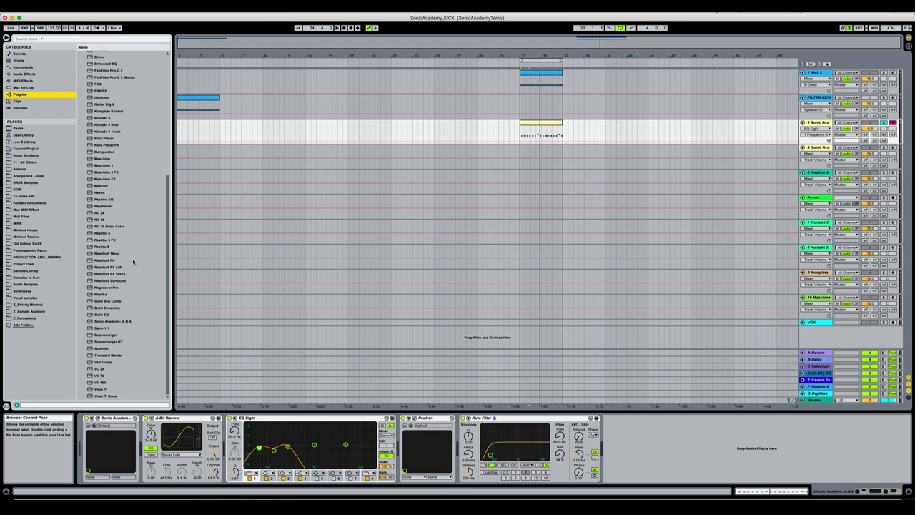
pyautogui.click(118, 361)
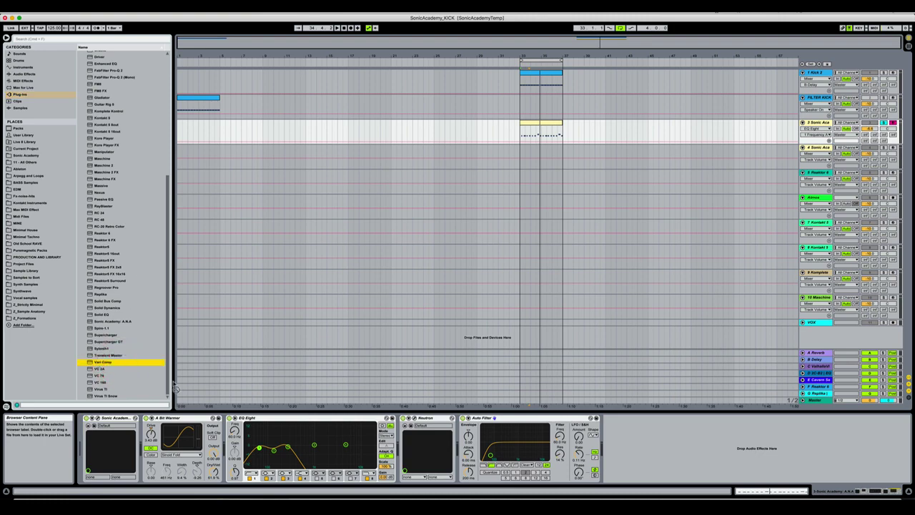
pyautogui.moveTo(633, 461); pyautogui.dragTo(633, 461)
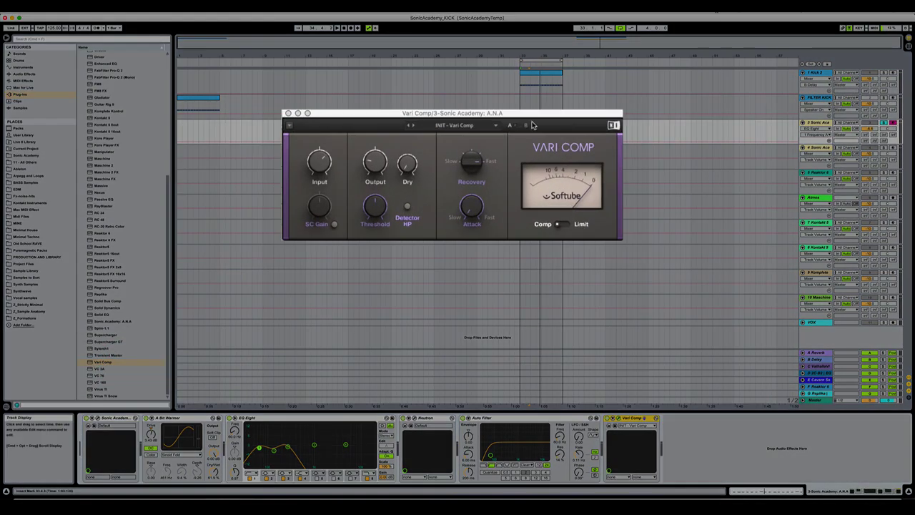
pyautogui.click(493, 126)
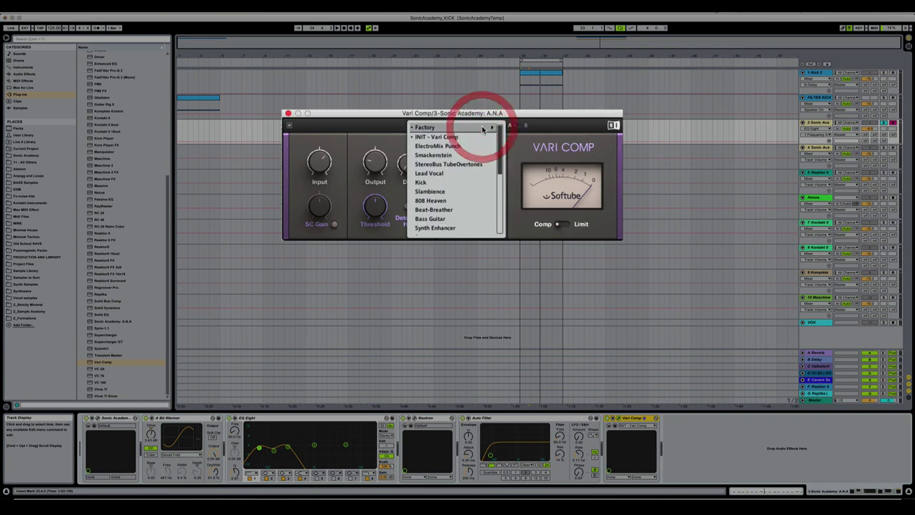
pyautogui.scroll(-3, 479, 186)
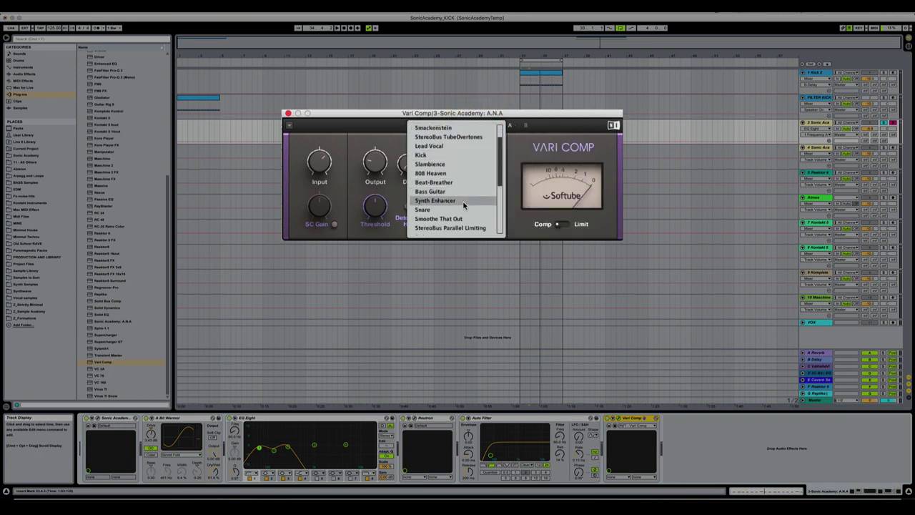
pyautogui.click(444, 203)
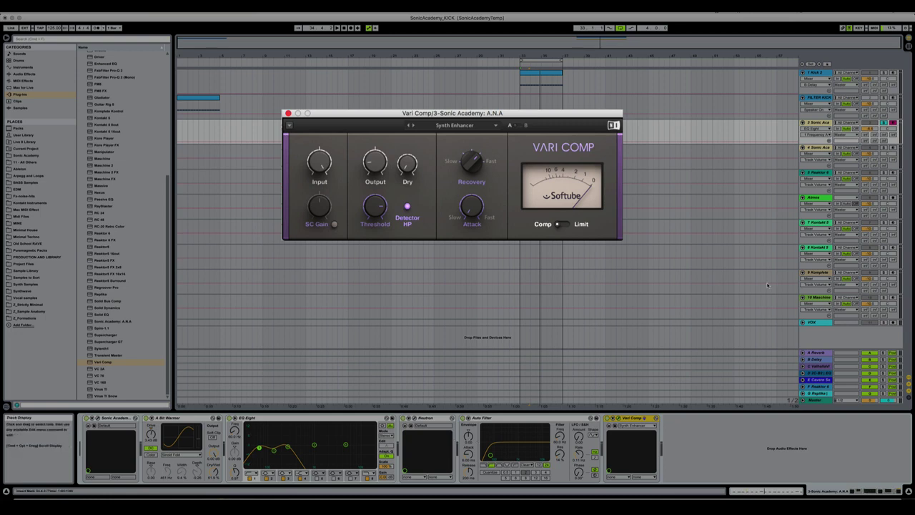
# - Compare the soloed bass with Vari Comp off and on while the loop plays
pyautogui.click(607, 419)
pyautogui.click(607, 419)
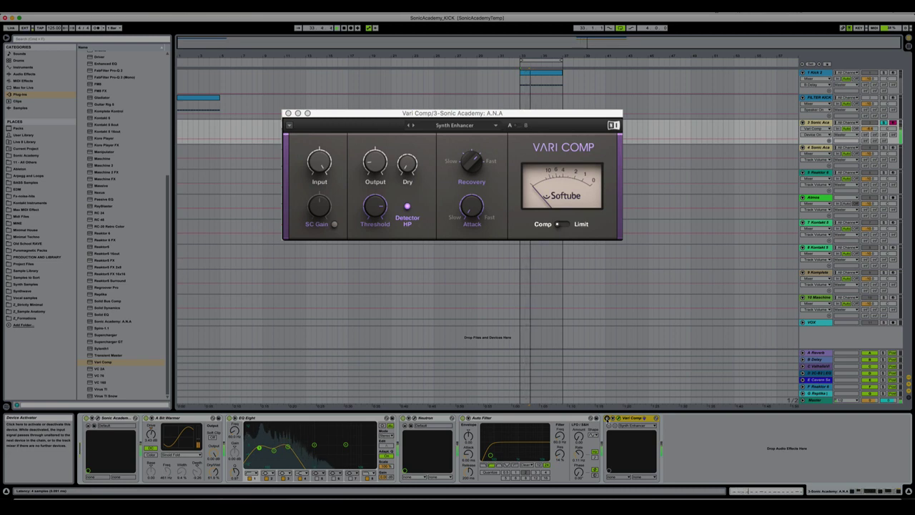
pyautogui.click(607, 419)
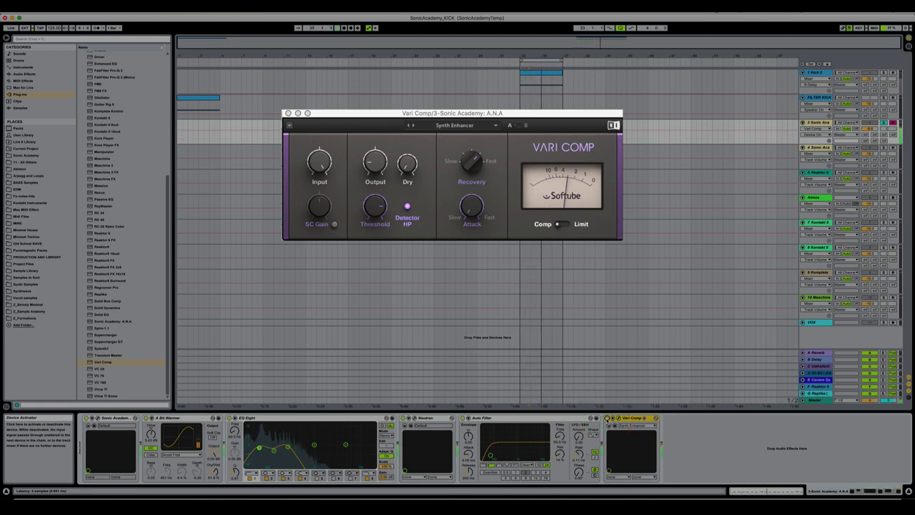
pyautogui.click(607, 418)
pyautogui.click(607, 419)
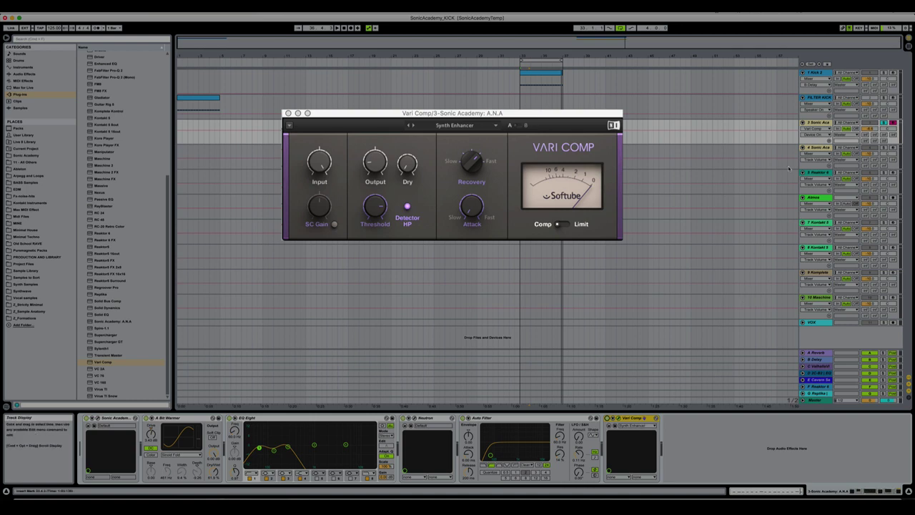
# - Unsolo the bass, play it together with the kick, and close the Vari Comp window
pyautogui.click(884, 123)
pyautogui.press('space')
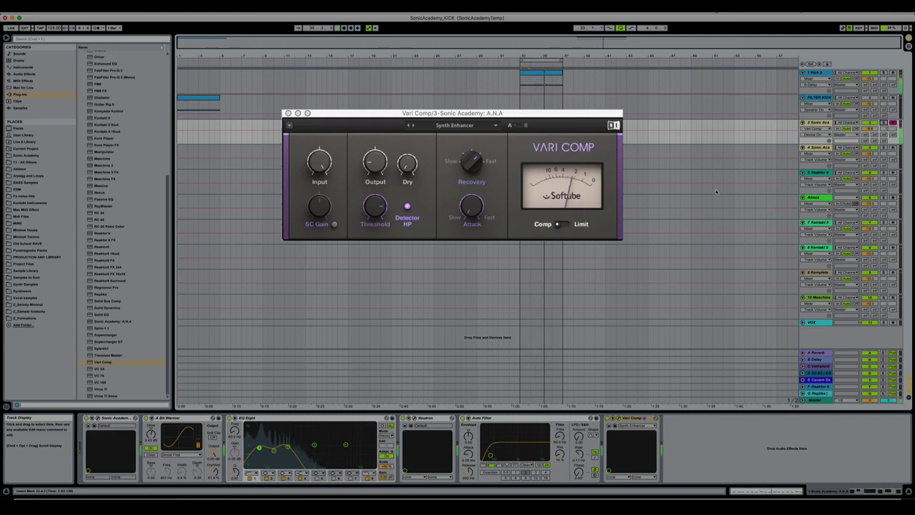
pyautogui.press('space')
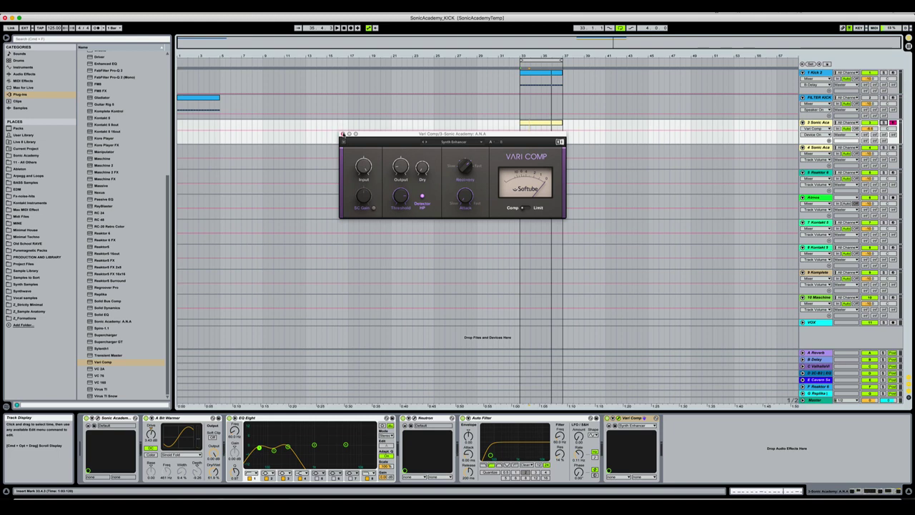
pyautogui.click(342, 134)
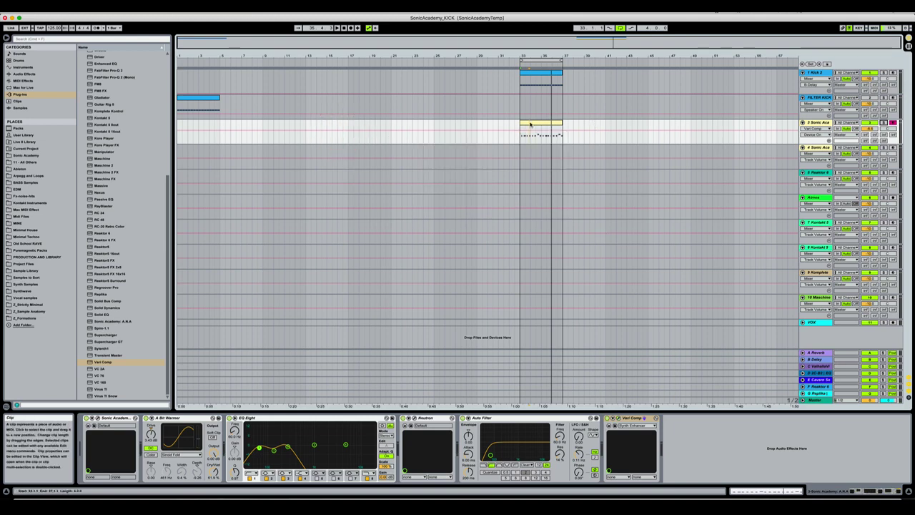
# - Add LFOTool from the VST Audio Tools folder after Vari Comp on the bass track
pyautogui.doubleClick(532, 124)
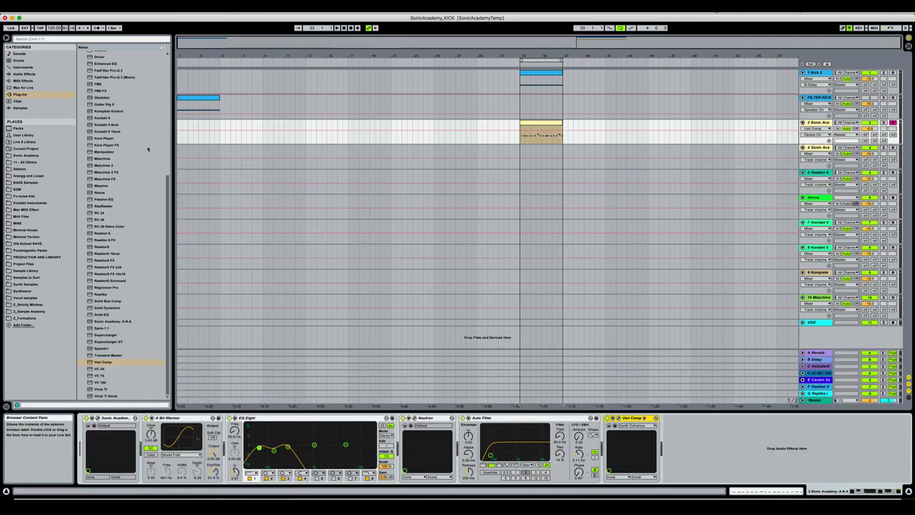
pyautogui.scroll(10, 145, 151)
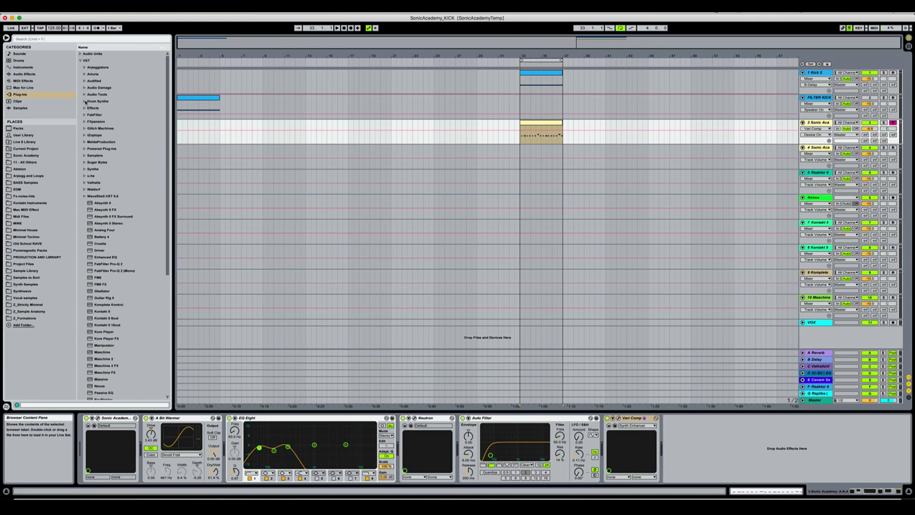
pyautogui.click(84, 94)
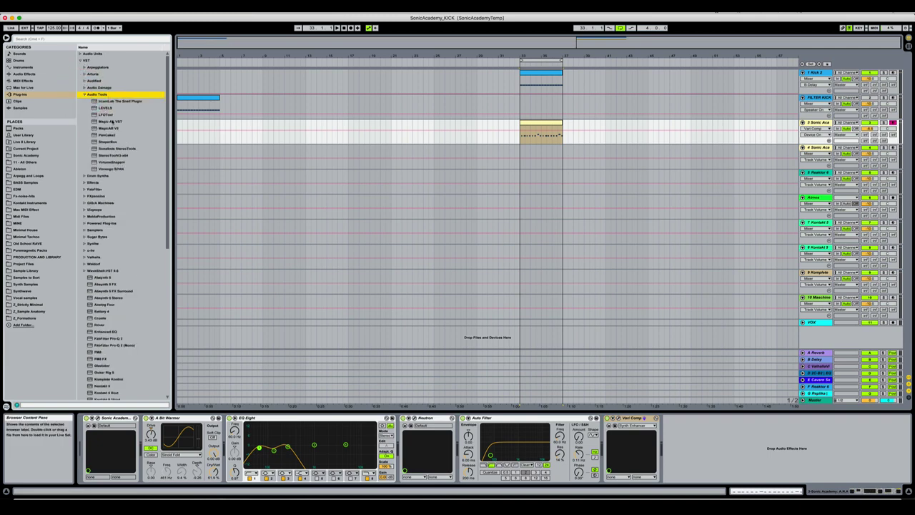
pyautogui.moveTo(111, 115); pyautogui.dragTo(681, 433)
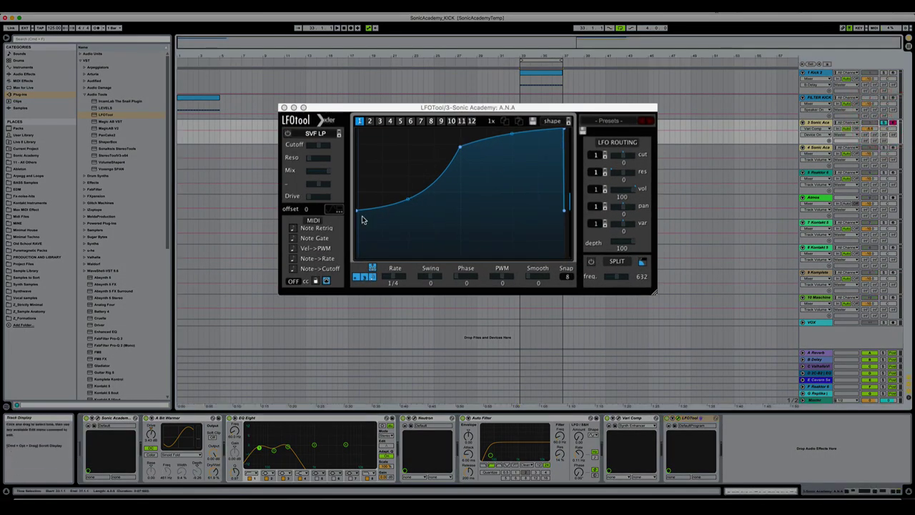
# - Deepen the LFOTool volume curve by lowering its start point and moving its final peak slightly earlier during playback
pyautogui.press('space')
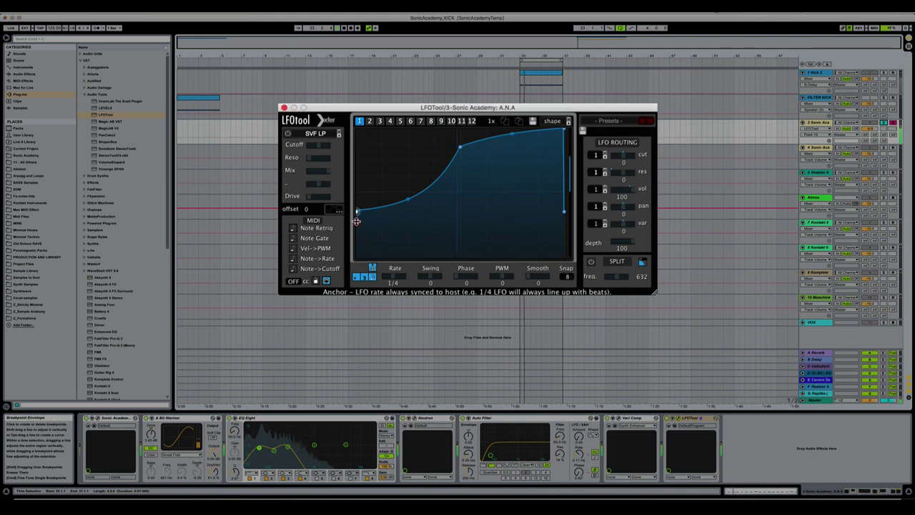
pyautogui.moveTo(356, 221); pyautogui.dragTo(356, 236)
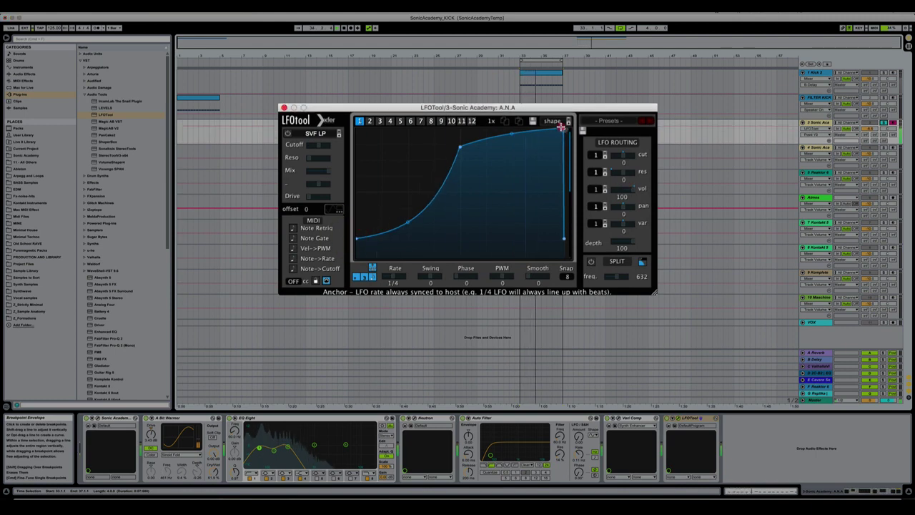
pyautogui.moveTo(562, 125); pyautogui.dragTo(555, 126)
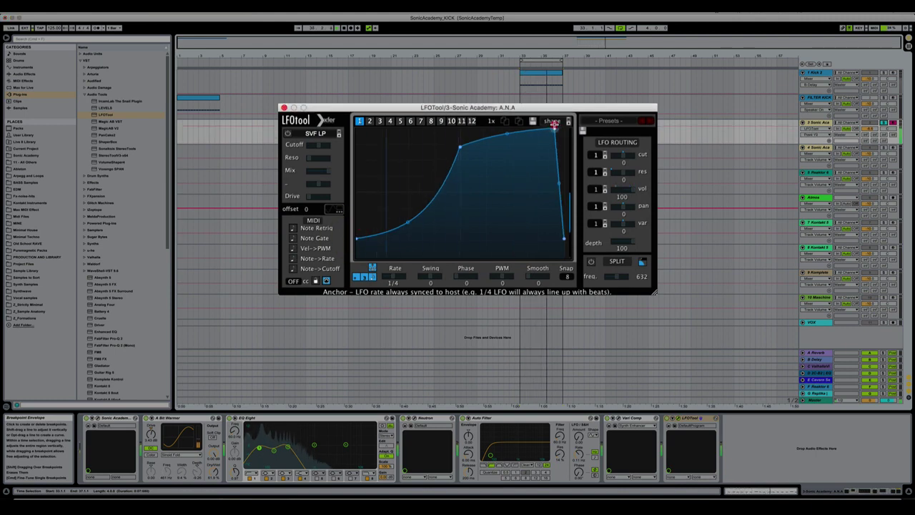
pyautogui.click(559, 179)
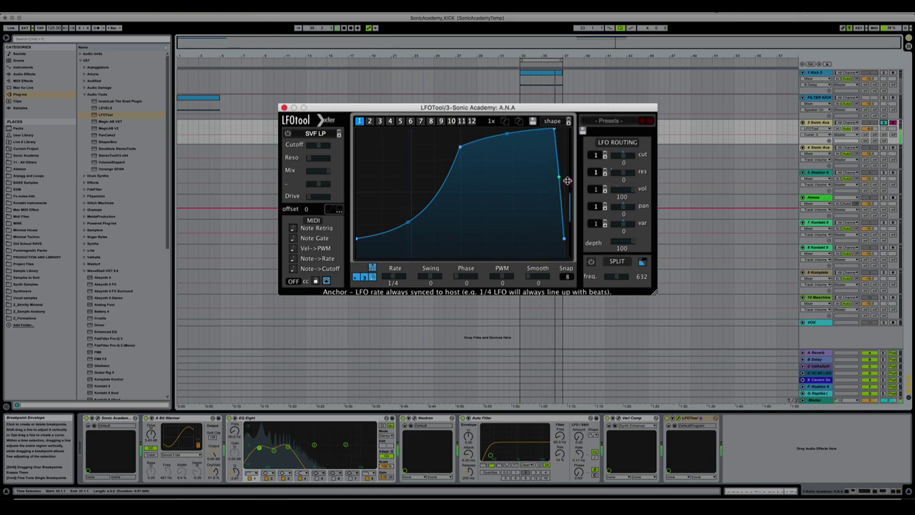
pyautogui.click(358, 239)
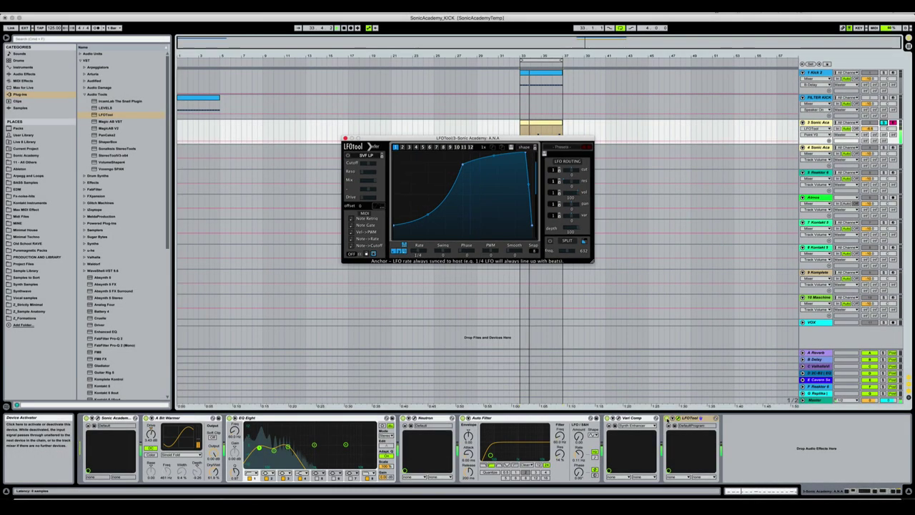
# - Compare the soloed bass with LFOTool off and on, and unsolo it to hear the kick as well
pyautogui.click(670, 418)
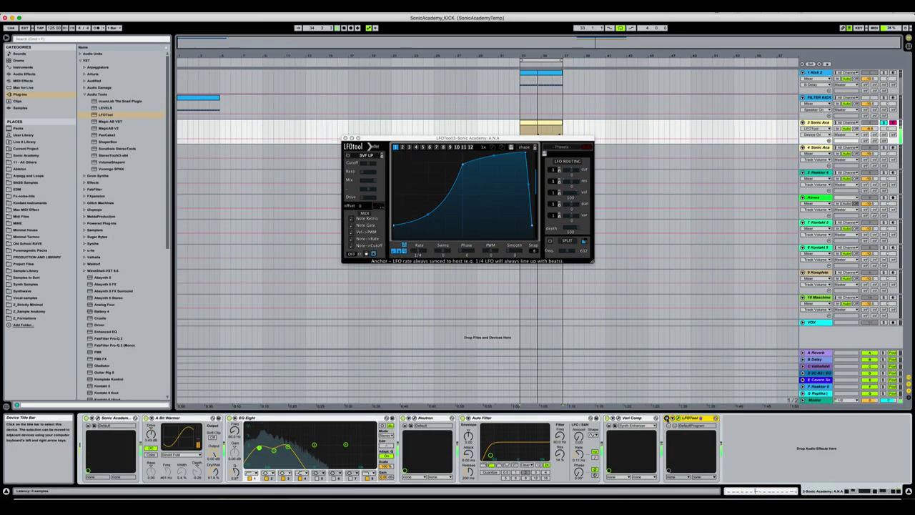
pyautogui.click(668, 419)
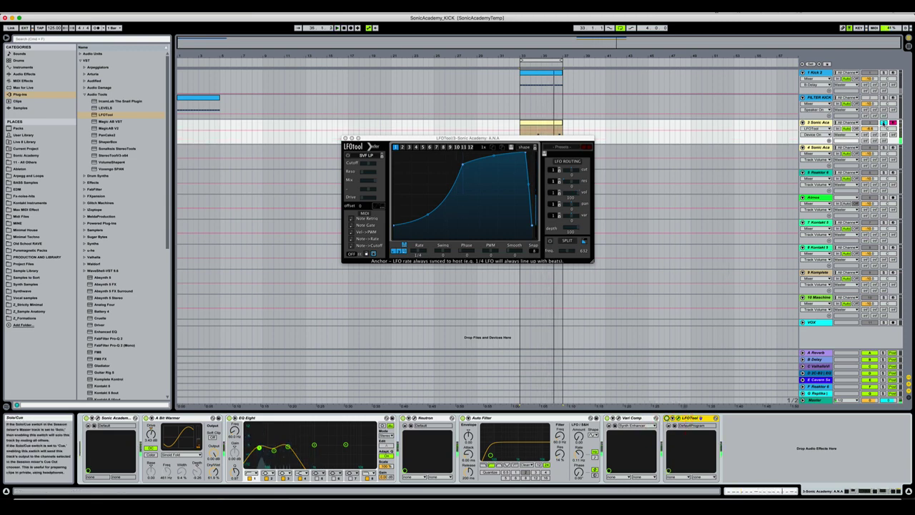
pyautogui.click(884, 123)
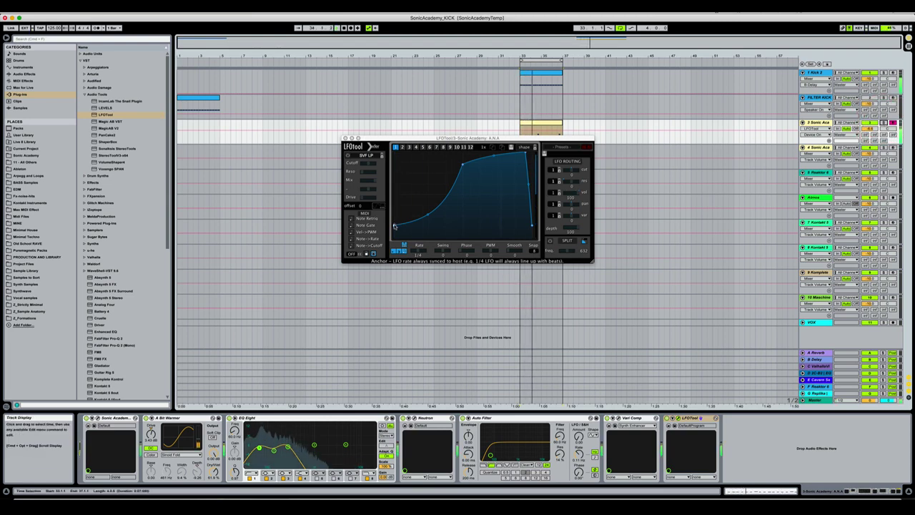
# - Raise the LFOTool curve's start point slightly, nudge its final peak a little later, and close the window, leaving the bass track selected
pyautogui.moveTo(394, 225); pyautogui.dragTo(394, 218)
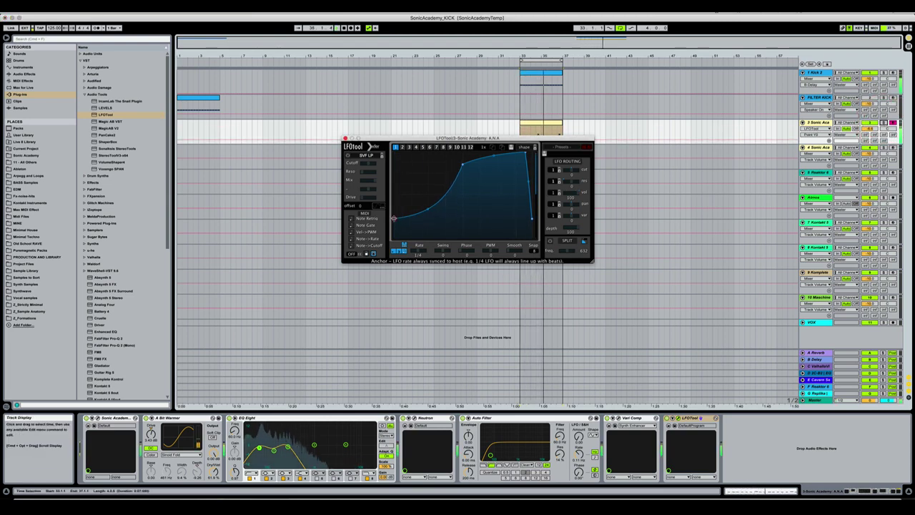
pyautogui.click(530, 181)
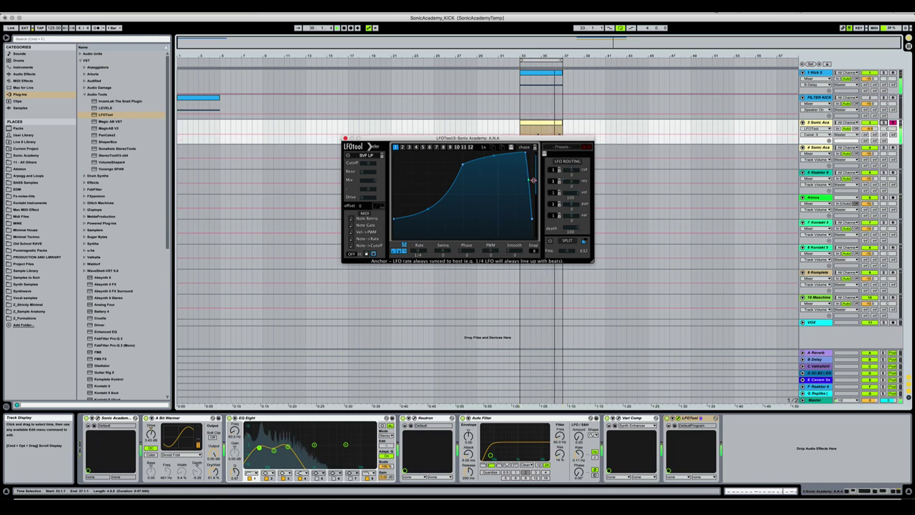
pyautogui.moveTo(530, 181); pyautogui.dragTo(526, 155)
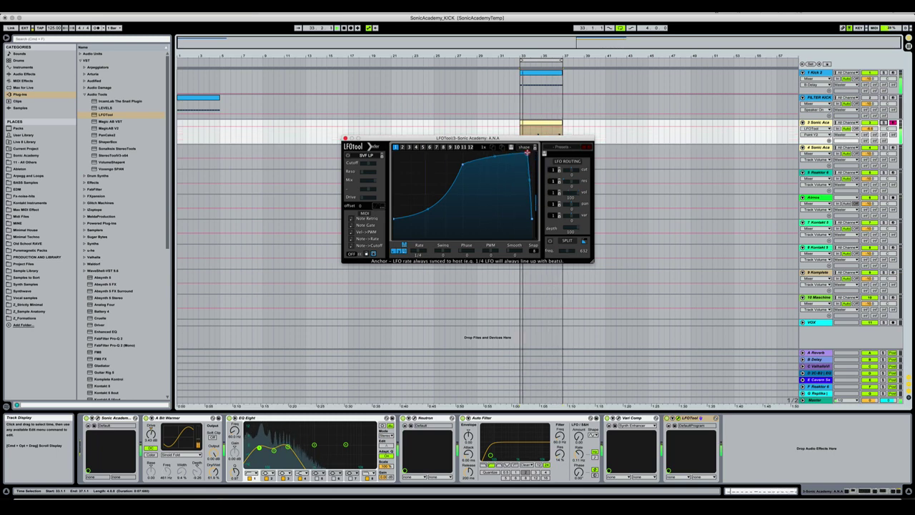
pyautogui.click(525, 153)
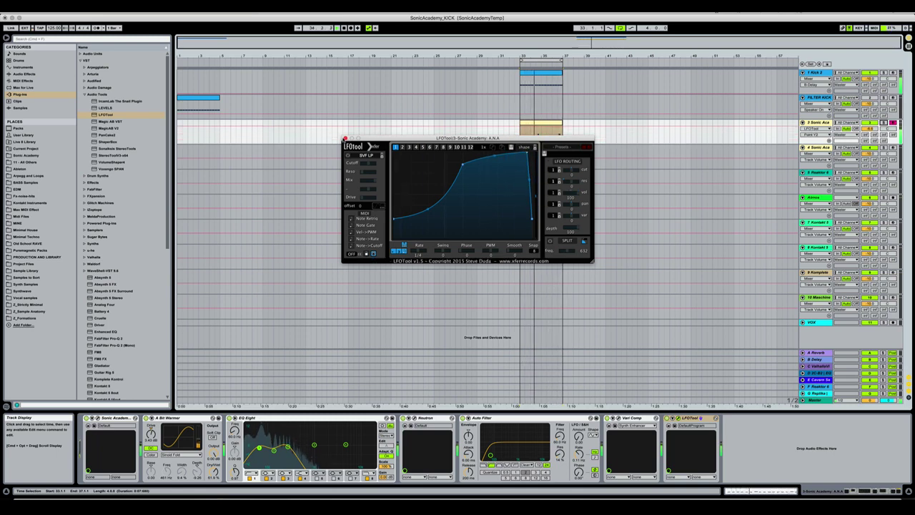
pyautogui.click(345, 138)
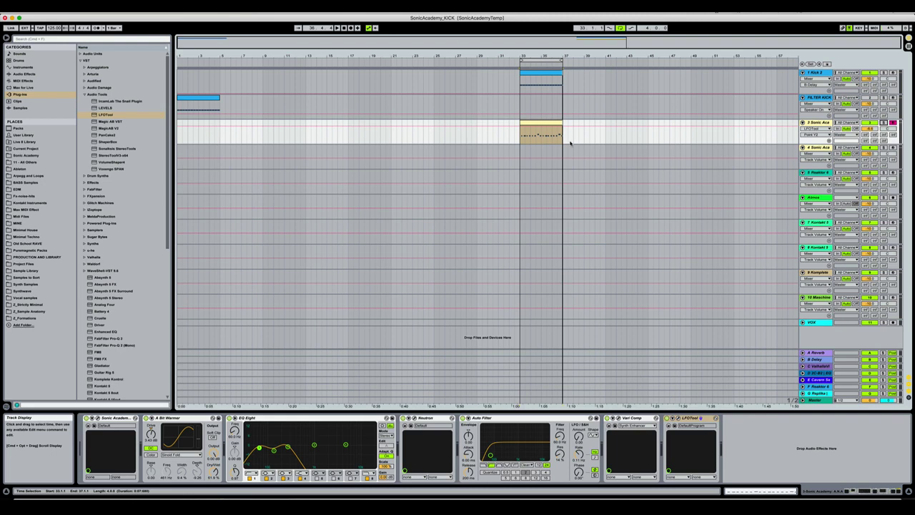
pyautogui.click(823, 124)
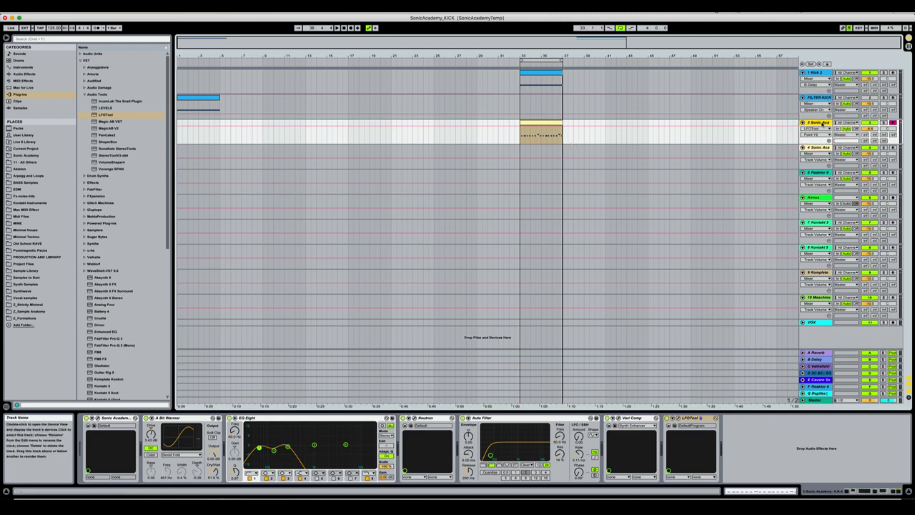
# - Insert an audio track directly below the bass track and solo the bass track
pyautogui.press('super+t')
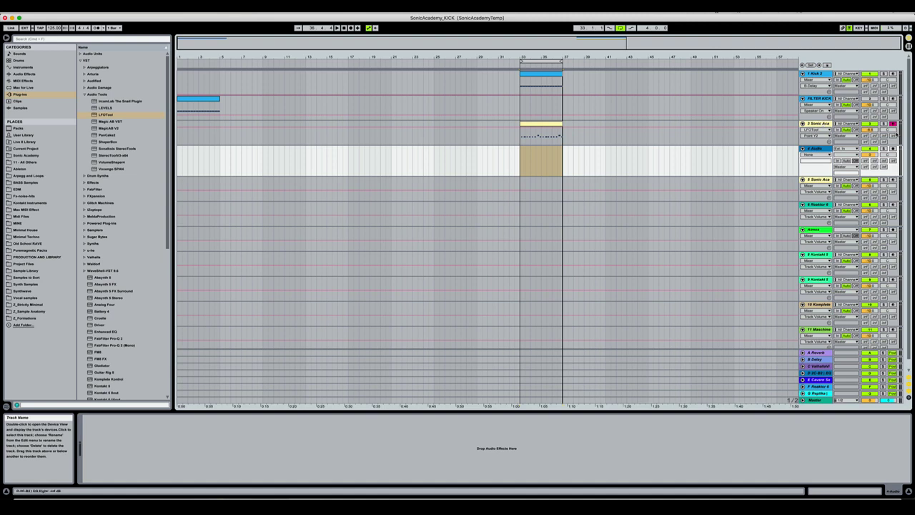
pyautogui.click(884, 124)
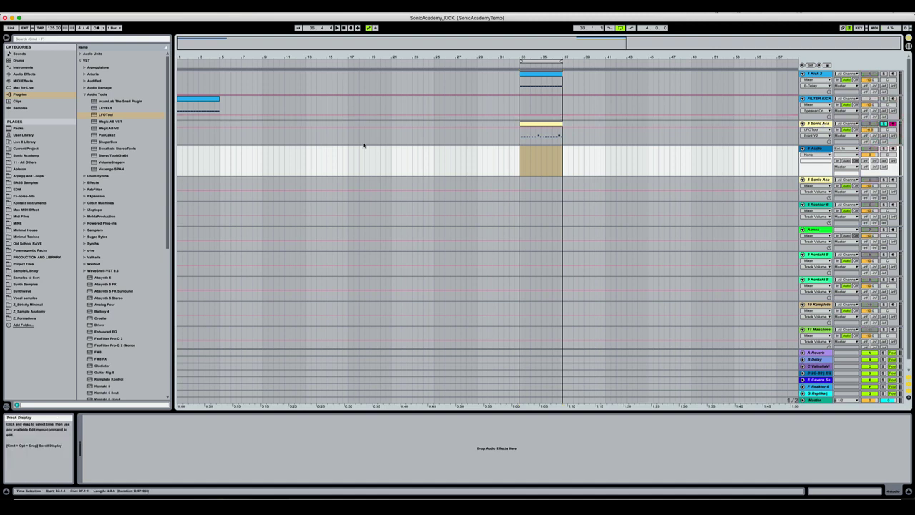
# - Browse the Sonic Academy place to the Bass Loop 123 folder of Audentity - Dark Techno
pyautogui.click(36, 156)
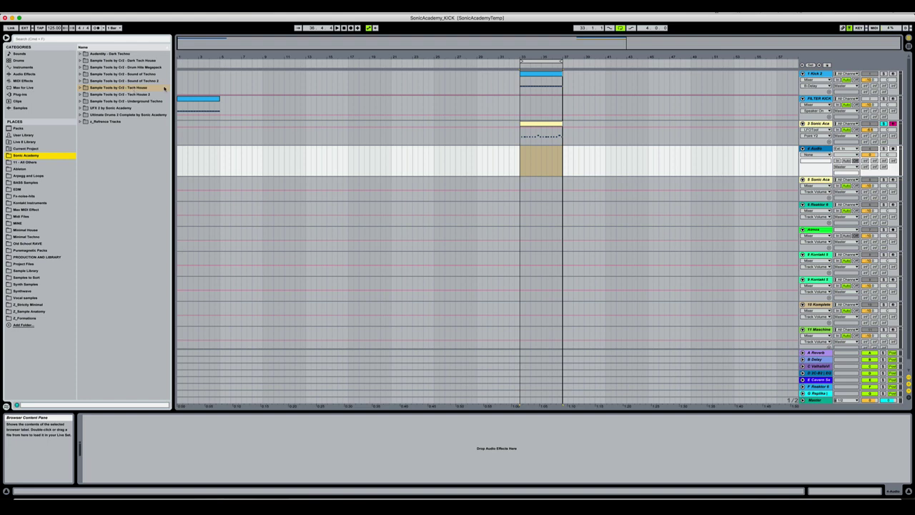
pyautogui.click(133, 55)
pyautogui.click(134, 55)
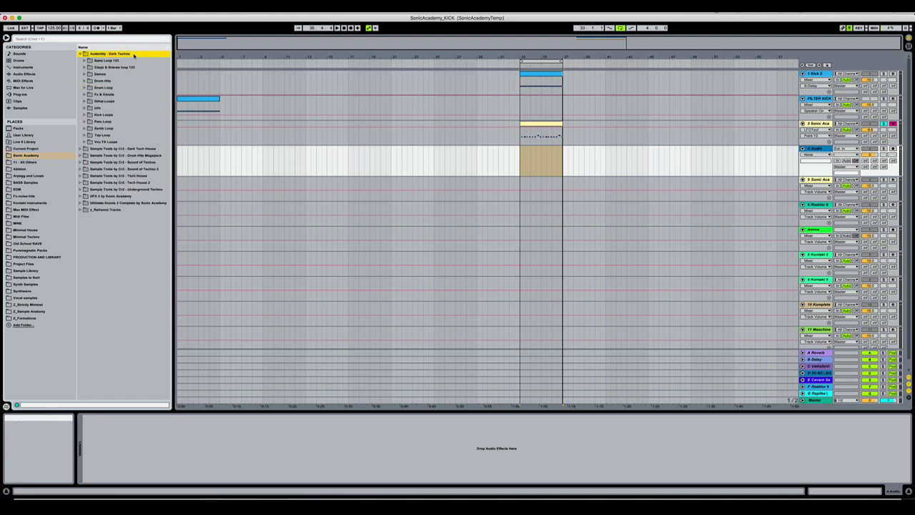
pyautogui.press('Down')
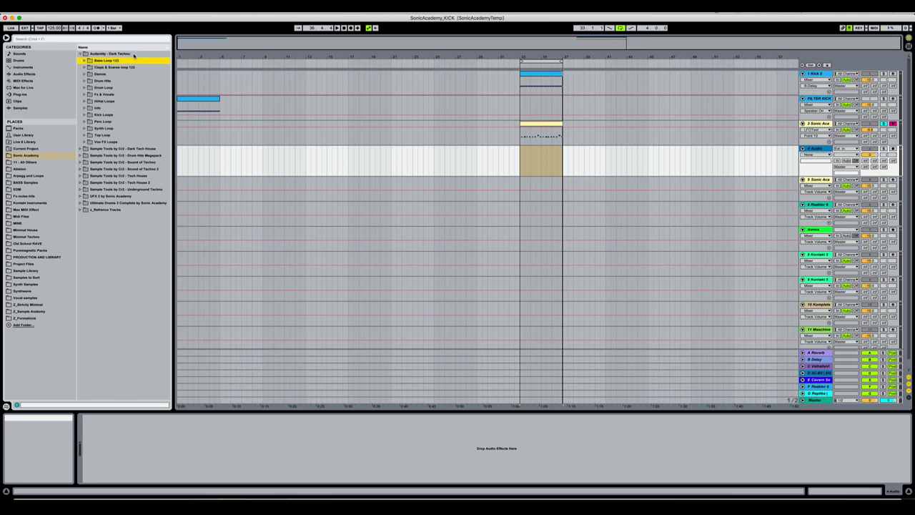
pyautogui.press('Right')
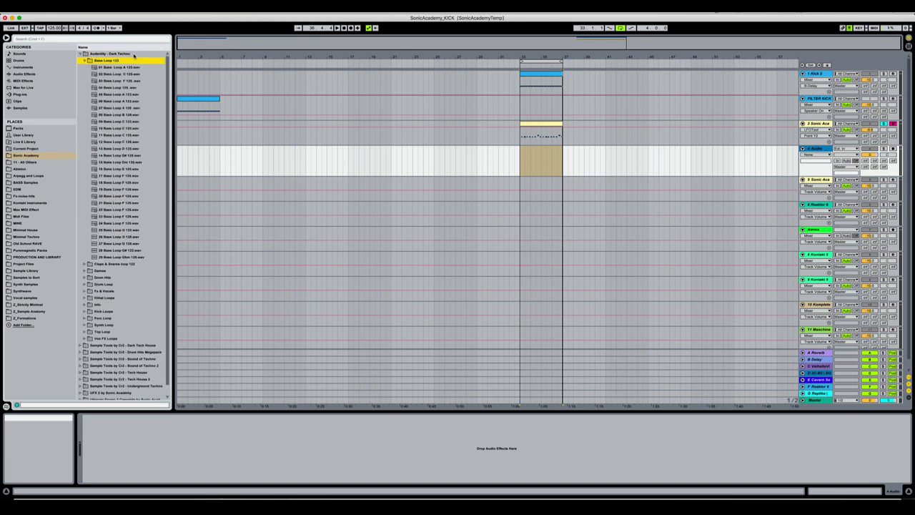
# - Preview bass loops 13 and 14, and audition loop 14 against the soloed bassline
pyautogui.click(134, 149)
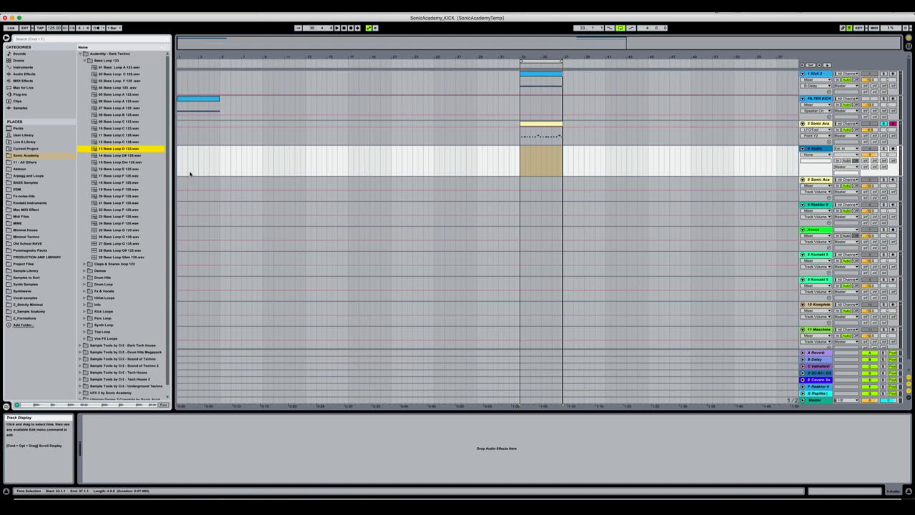
pyautogui.click(130, 156)
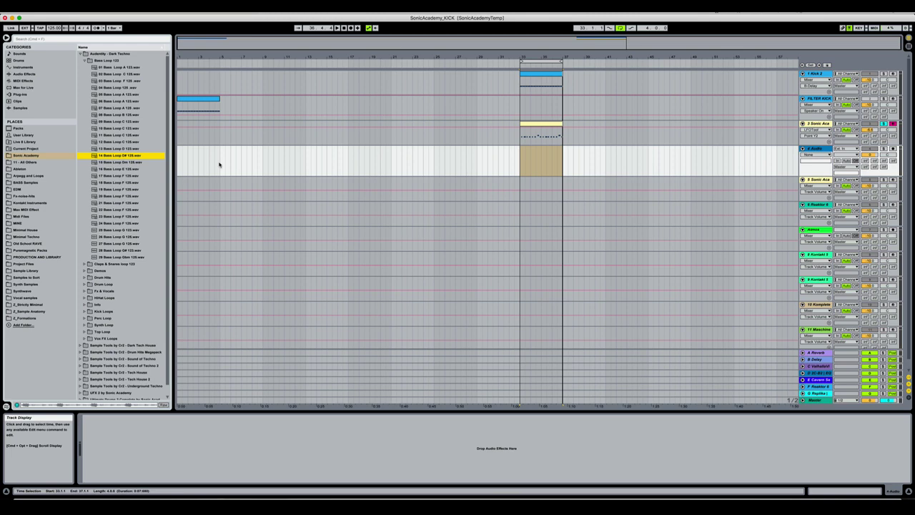
pyautogui.click(530, 123)
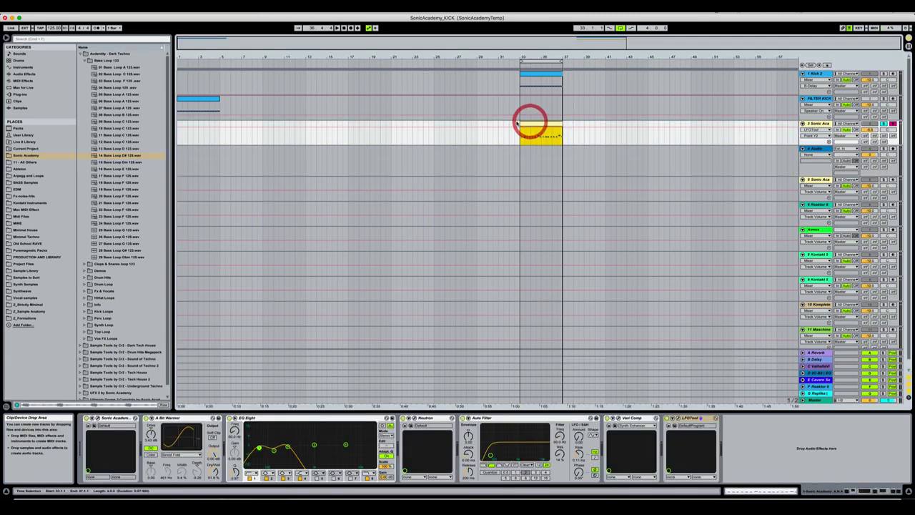
pyautogui.click(131, 156)
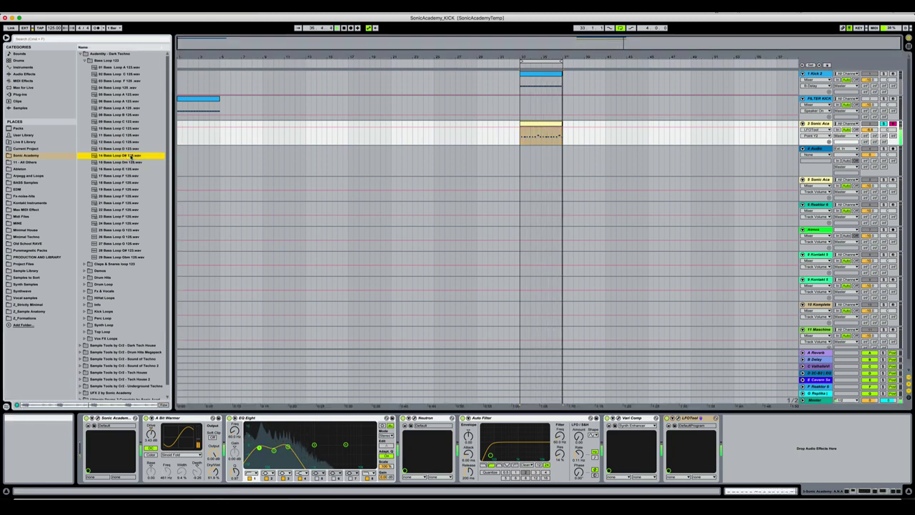
pyautogui.press('space')
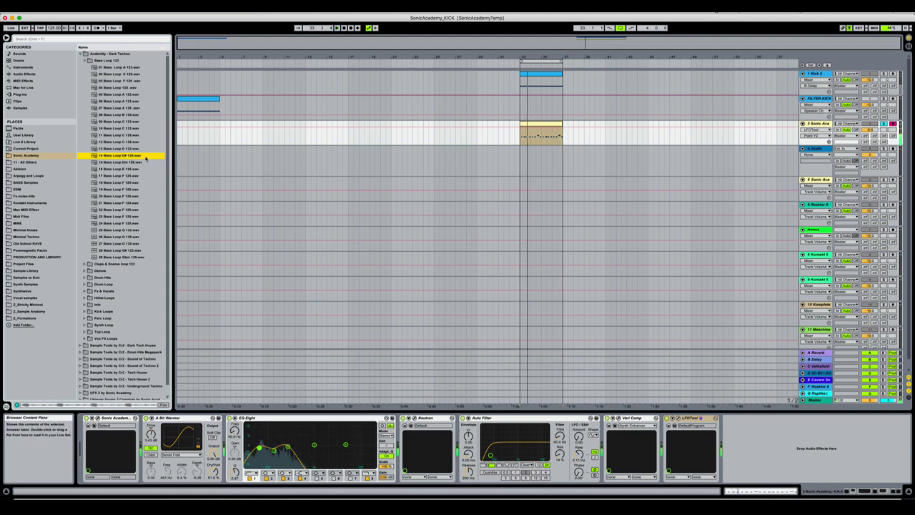
# - Place 14 Bass Loop D# as audio on the new audio track at bar 41
pyautogui.moveTo(345, 168); pyautogui.dragTo(692, 136)
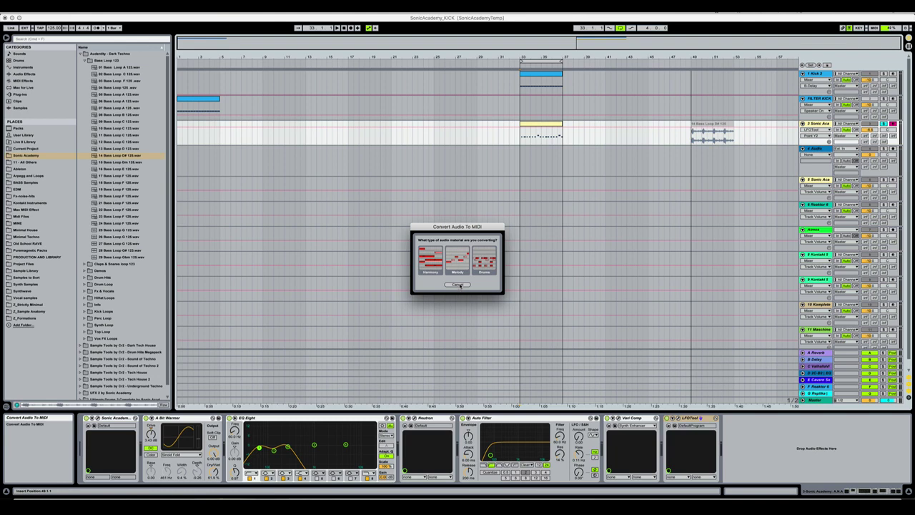
pyautogui.click(458, 284)
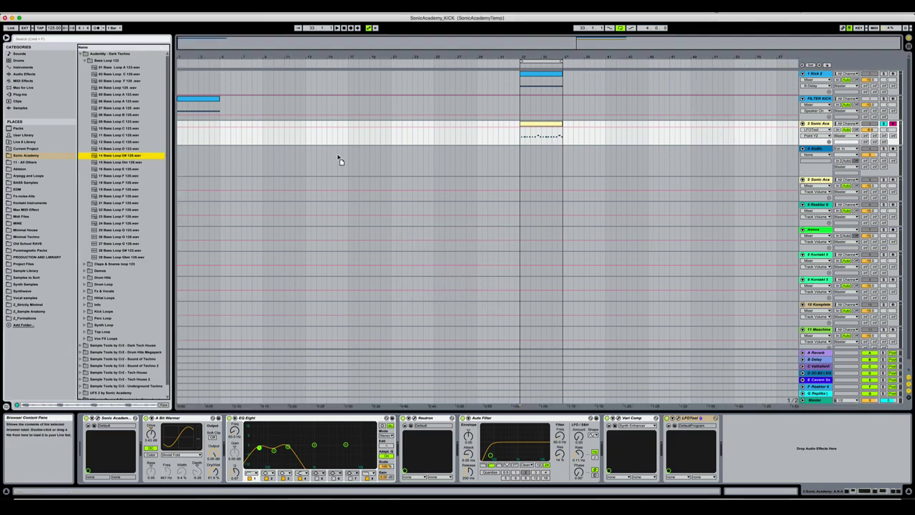
pyautogui.moveTo(340, 161); pyautogui.dragTo(606, 159)
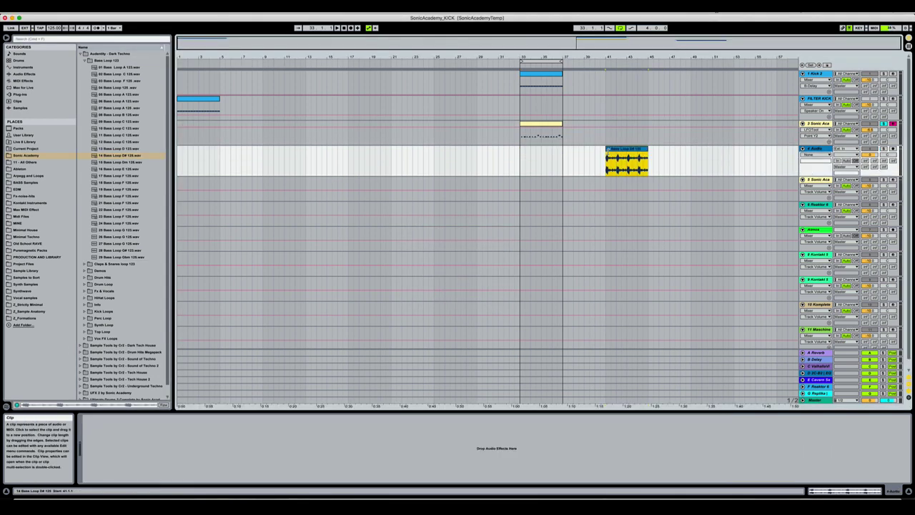
# - Collapse the Audentity folder and open Bass Loops under Audio+MIDI+Presets in Sample Tools by Cr2 - Dark Tech House
pyautogui.click(536, 122)
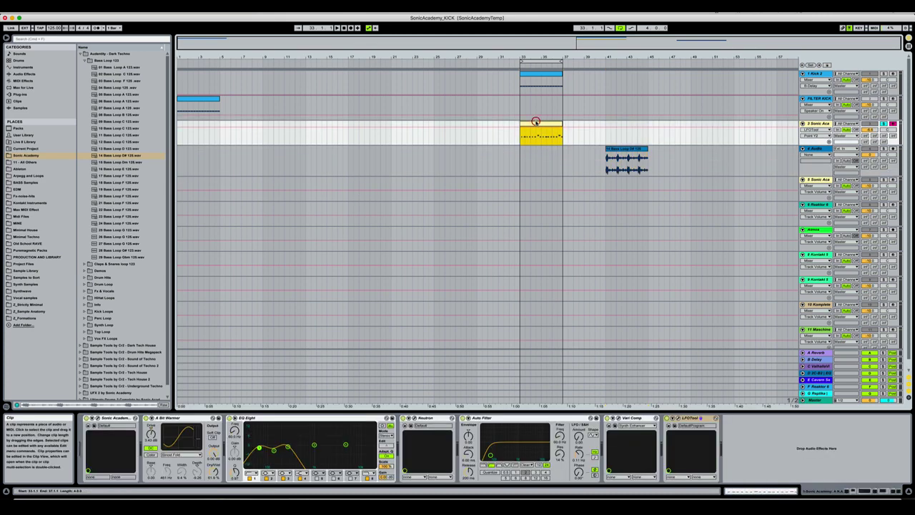
pyautogui.click(140, 61)
pyautogui.click(139, 61)
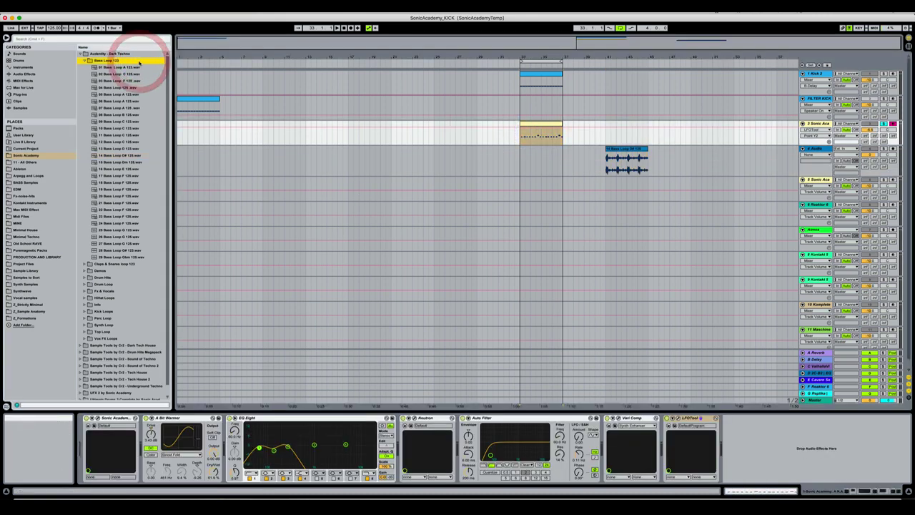
pyautogui.press('Left')
pyautogui.press('Left')
pyautogui.press('Left')
pyautogui.press('Down')
pyautogui.press('Right')
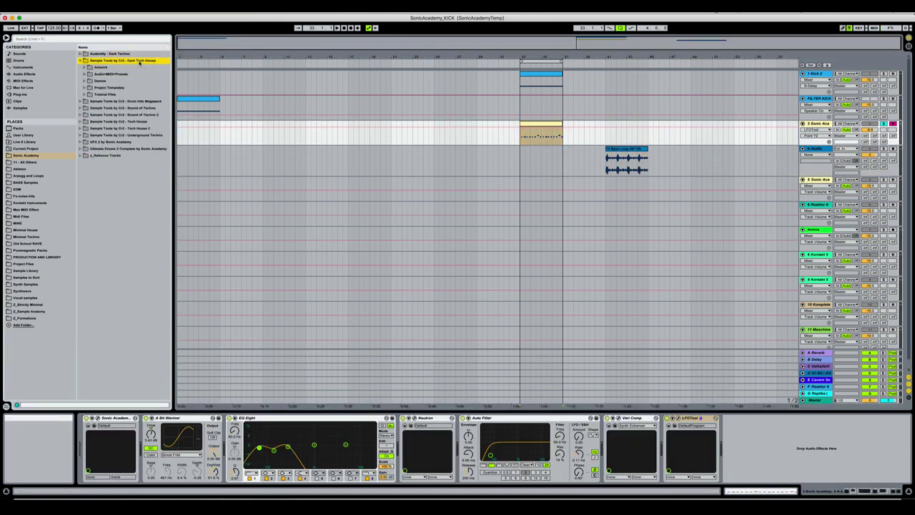
pyautogui.press('Down')
pyautogui.press('Down')
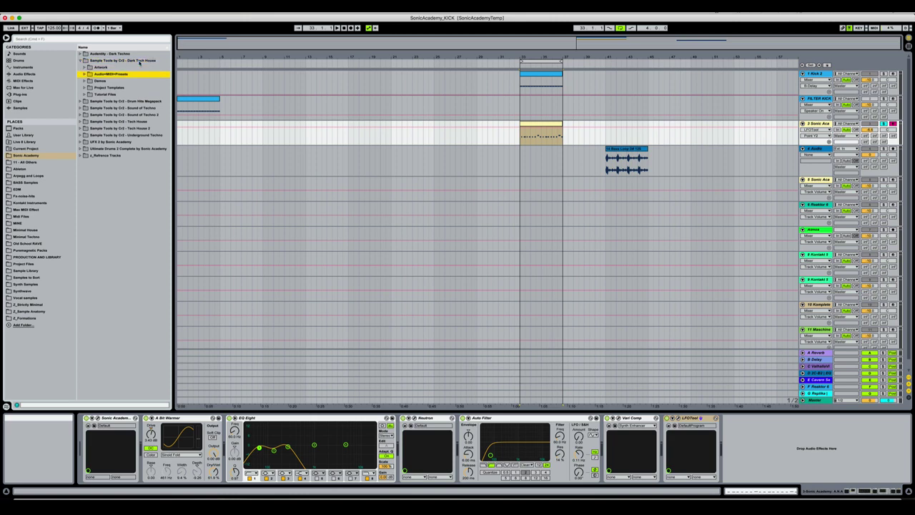
pyautogui.press('Right')
pyautogui.press('Down')
pyautogui.press('Down')
pyautogui.press('Right')
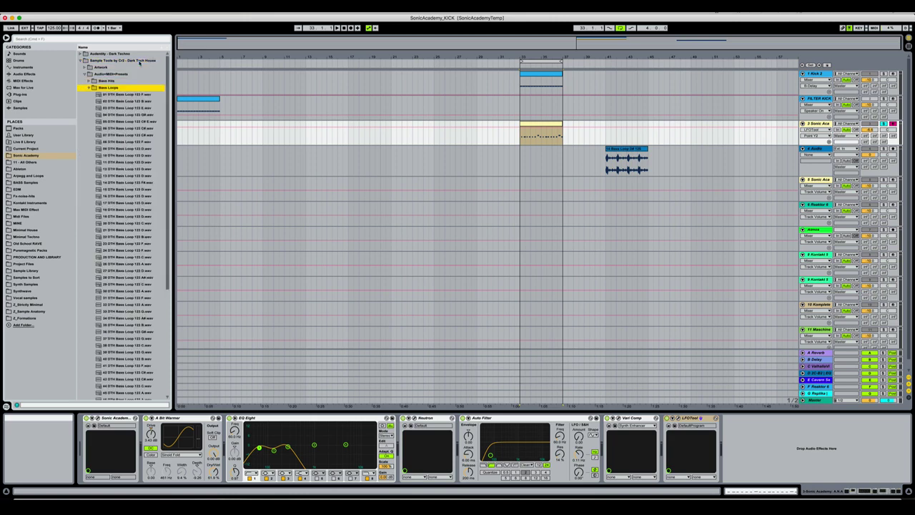
# - Preview 09 DTH Bass Loop and set the global quantization to 1/2
pyautogui.click(154, 149)
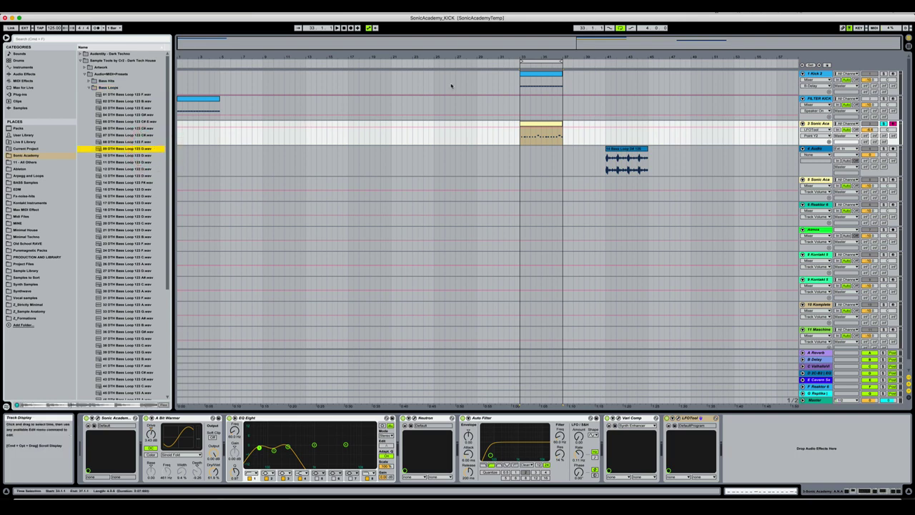
pyautogui.click(539, 124)
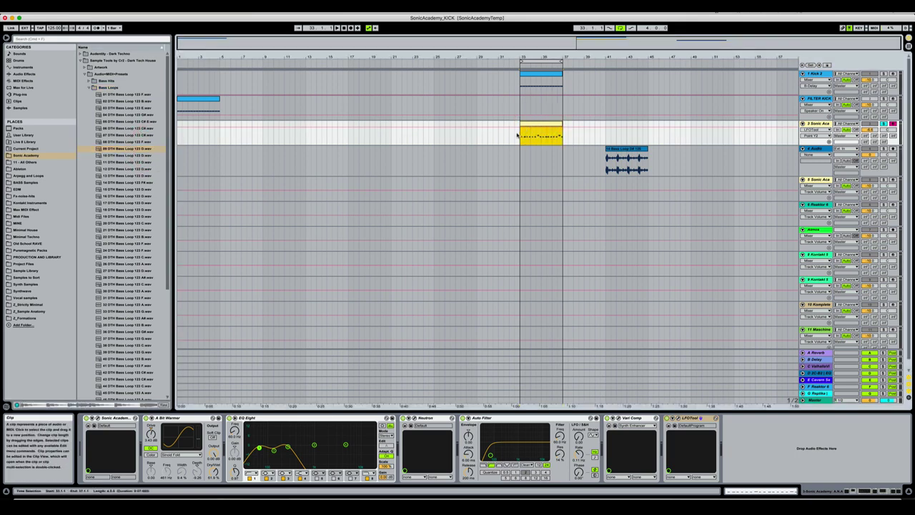
pyautogui.click(511, 139)
pyautogui.click(113, 28)
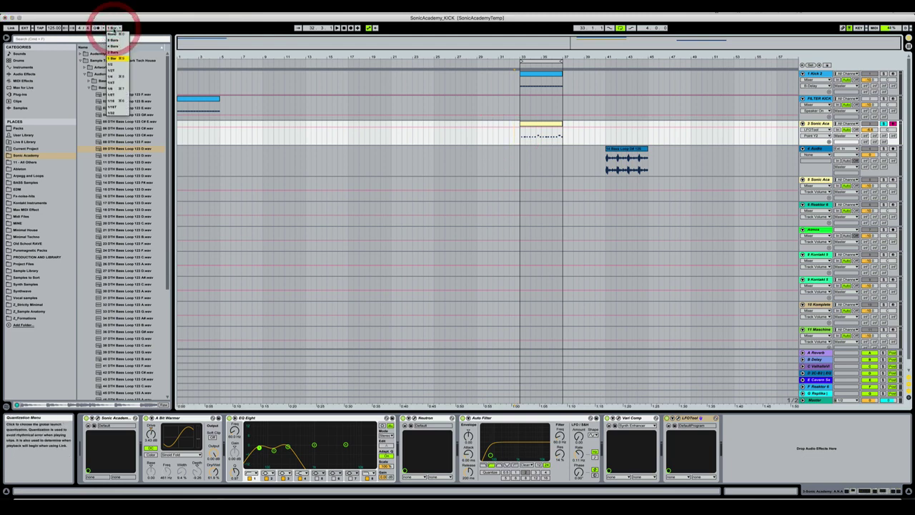
pyautogui.click(120, 64)
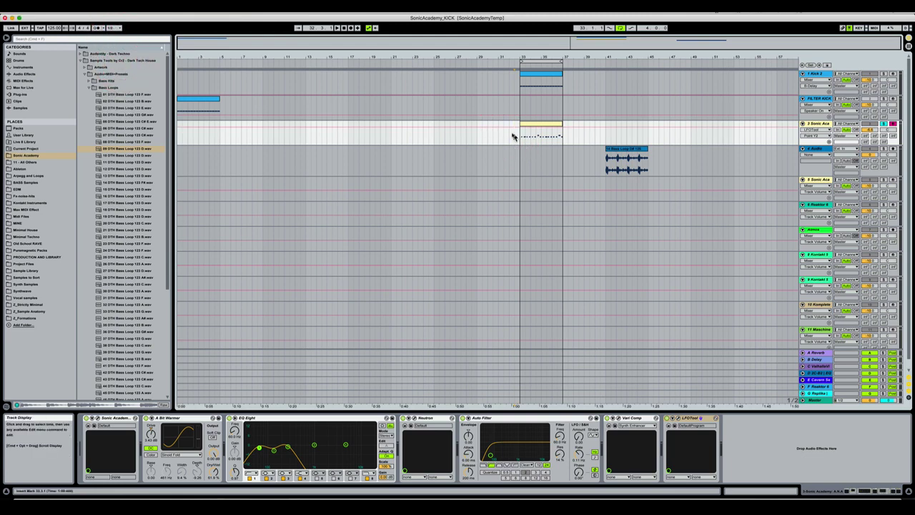
# - Audition DTH bass loops 09, 10 and 11 over the playing bassline, and place loop 11 on the audio track at bar 49
pyautogui.click(510, 135)
pyautogui.press('space')
pyautogui.click(144, 149)
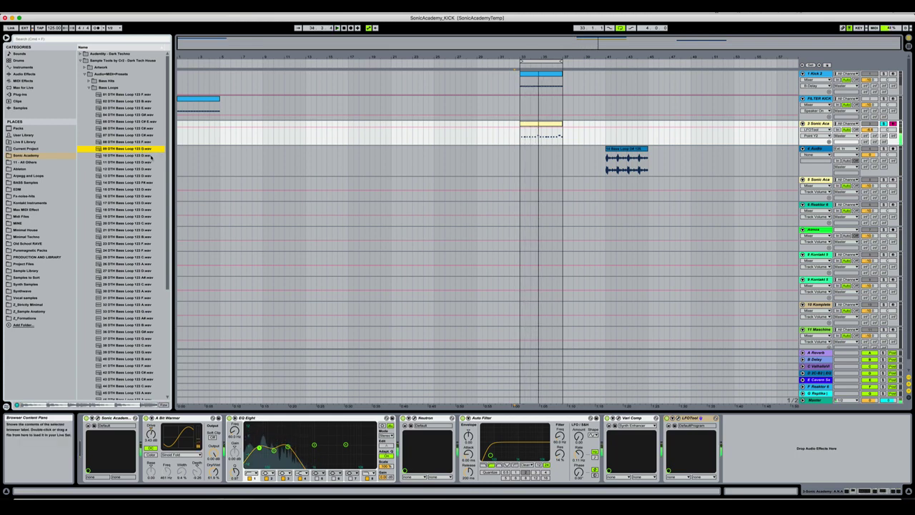
pyautogui.click(149, 156)
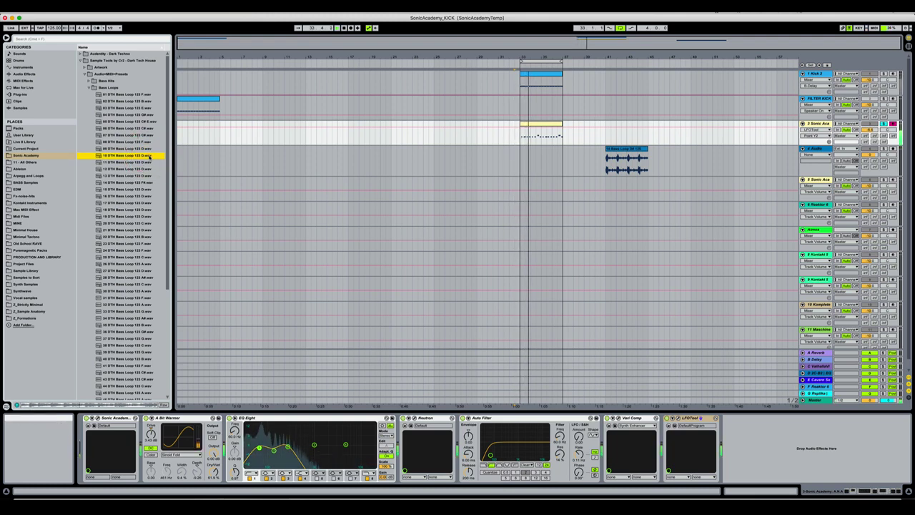
pyautogui.click(147, 163)
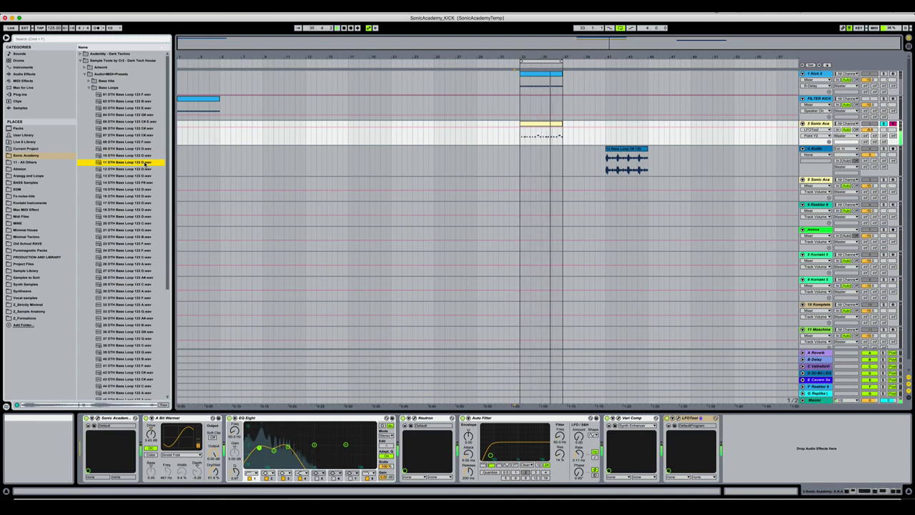
pyautogui.moveTo(140, 164); pyautogui.dragTo(696, 170)
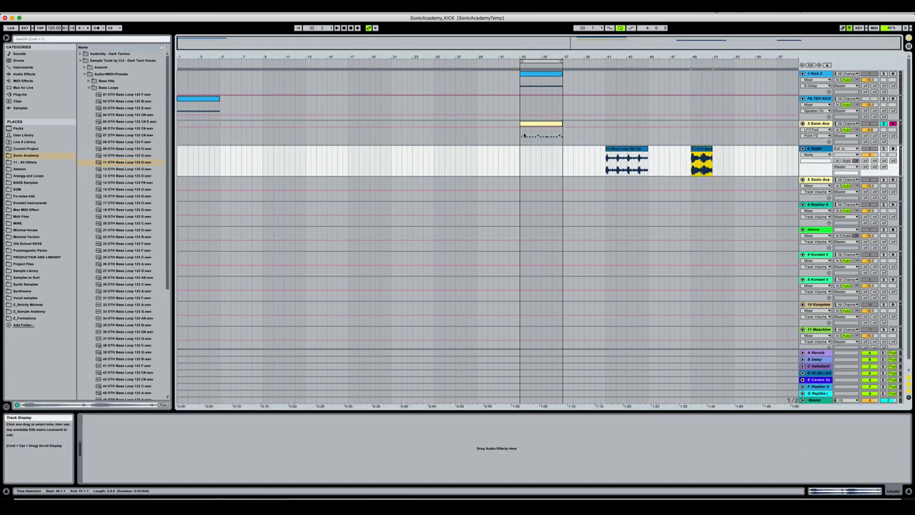
# - Audition 12 DTH Bass Loop against the bassline and place it on the audio track at bar 33, filling the four-bar loop
pyautogui.click(531, 131)
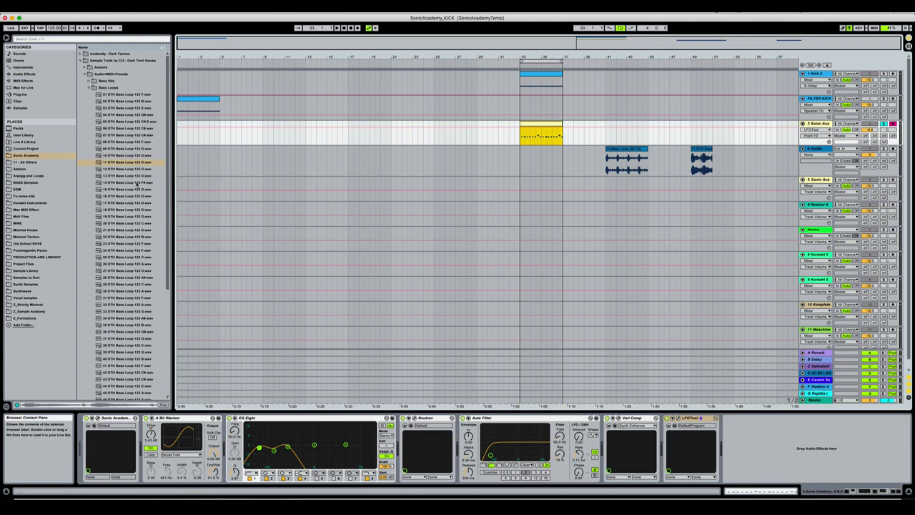
pyautogui.click(516, 136)
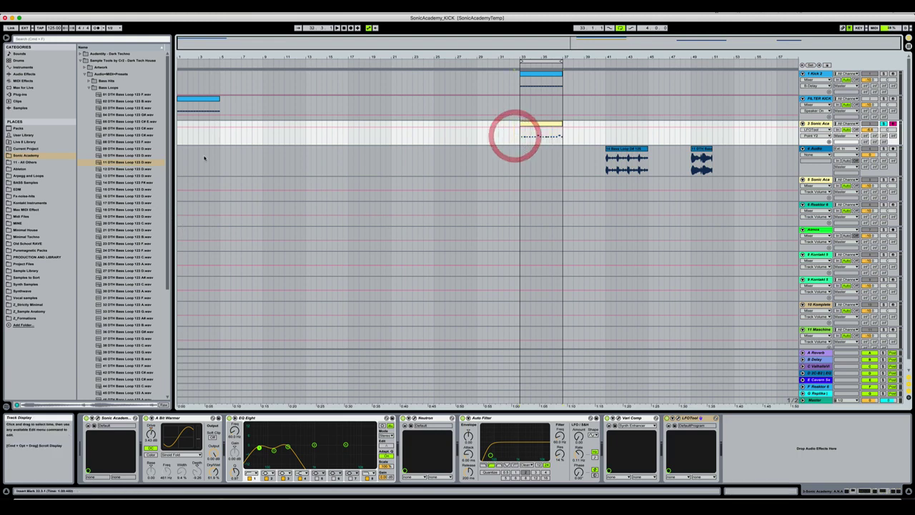
pyautogui.click(128, 169)
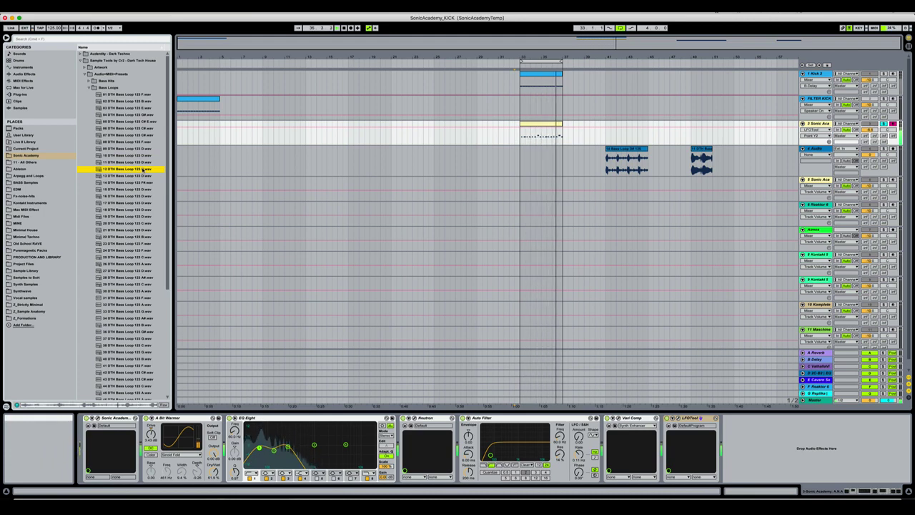
pyautogui.press('space')
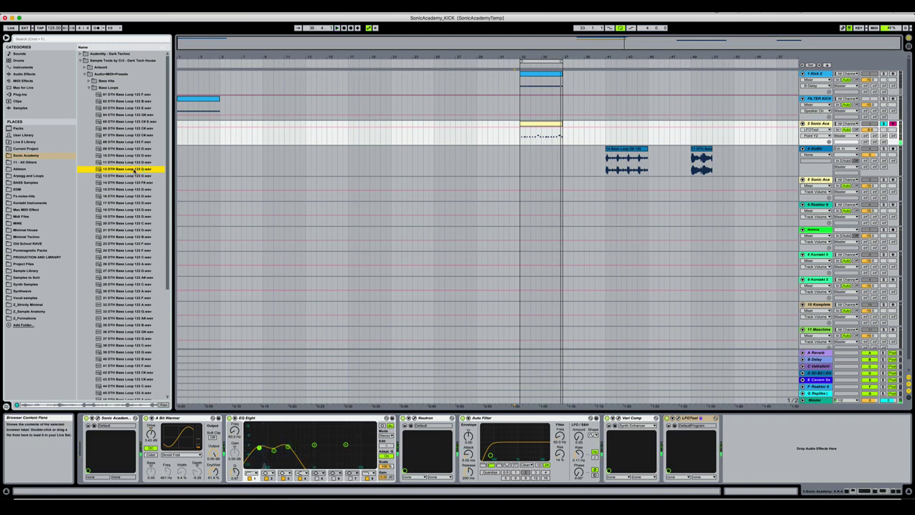
pyautogui.moveTo(131, 169); pyautogui.dragTo(565, 147)
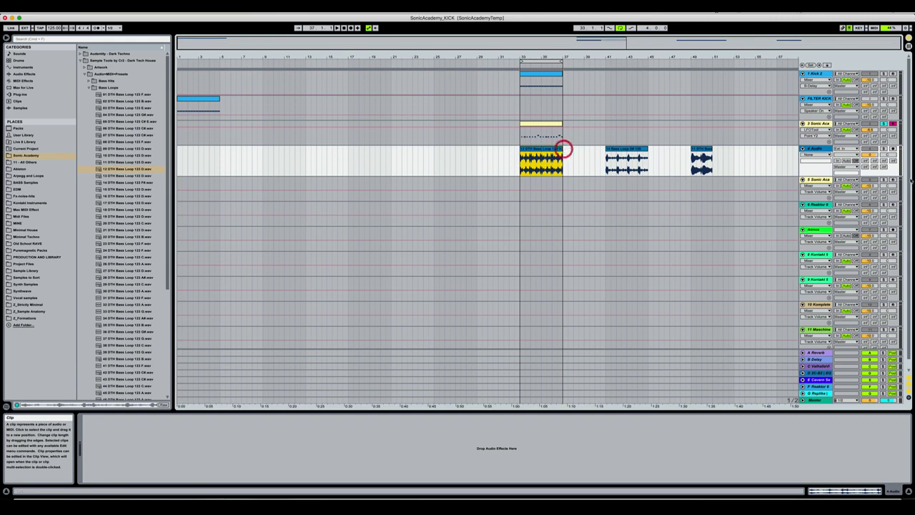
# - Lower the audio track's volume to -8.0 dB, solo it alongside the bass, and play both layers together
pyautogui.moveTo(871, 154); pyautogui.dragTo(871, 171)
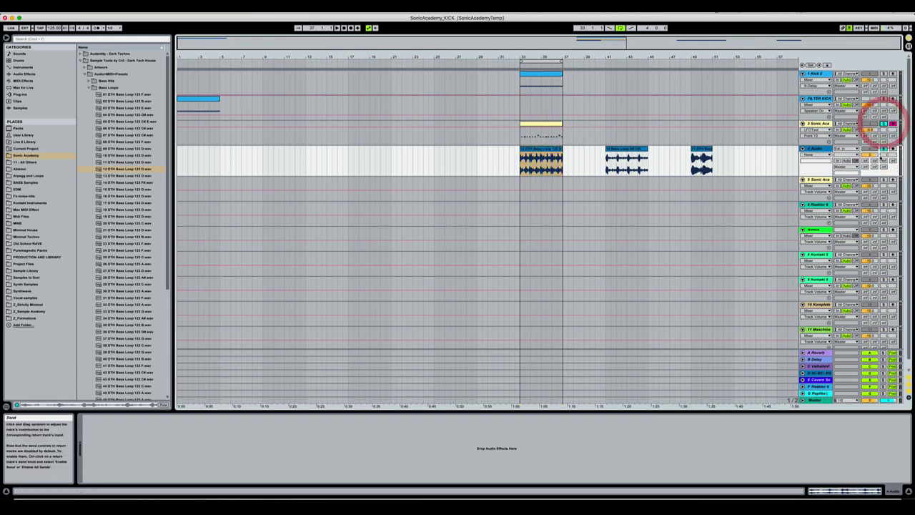
pyautogui.press('space')
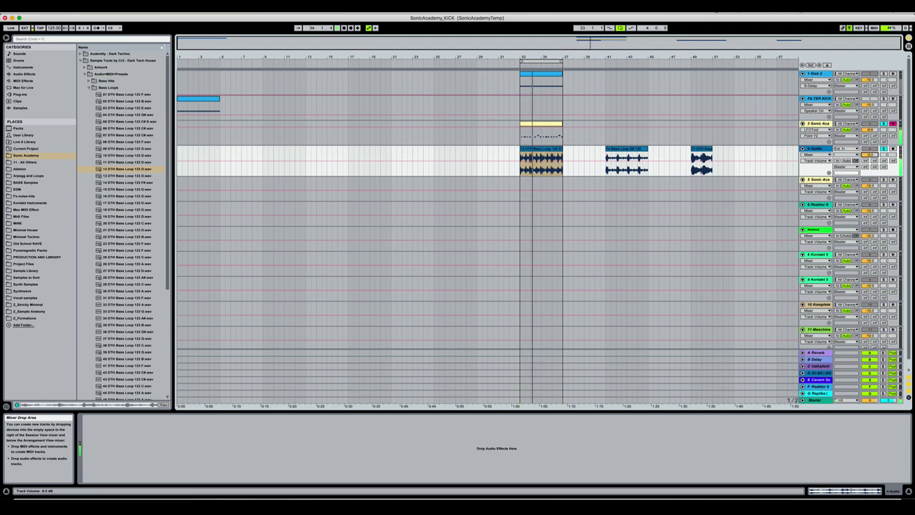
pyautogui.moveTo(555, 56); pyautogui.dragTo(555, 57)
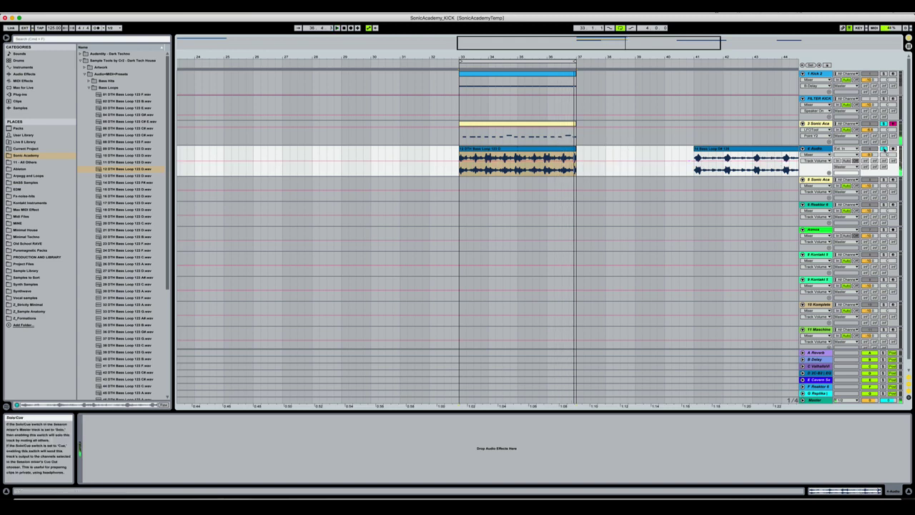
# - Solo only the sampled bass audio track and play the 12 DTH Bass Loop clip on its own from bar 33
pyautogui.click(884, 148)
pyautogui.click(819, 148)
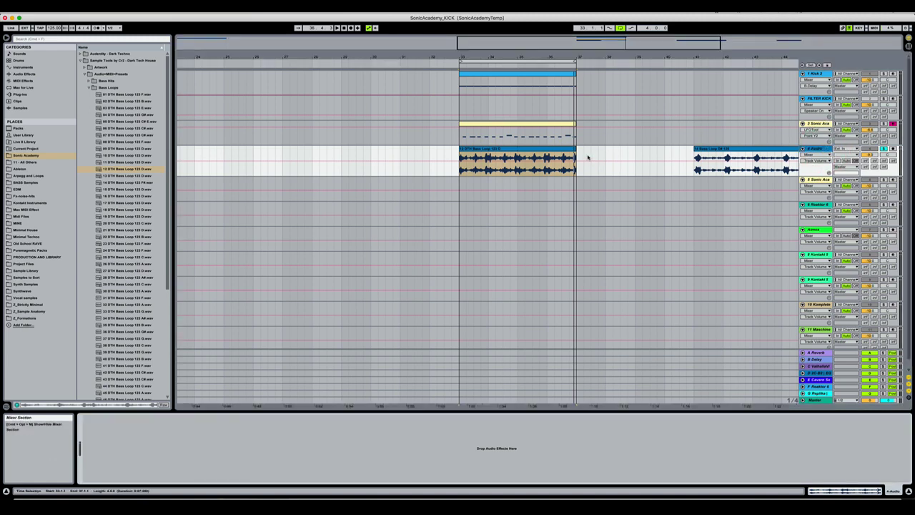
pyautogui.click(538, 149)
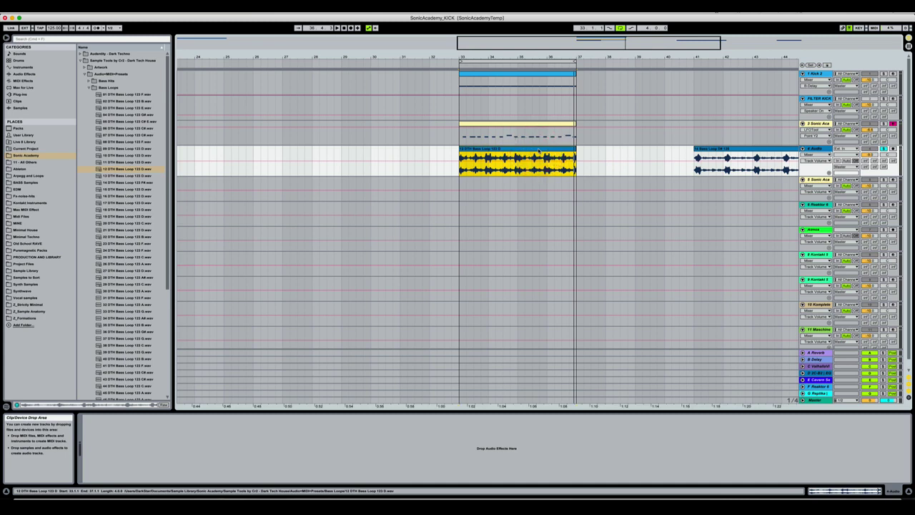
pyautogui.press('space')
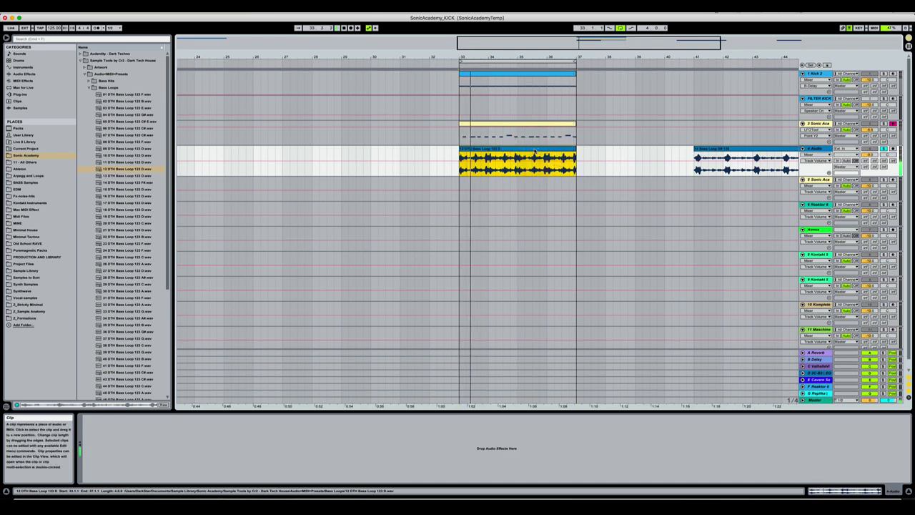
pyautogui.click(472, 172)
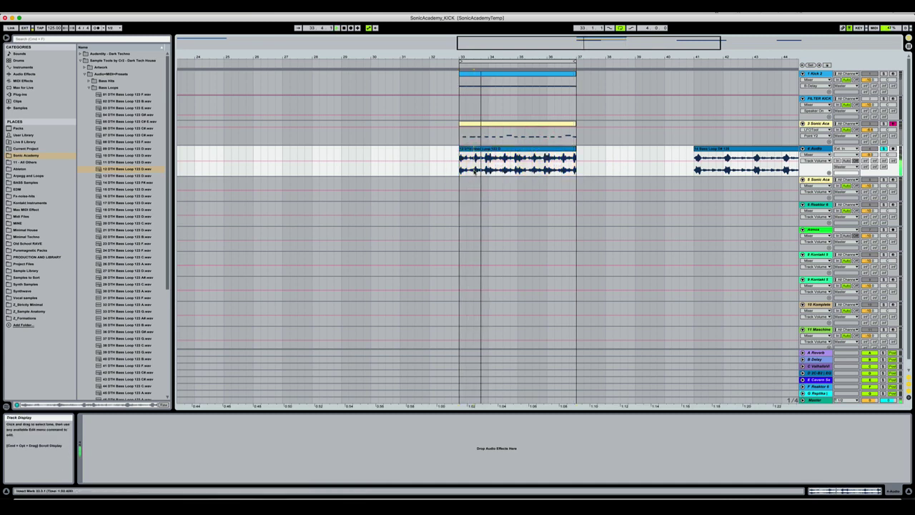
pyautogui.click(516, 148)
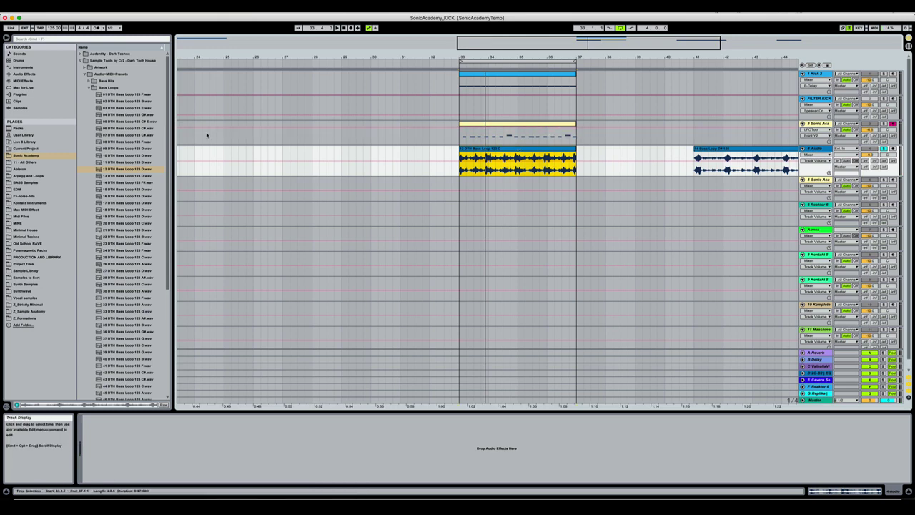
# - Add EQ Eight to the audio track with a low cut at about 129 Hz on band 1 and a high cut on band 8
pyautogui.click(89, 87)
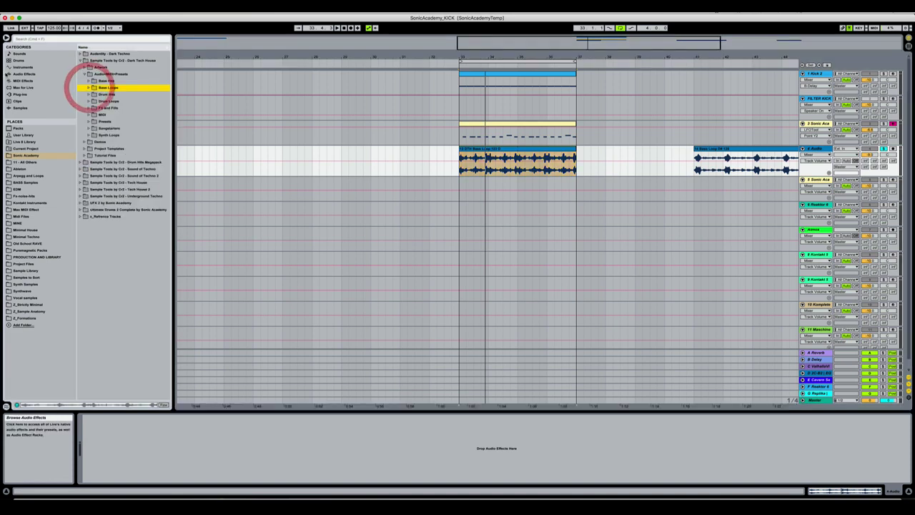
pyautogui.click(24, 73)
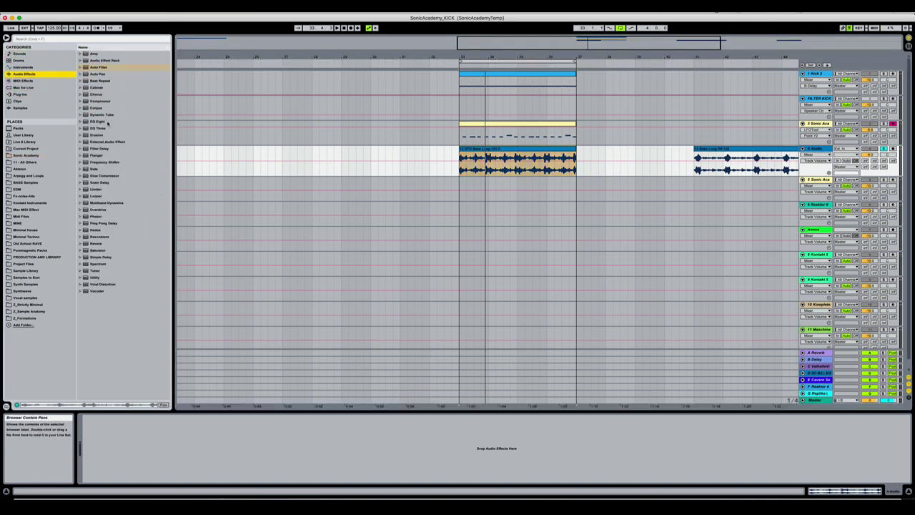
pyautogui.doubleClick(107, 123)
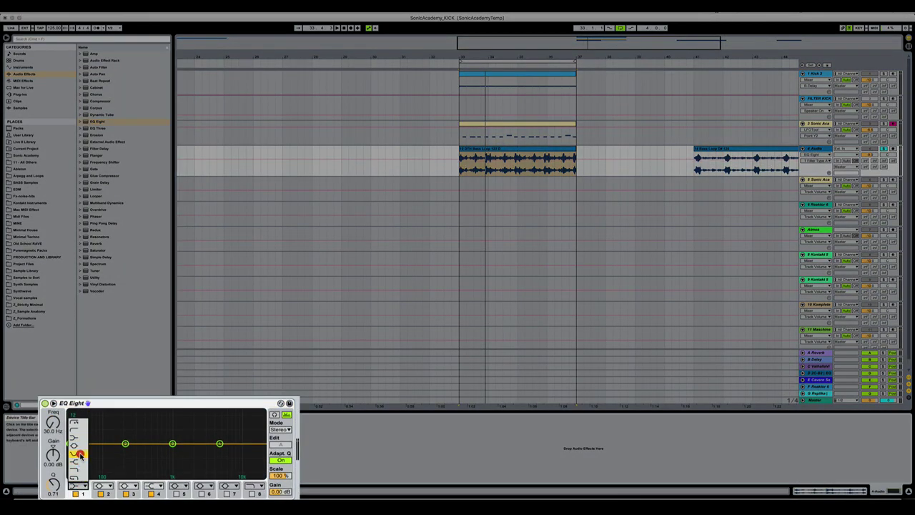
pyautogui.moveTo(69, 452); pyautogui.dragTo(115, 452)
pyautogui.moveTo(118, 456); pyautogui.dragTo(112, 451)
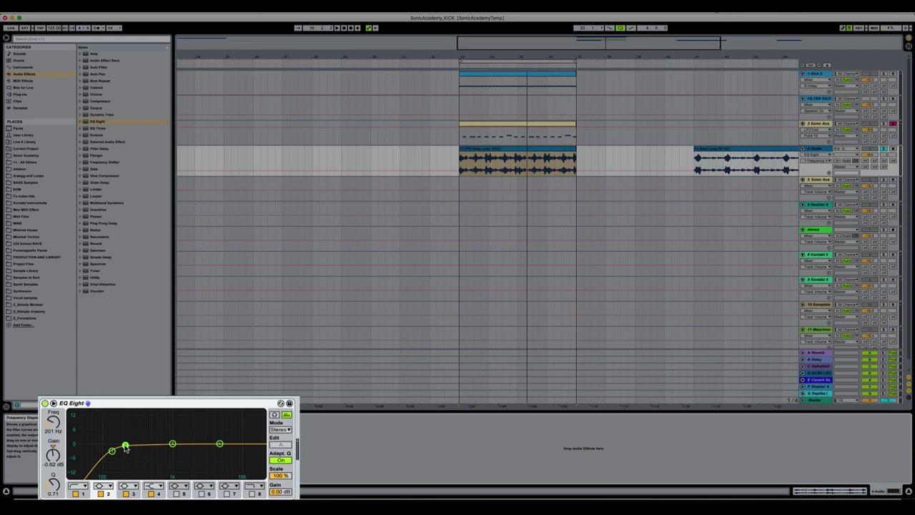
pyautogui.press('space')
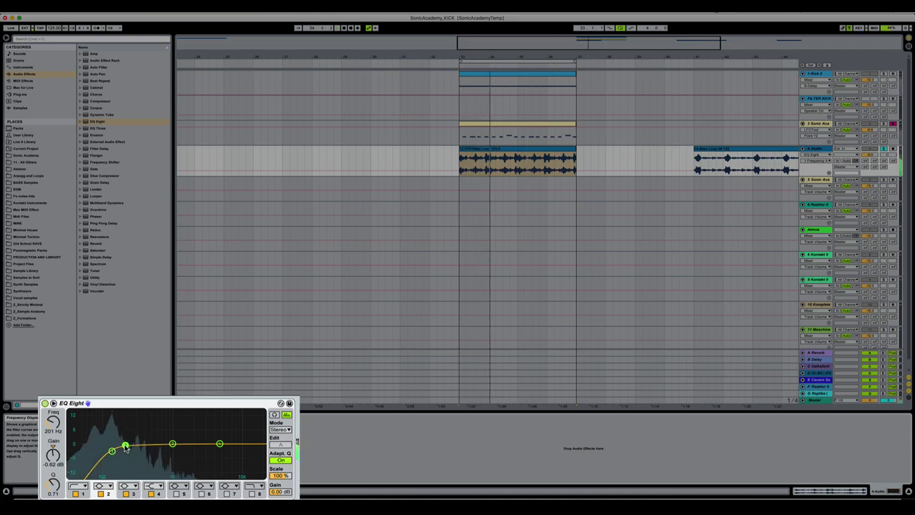
pyautogui.moveTo(125, 448); pyautogui.dragTo(127, 446)
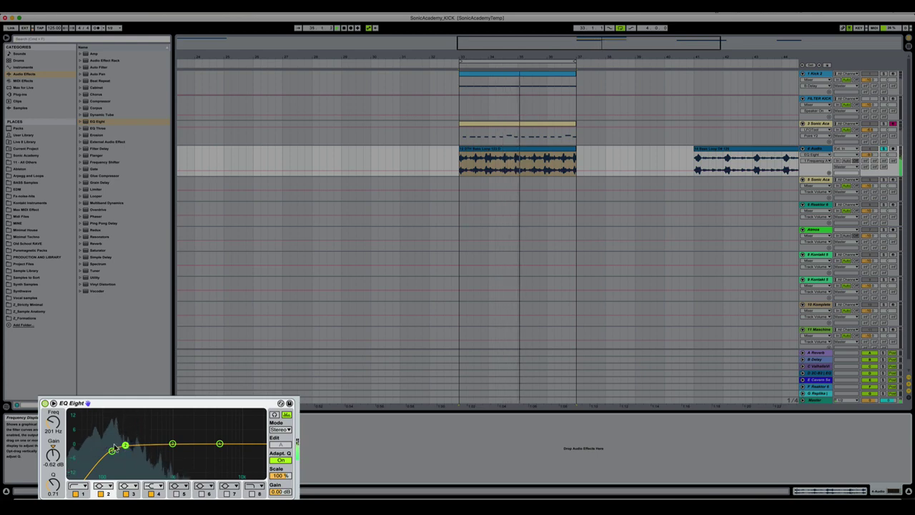
pyautogui.click(112, 451)
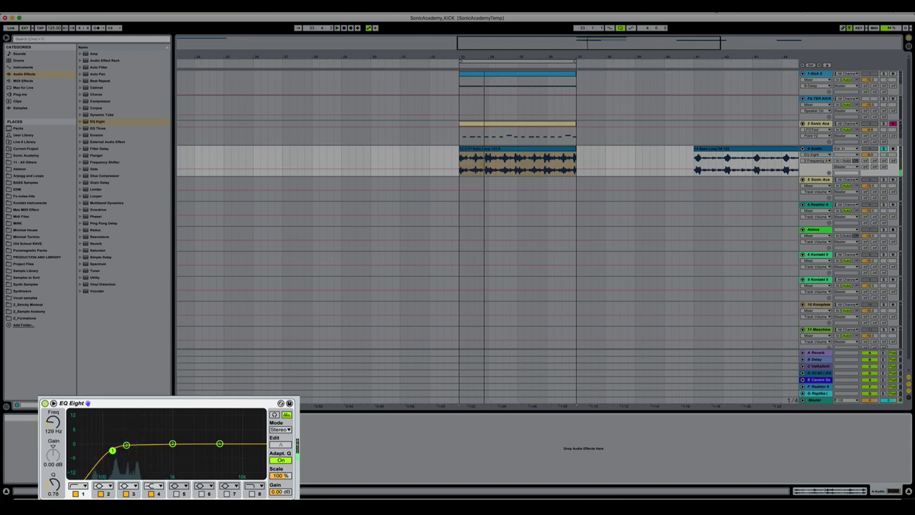
pyautogui.click(251, 493)
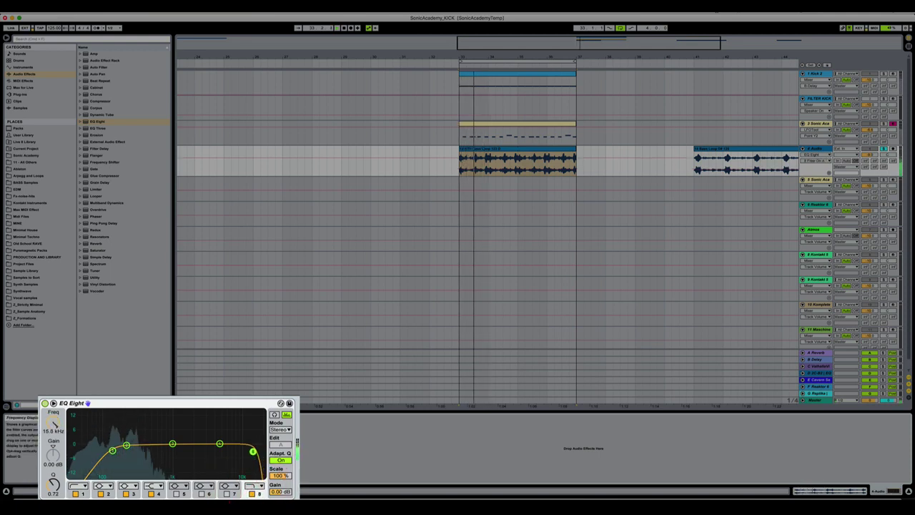
pyautogui.moveTo(245, 452)
pyautogui.mouseDown()
pyautogui.moveTo(161, 450)
pyautogui.moveTo(260, 454)
pyautogui.mouseUp()
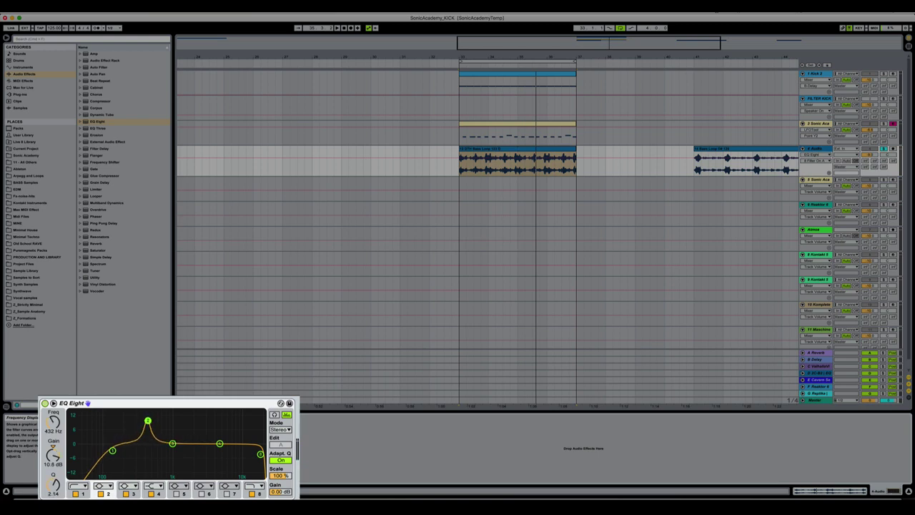
# - Boost EQ Eight band 2 by about 6.6 dB at 311 Hz with Q 2.70, dip band 3 near 241 Hz, and solo the synth bass alongside
pyautogui.moveTo(147, 423); pyautogui.dragTo(130, 451)
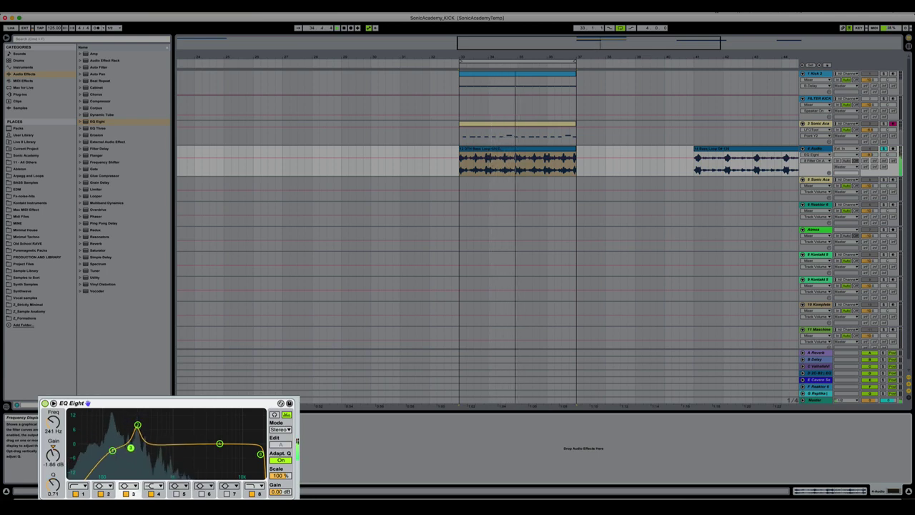
pyautogui.click(138, 426)
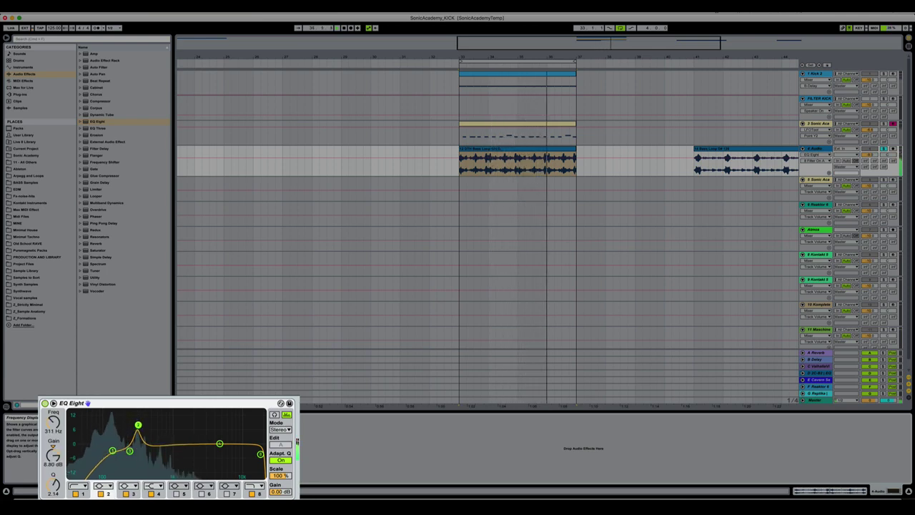
pyautogui.click(113, 451)
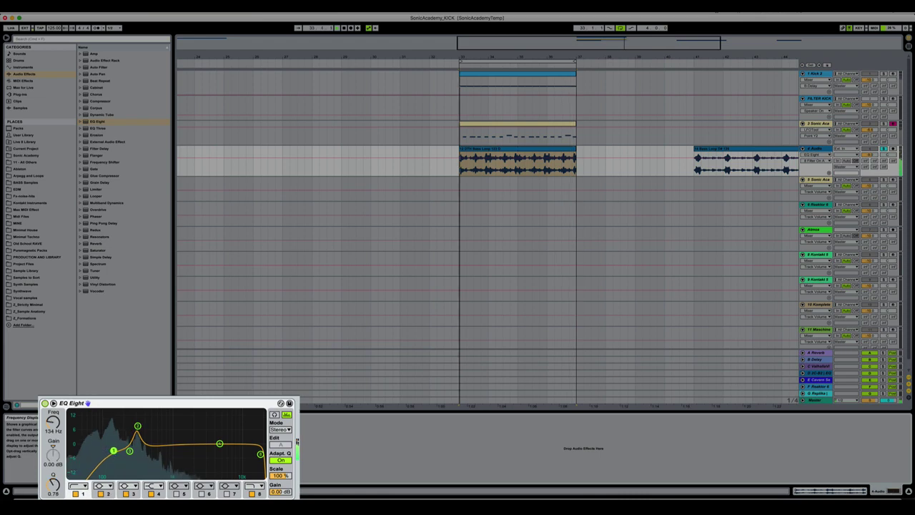
pyautogui.moveTo(115, 451); pyautogui.dragTo(138, 420)
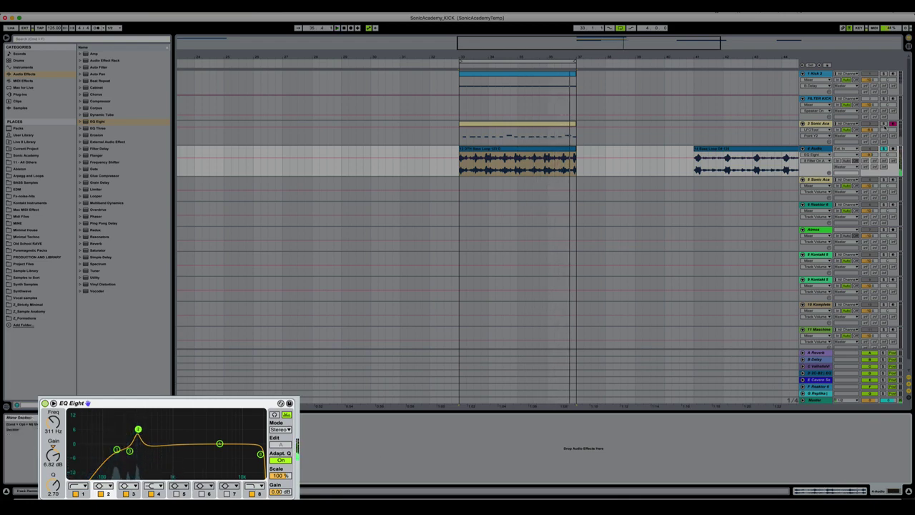
pyautogui.click(885, 123)
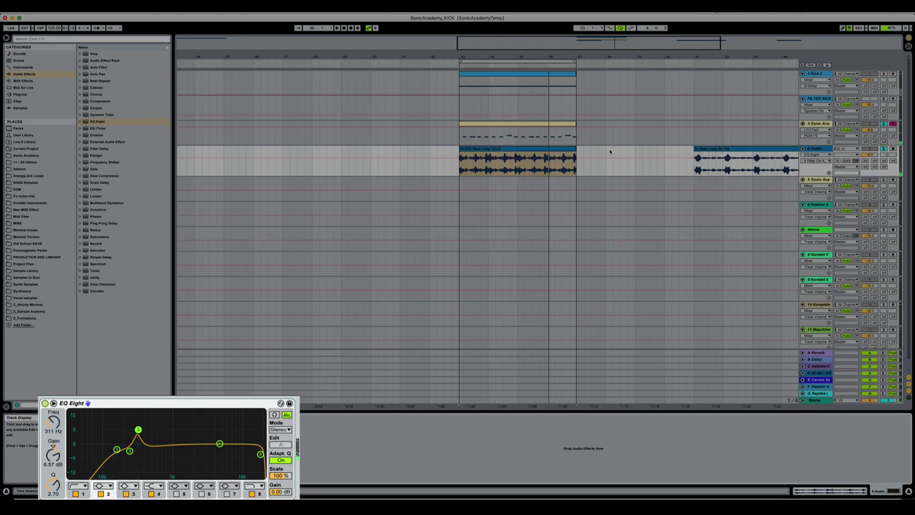
# - Insert the iZotope Neutron plug-in after EQ Eight on the audio track and run its Track Assistant on the playing loop
pyautogui.click(822, 144)
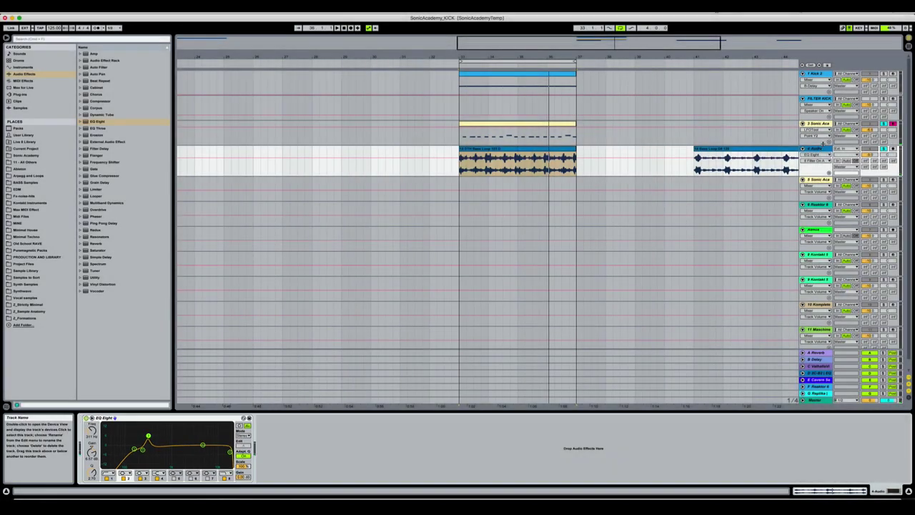
pyautogui.click(21, 94)
pyautogui.click(92, 94)
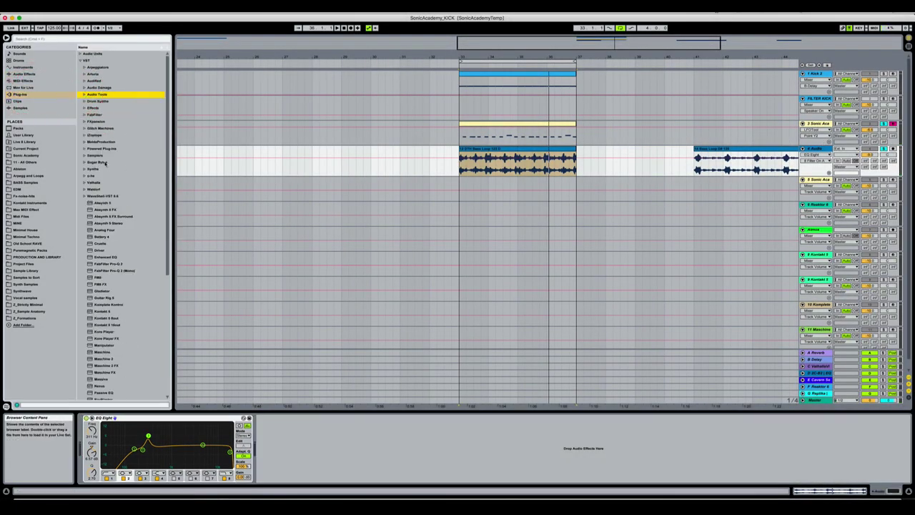
pyautogui.click(85, 135)
pyautogui.click(120, 271)
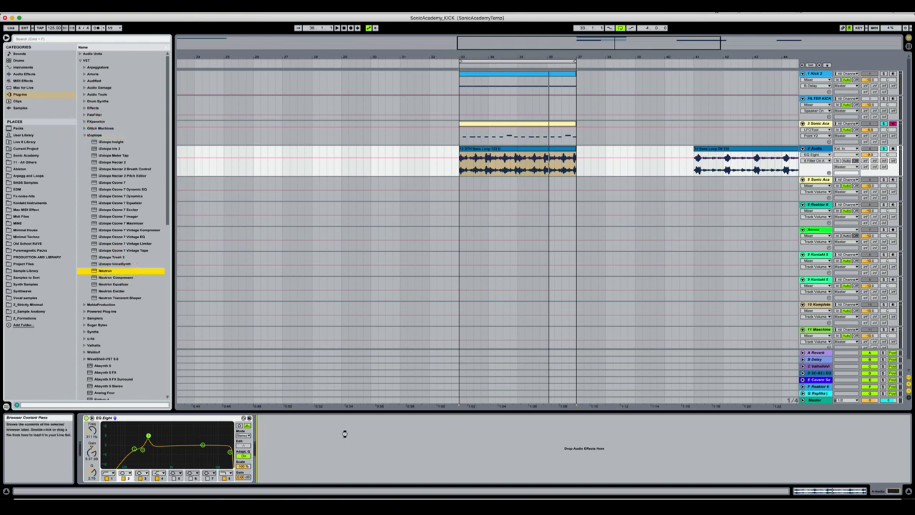
pyautogui.moveTo(344, 434); pyautogui.dragTo(344, 434)
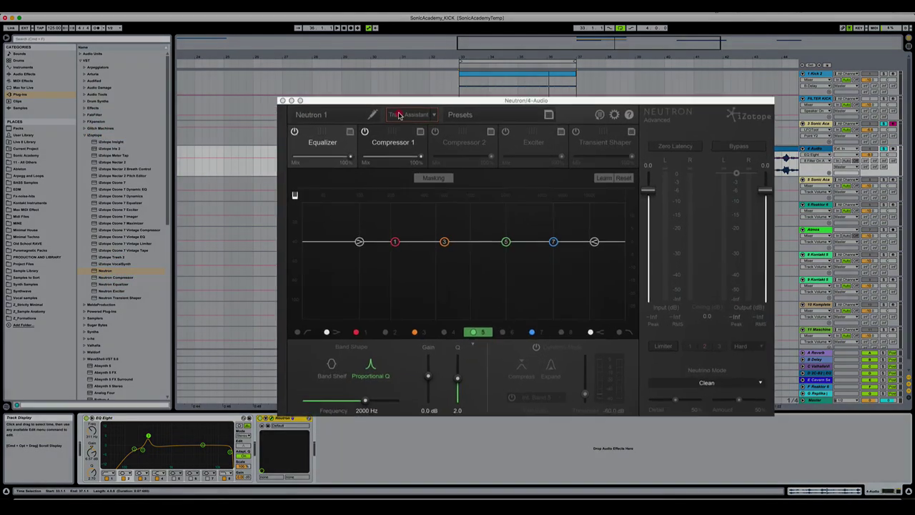
pyautogui.click(386, 101)
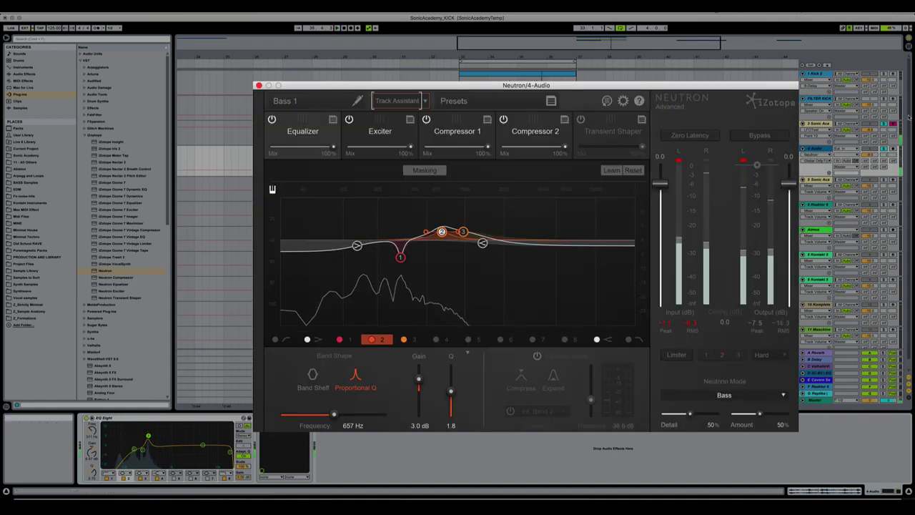
# - Enable a 12 dB high-pass in Neutron's equalizer, sweep it to 236 Hz and back to 24 Hz, then unsolo the tracks and close the plug-in window
pyautogui.click(879, 144)
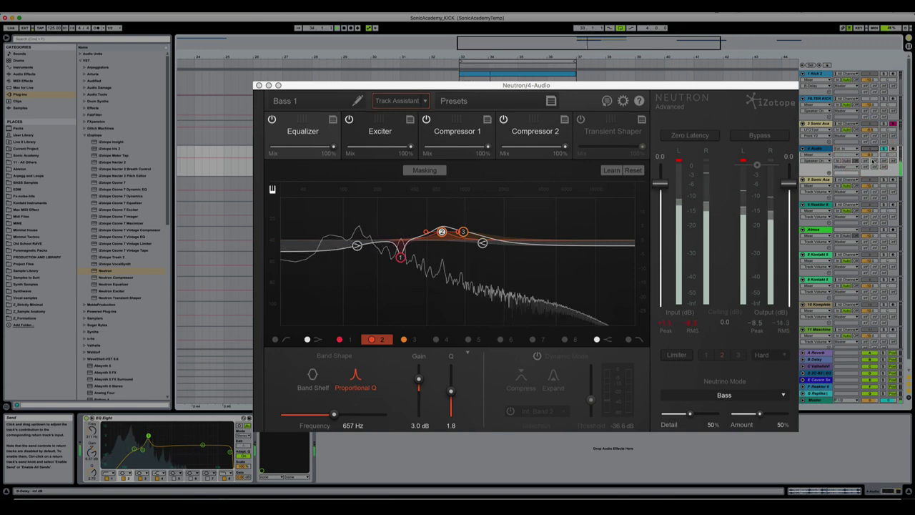
pyautogui.click(276, 340)
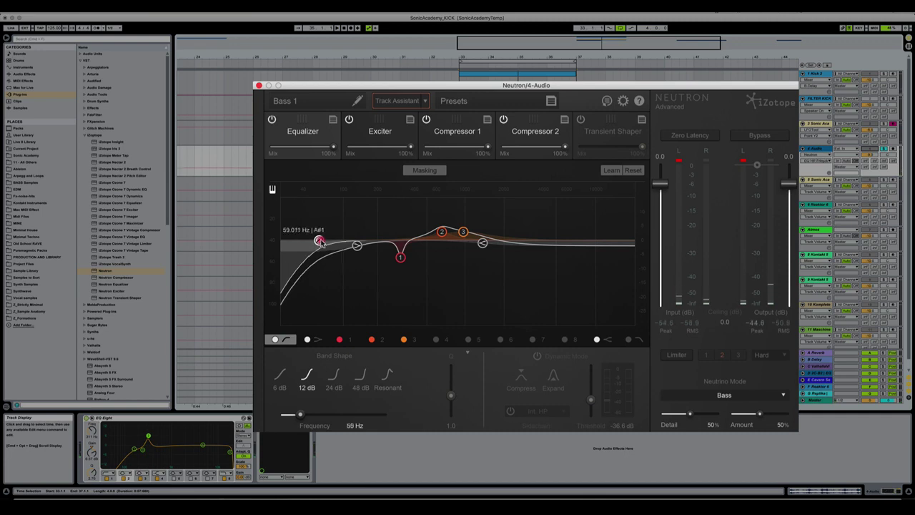
pyautogui.moveTo(320, 241); pyautogui.dragTo(376, 241)
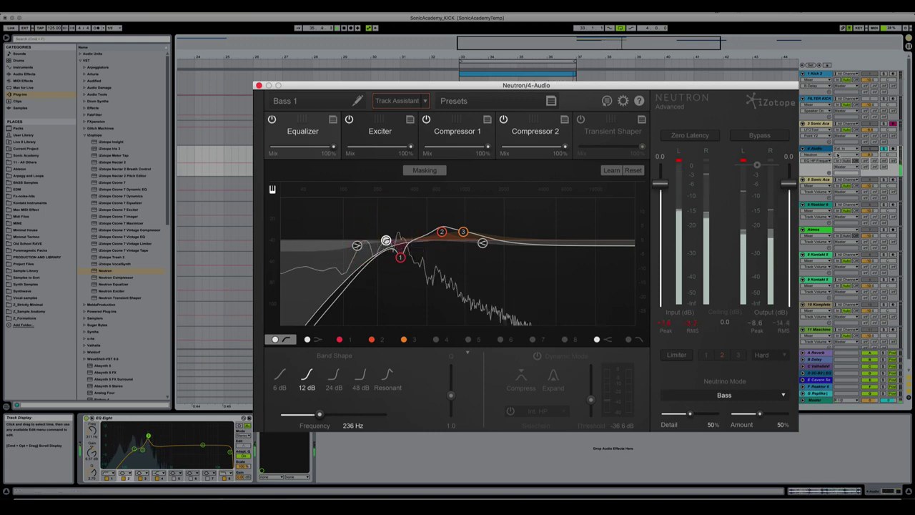
pyautogui.keyDown('super'); pyautogui.click(885, 123); pyautogui.keyUp('super')
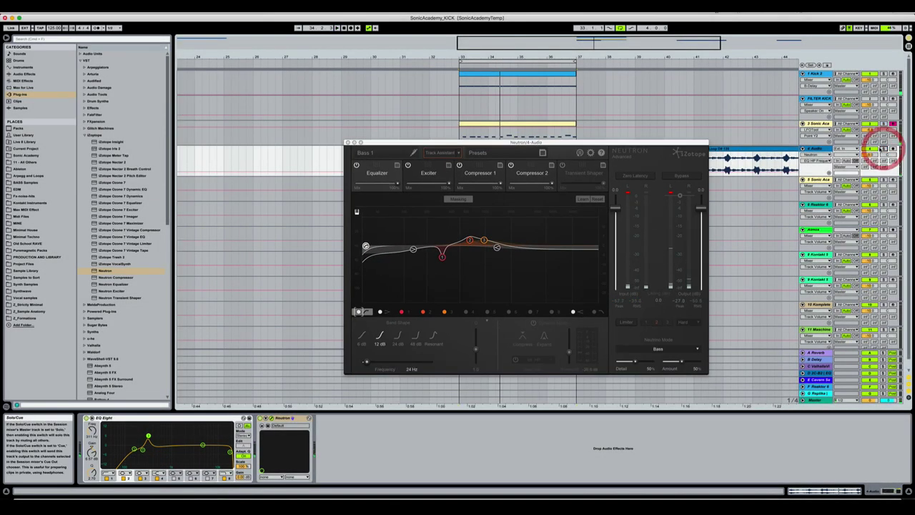
pyautogui.click(347, 142)
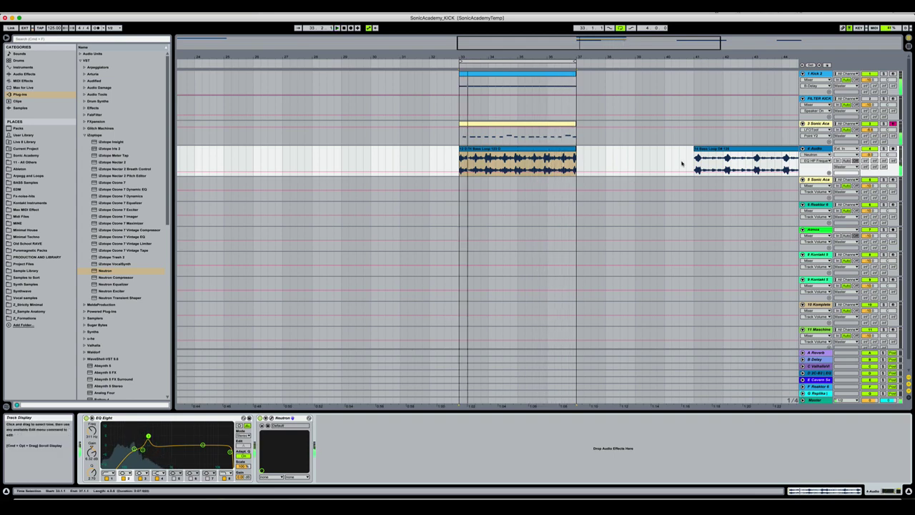
# - Replay the 12 DTH Bass Loop clip with its track soloed and add a short fade-in at the clip's start
pyautogui.click(480, 148)
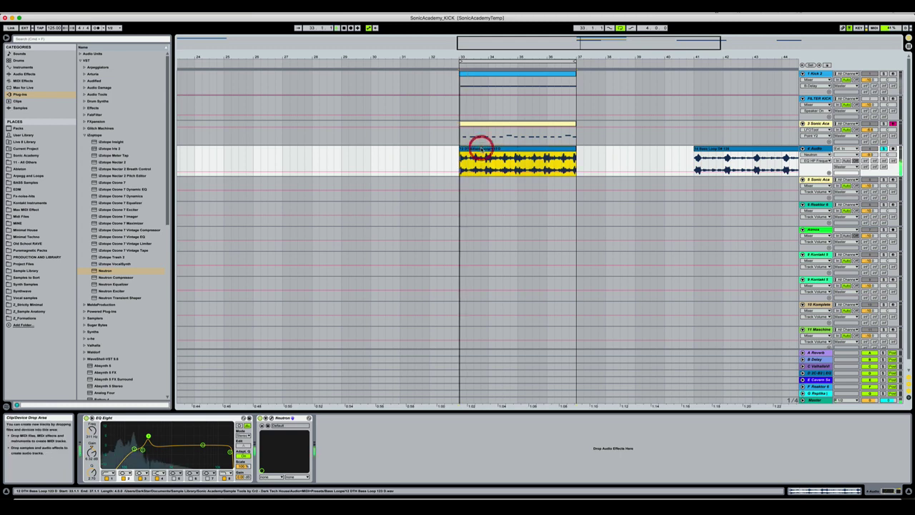
pyautogui.press('space')
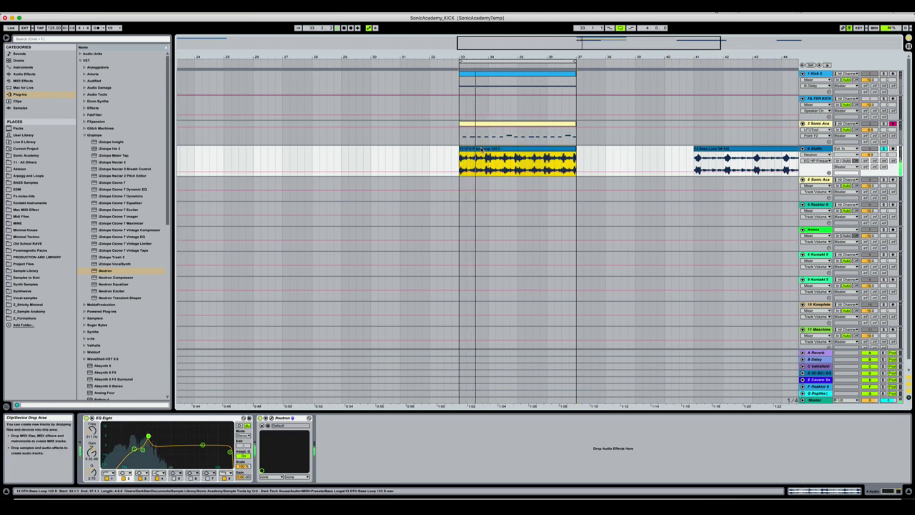
pyautogui.click(479, 149)
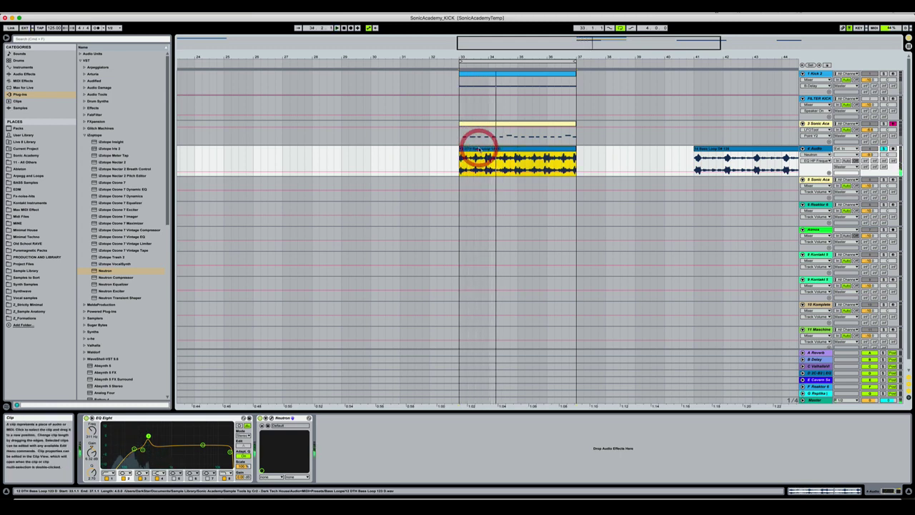
pyautogui.click(462, 153)
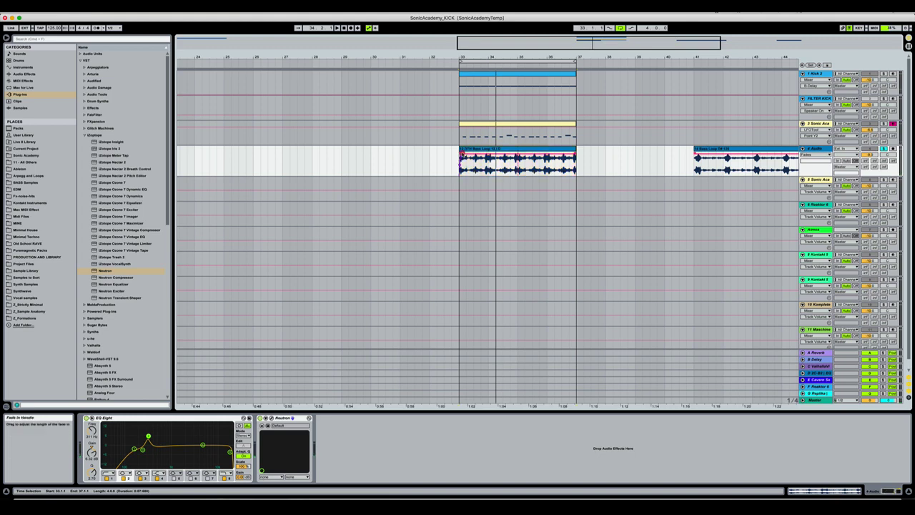
pyautogui.click(461, 154)
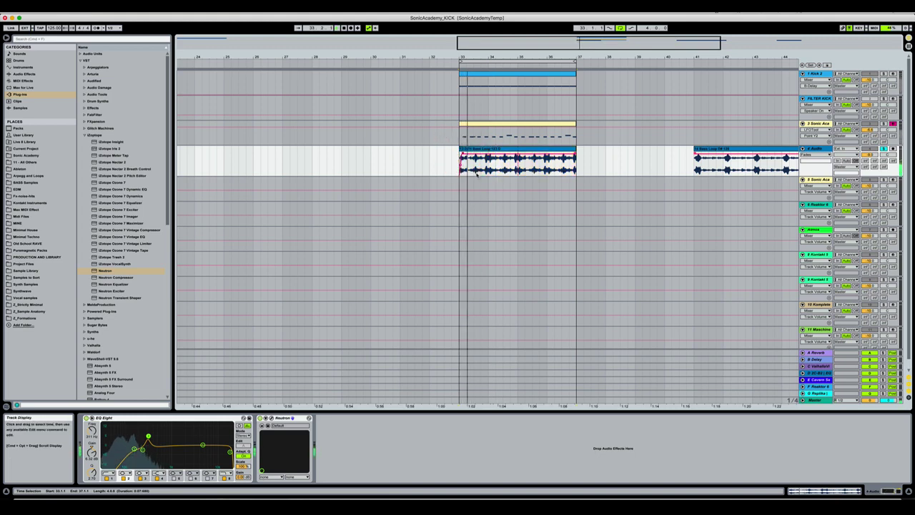
pyautogui.click(463, 153)
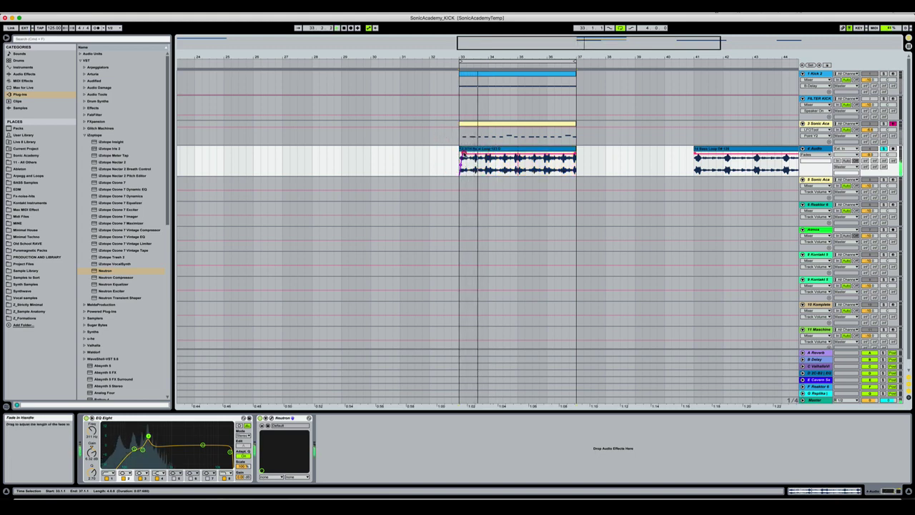
# - Split the bass loop clip on the audio track at the start of bar 34
pyautogui.click(487, 168)
pyautogui.scroll(5, 468, 169)
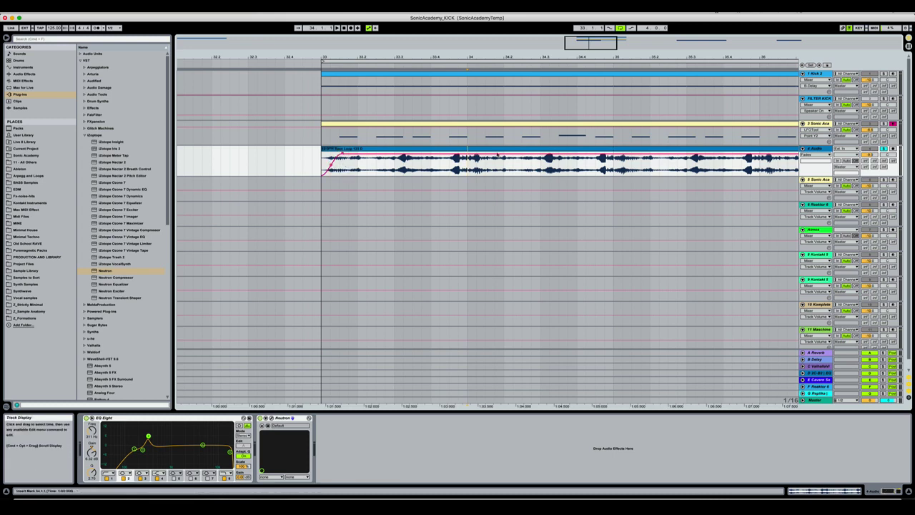
pyautogui.click(354, 149)
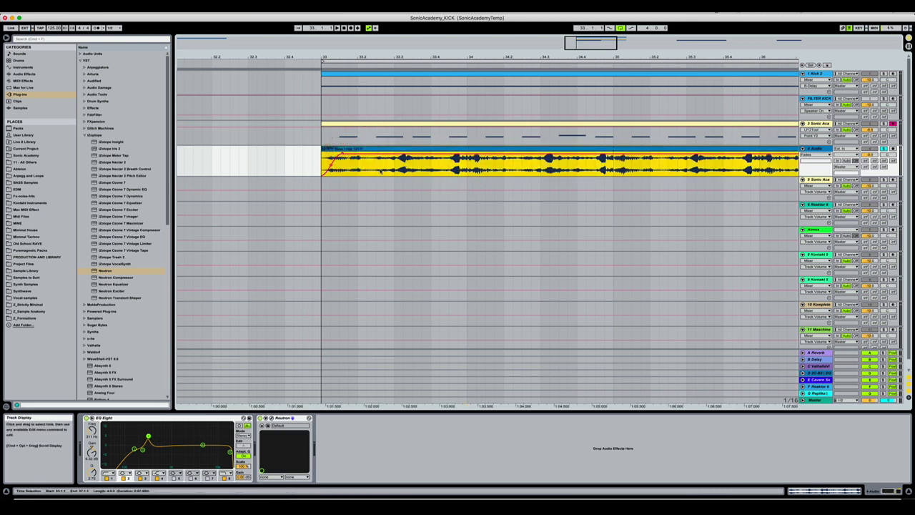
pyautogui.click(466, 162)
pyautogui.press('super+e')
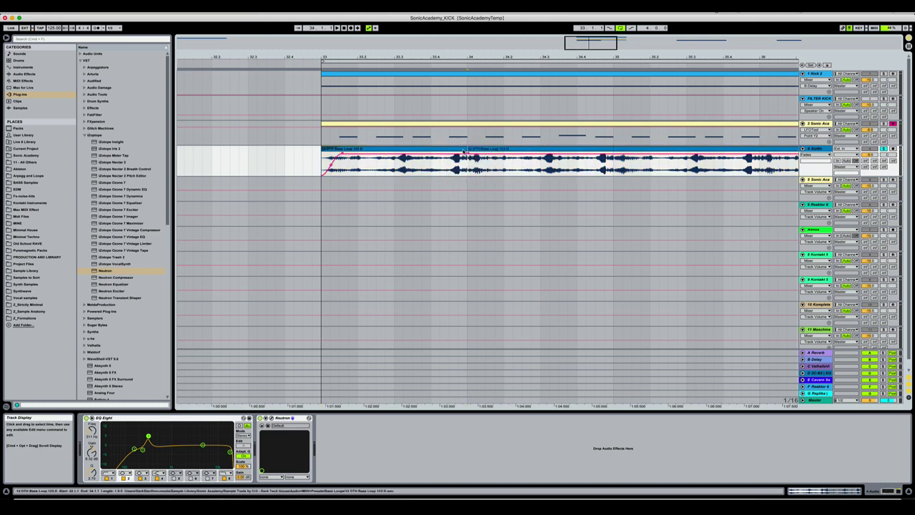
# - Fade out the first bar's clip and fade in the following clip around bar 34, reshaping both curves while the loop plays
pyautogui.click(435, 149)
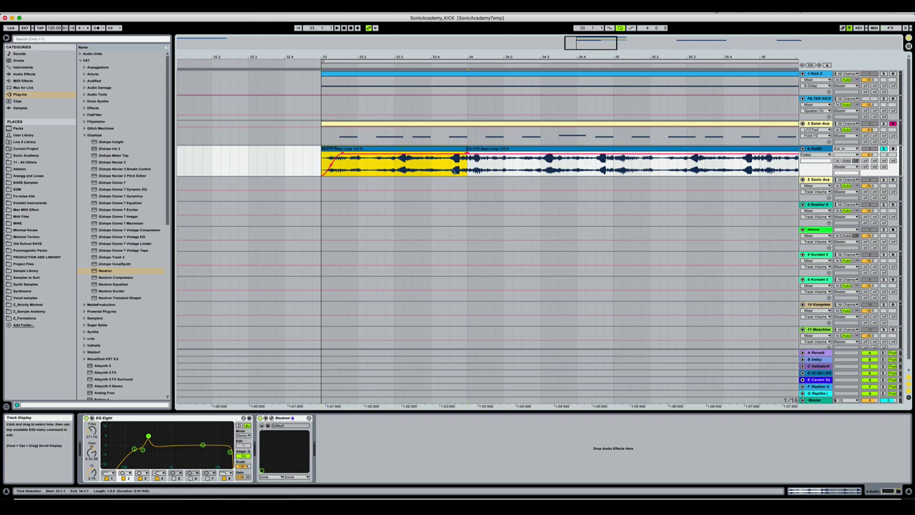
pyautogui.press('space')
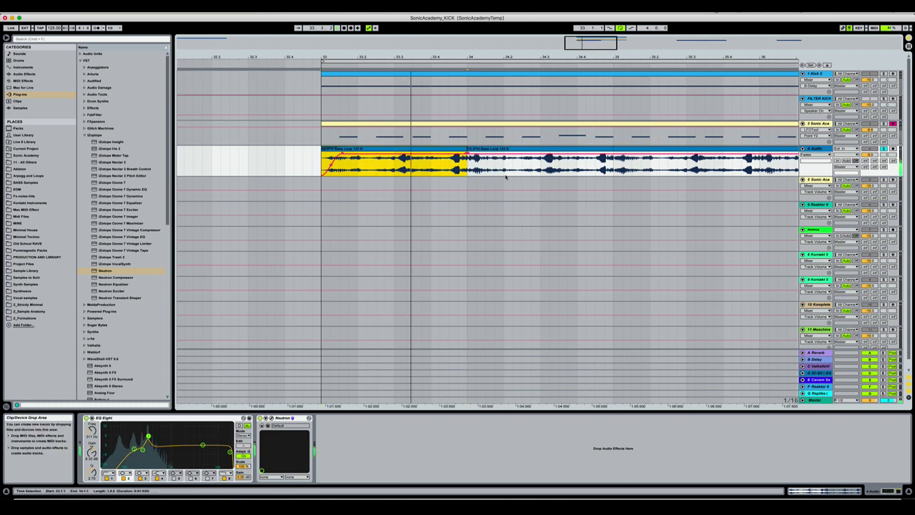
pyautogui.click(469, 153)
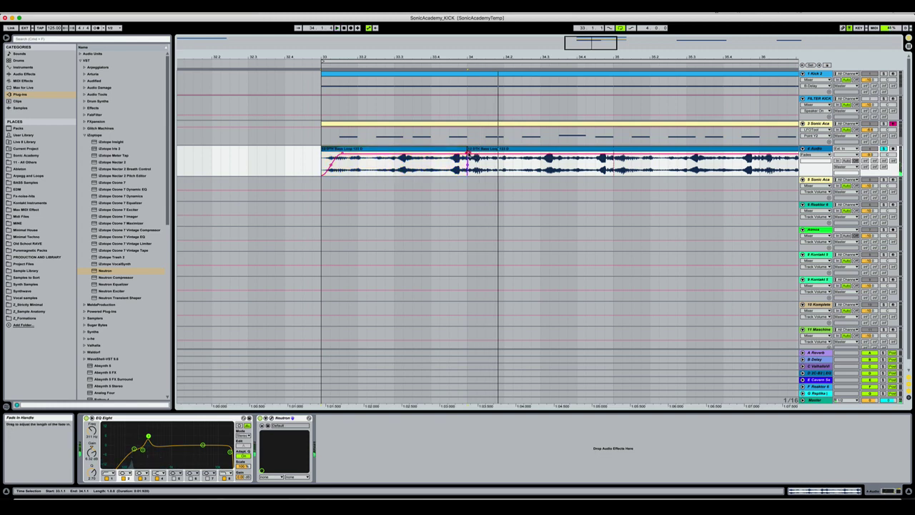
pyautogui.click(481, 153)
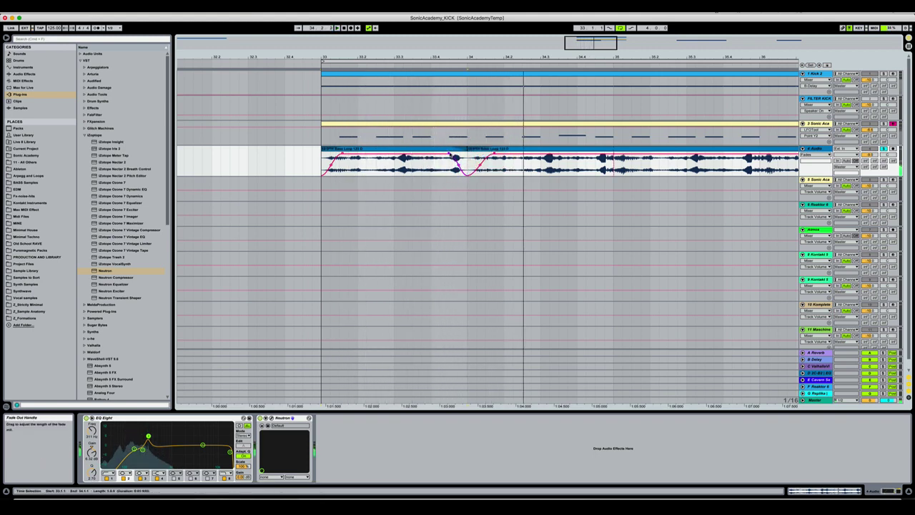
pyautogui.moveTo(455, 157); pyautogui.dragTo(467, 183)
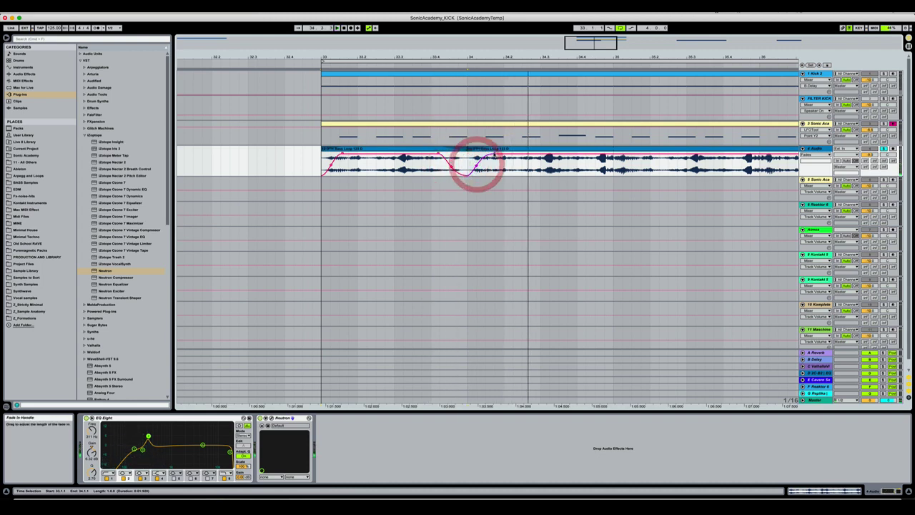
pyautogui.moveTo(493, 152); pyautogui.dragTo(448, 169)
pyautogui.click(486, 167)
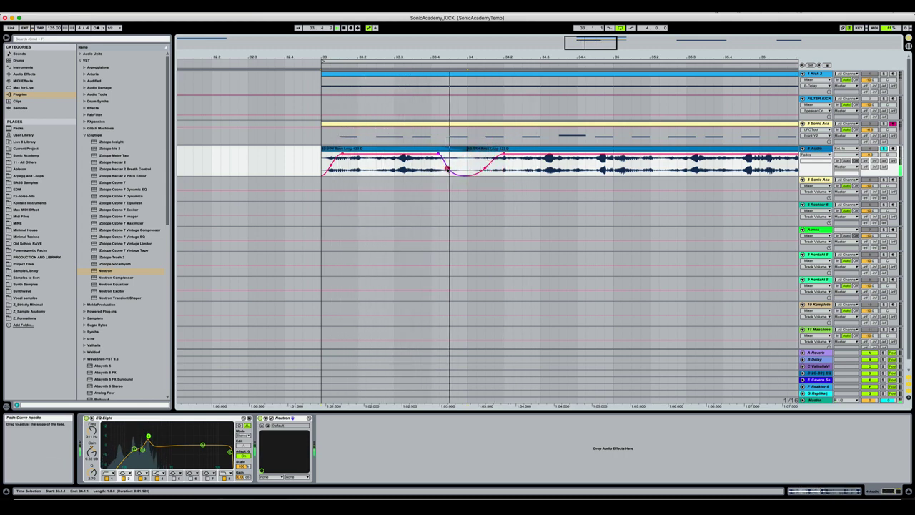
pyautogui.moveTo(447, 169); pyautogui.dragTo(472, 173)
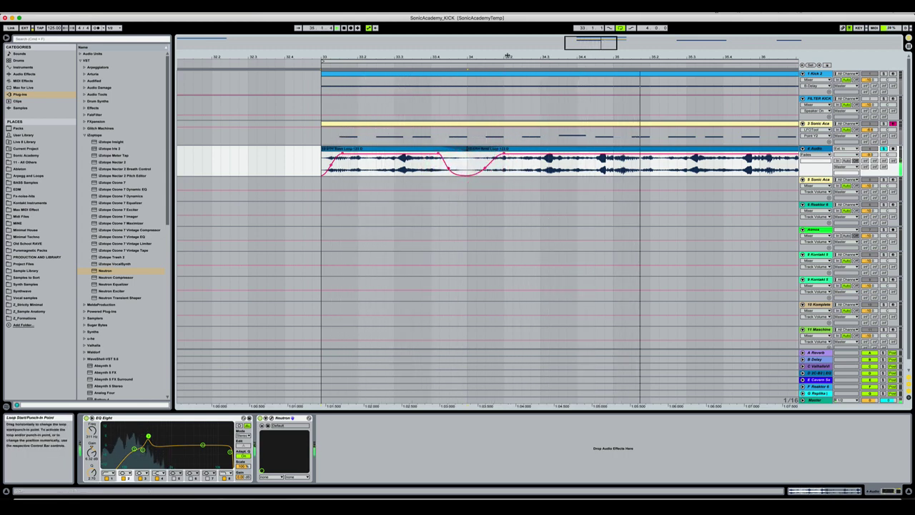
# - Trim the second clip to end at bar 35 with a fade-out, and duplicate the faded one-bar clip up to bar 37
pyautogui.moveTo(501, 55); pyautogui.dragTo(502, 32)
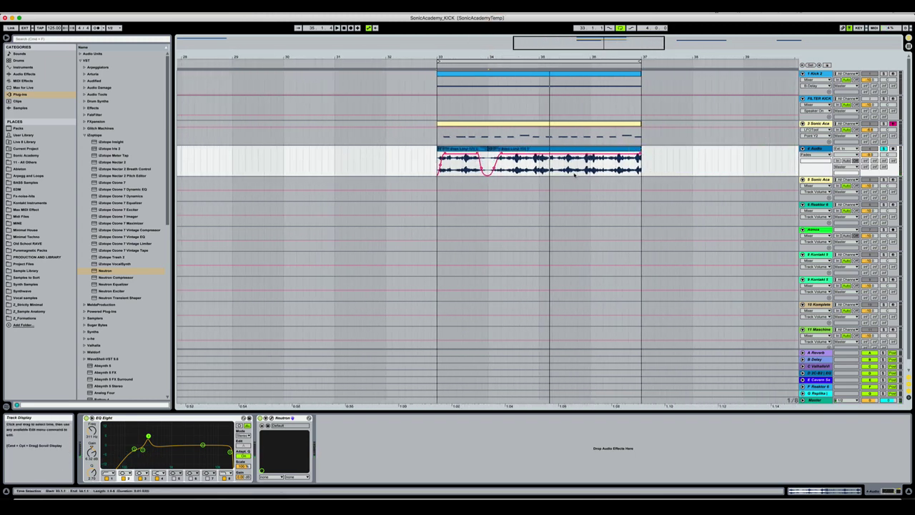
pyautogui.moveTo(640, 161); pyautogui.dragTo(533, 153)
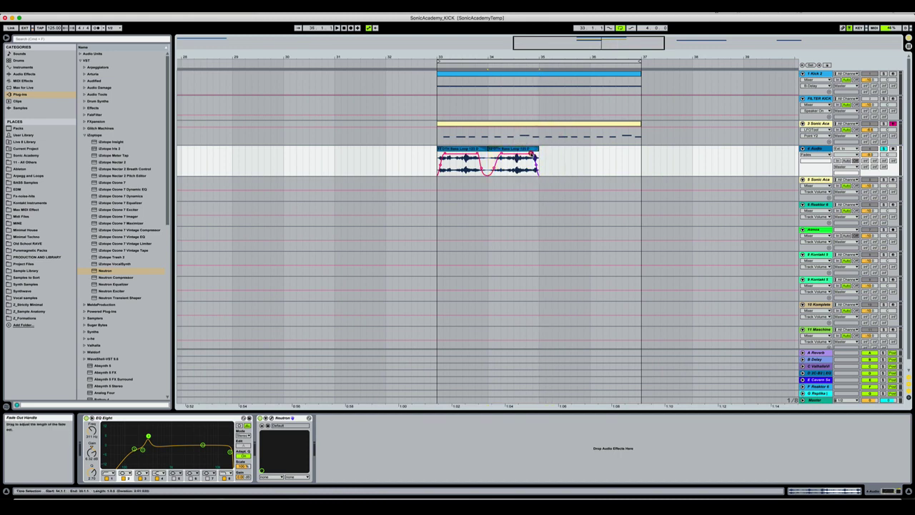
pyautogui.click(480, 153)
pyautogui.press('super+d')
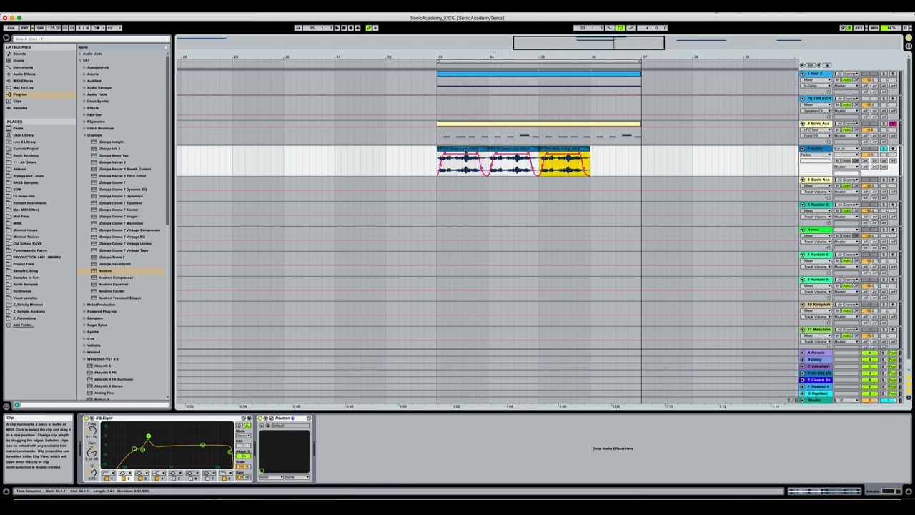
pyautogui.press('super+d')
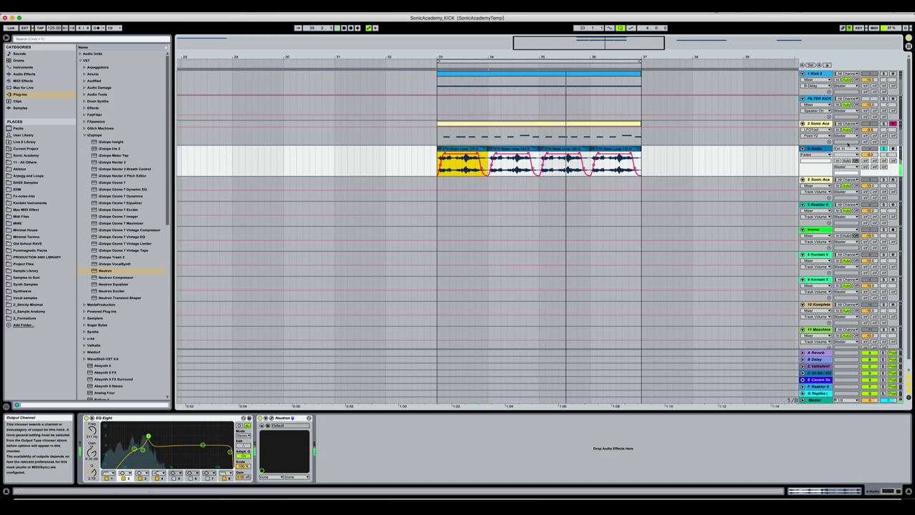
# - Set EQ Eight's band 1 to about 129 Hz, unsolo the bass loop track and switch its lane from fades to mixer automation
pyautogui.click(135, 449)
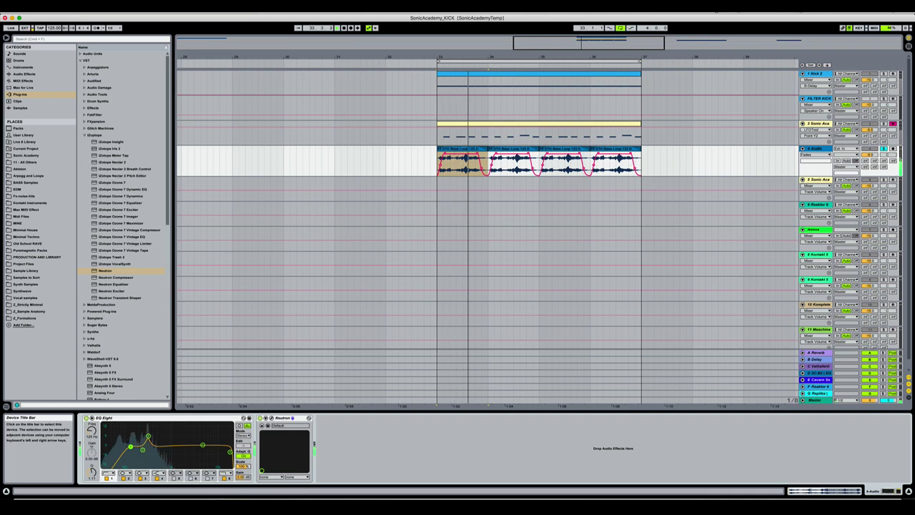
pyautogui.click(884, 150)
pyautogui.press('space')
pyautogui.click(815, 155)
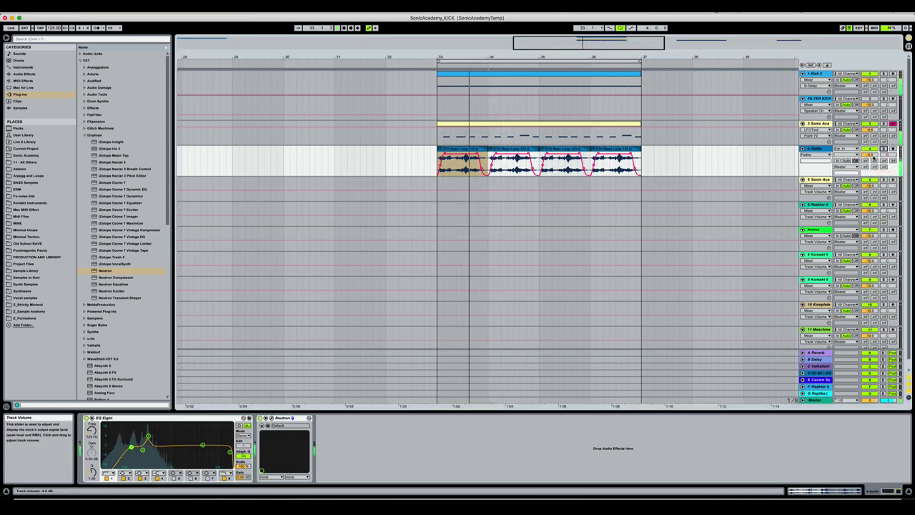
pyautogui.click(822, 166)
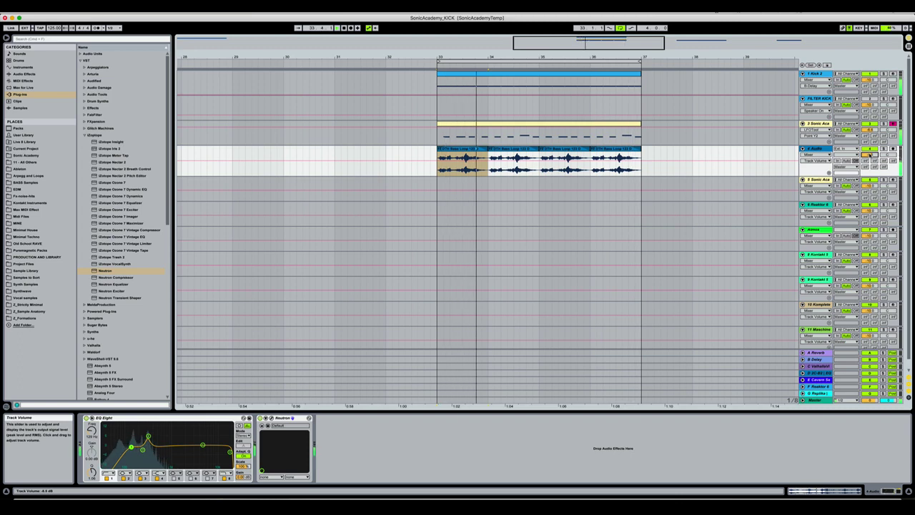
# - Solo the bass loop track and insert the LFOTool plug-in after Neutron
pyautogui.click(884, 149)
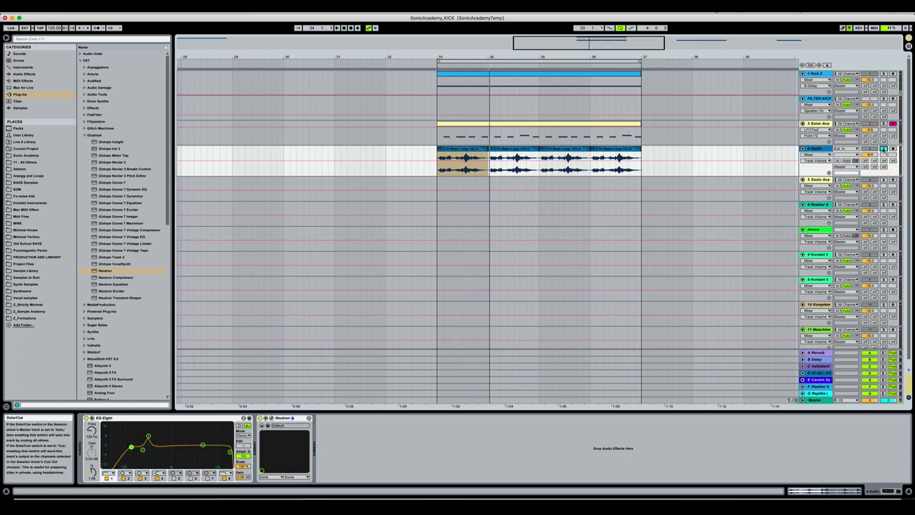
pyautogui.click(86, 135)
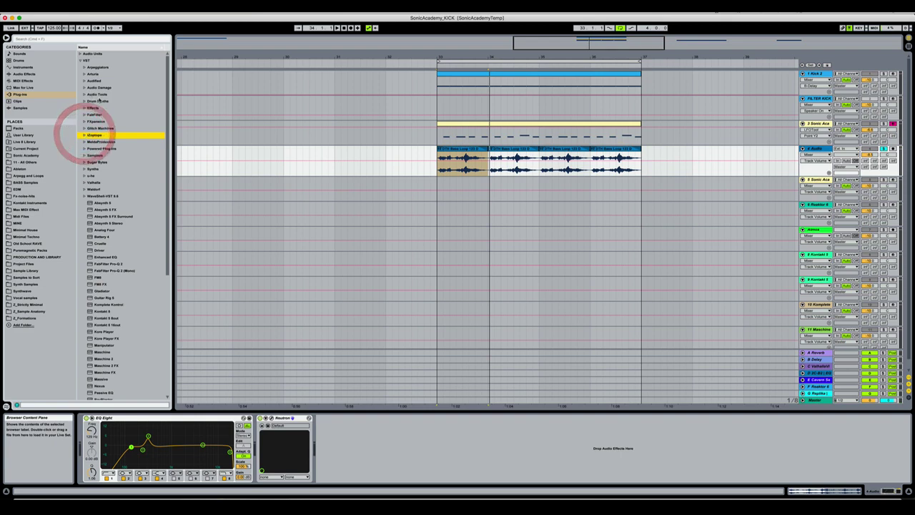
pyautogui.click(101, 95)
pyautogui.click(85, 94)
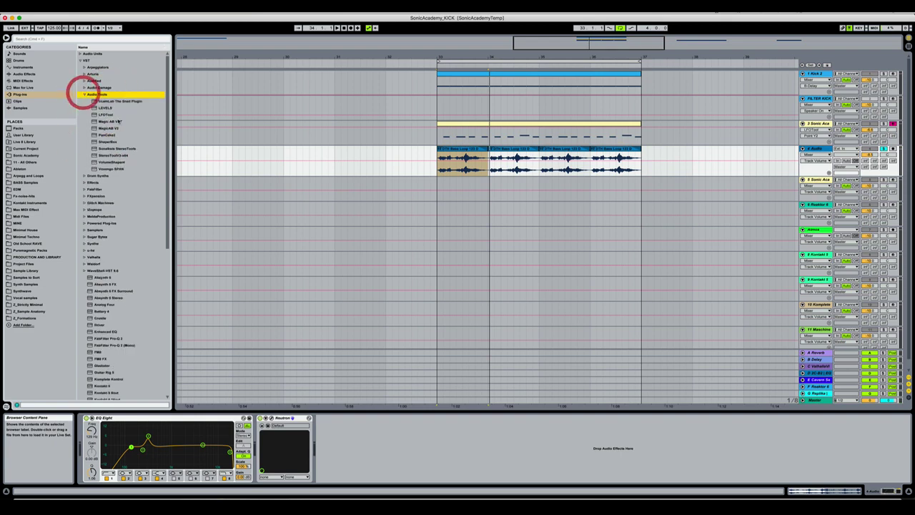
pyautogui.click(107, 115)
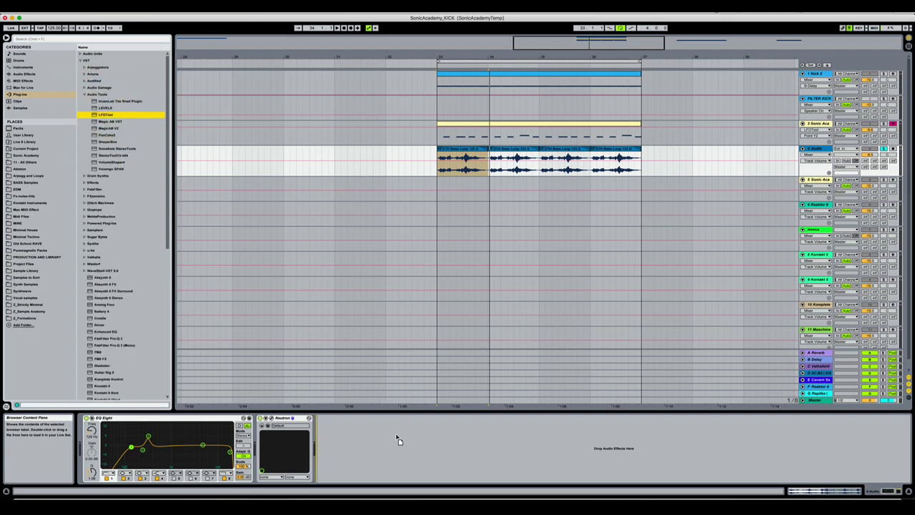
pyautogui.moveTo(399, 440); pyautogui.dragTo(402, 436)
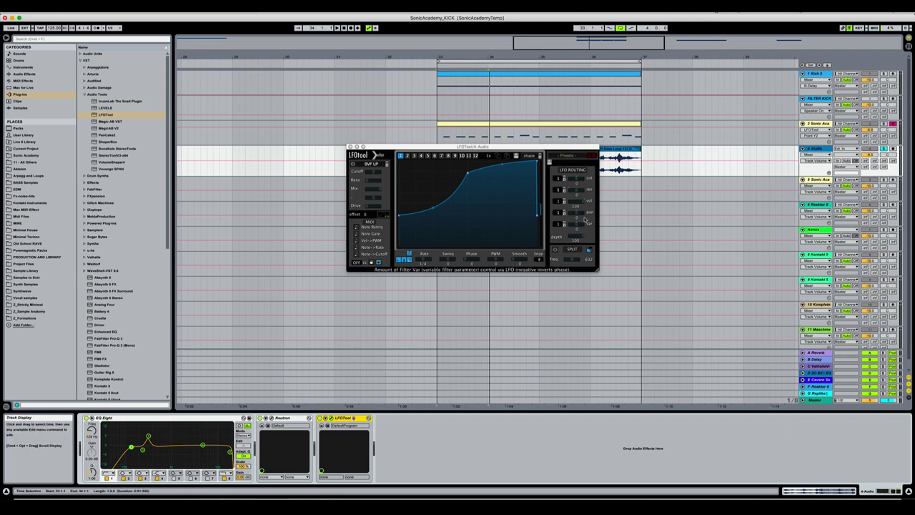
# - Load LFOTool's Sidechain-1 preset, advance past Sidechain-4 to the following preset, and pull the LFO curve's upper end point slightly earlier
pyautogui.click(566, 157)
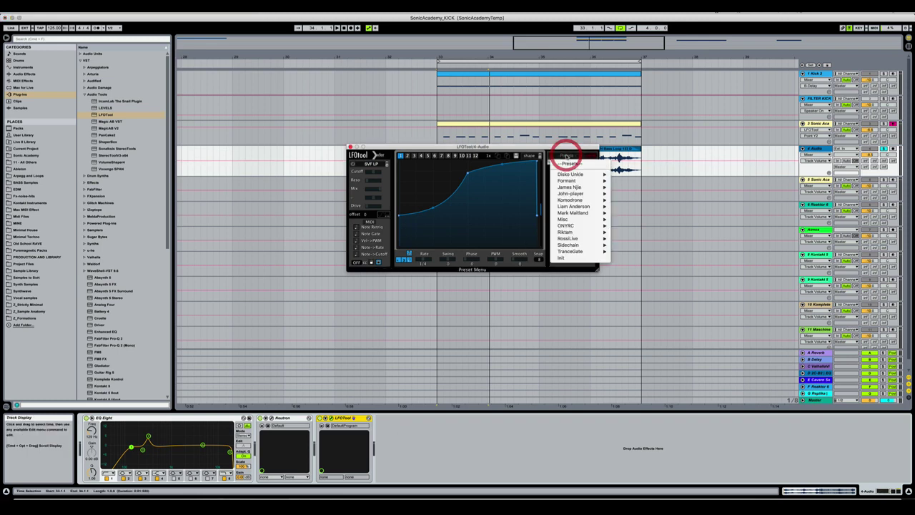
pyautogui.moveTo(583, 246)
pyautogui.click(631, 245)
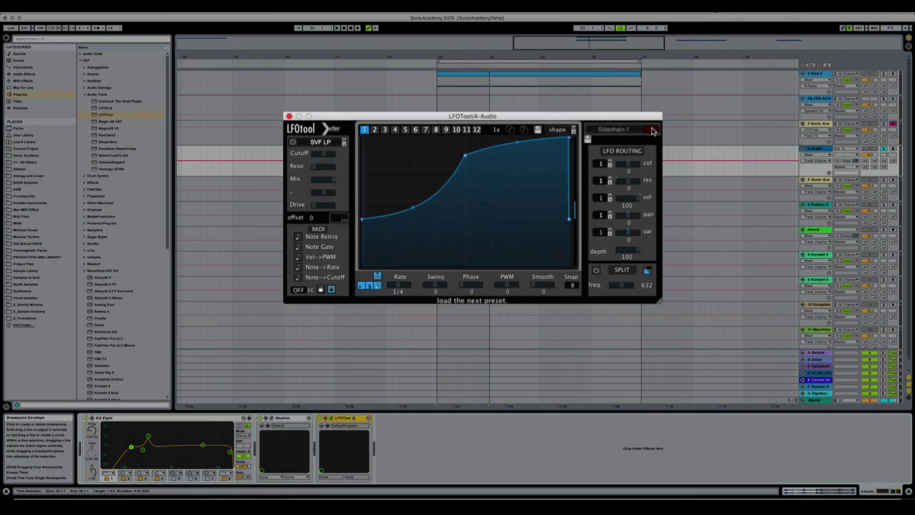
pyautogui.click(652, 130)
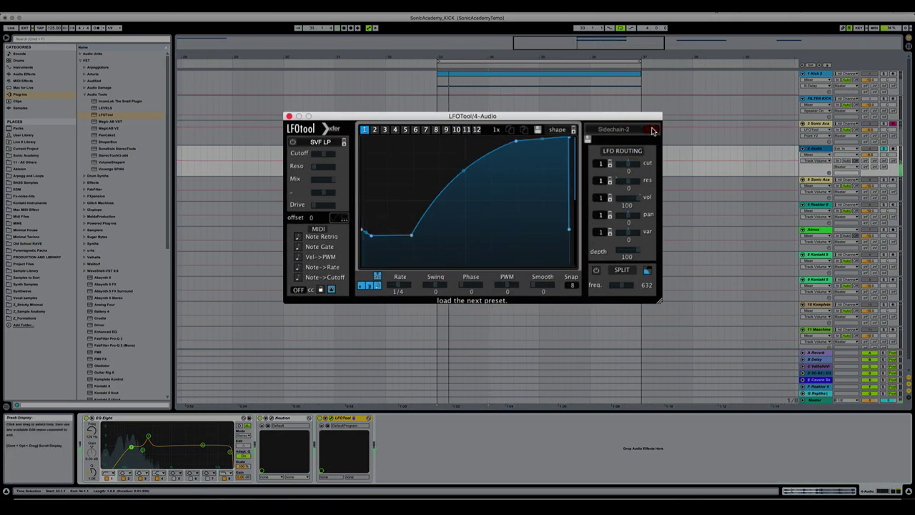
pyautogui.click(653, 130)
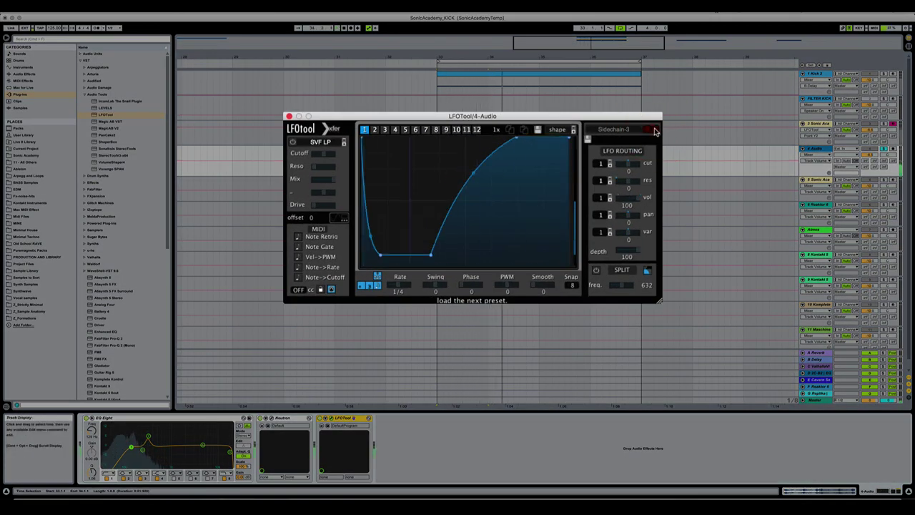
pyautogui.click(654, 131)
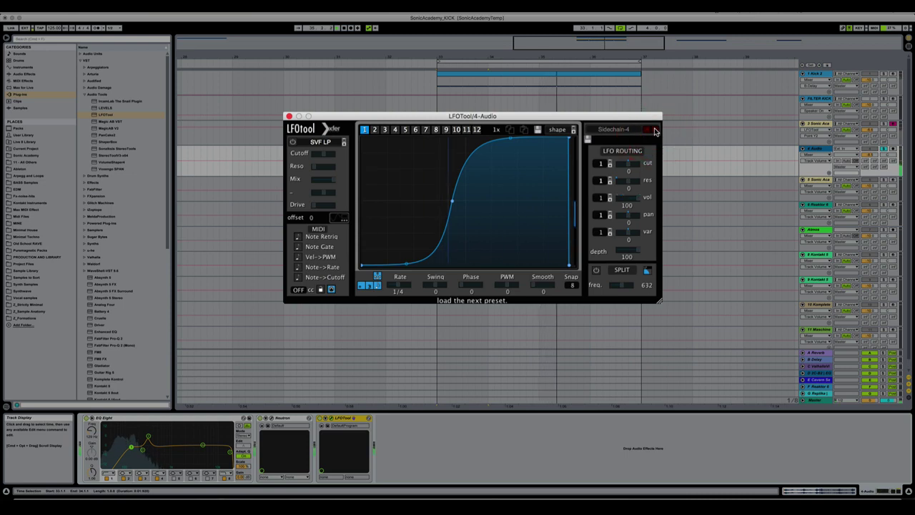
pyautogui.click(653, 130)
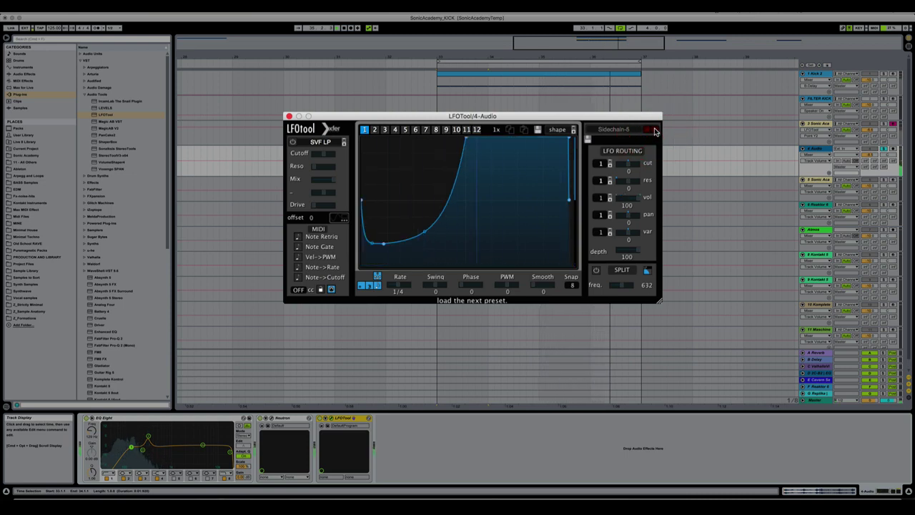
pyautogui.moveTo(568, 137); pyautogui.dragTo(558, 134)
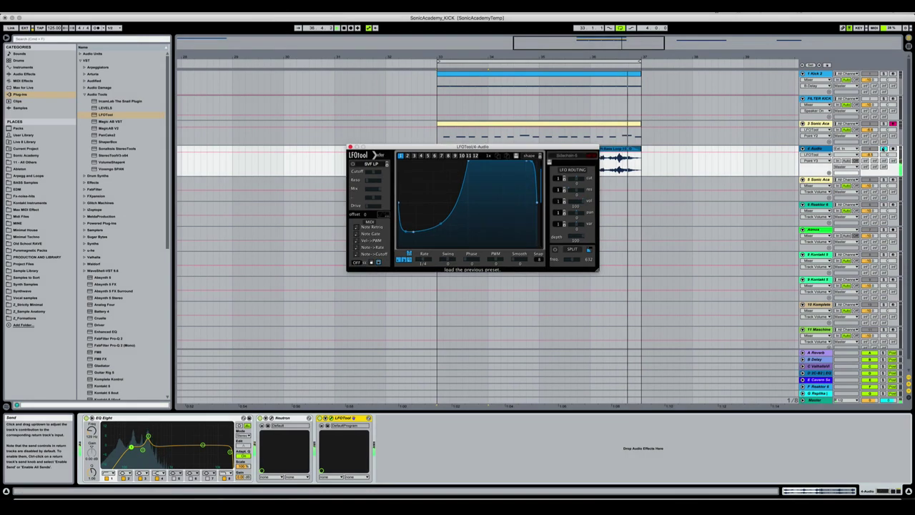
# - Compare the bass loop soloed and in the full mix during playback, raising EQ Eight's band 2 boost at about 300 Hz
pyautogui.click(884, 149)
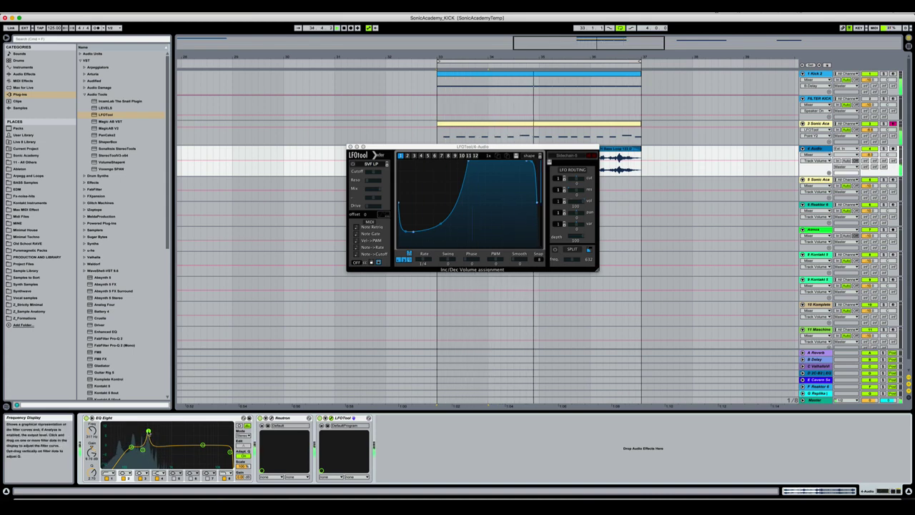
pyautogui.click(883, 149)
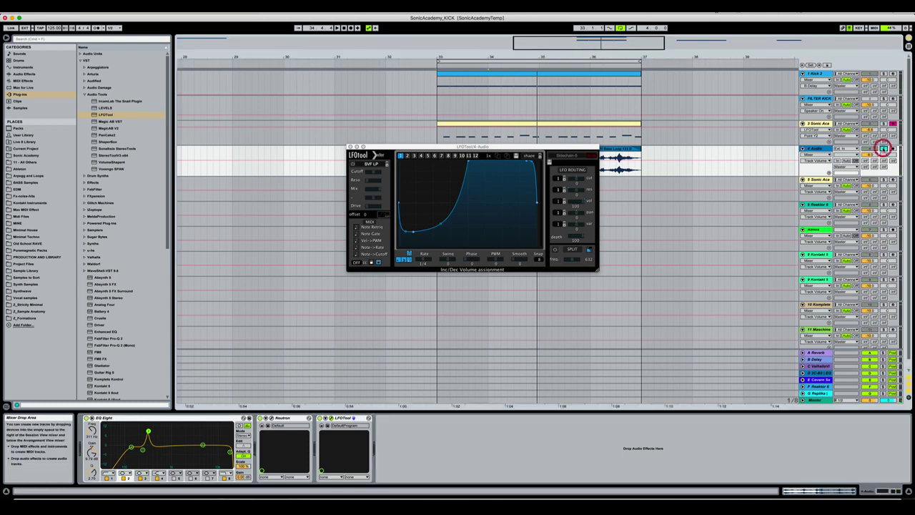
pyautogui.press('space')
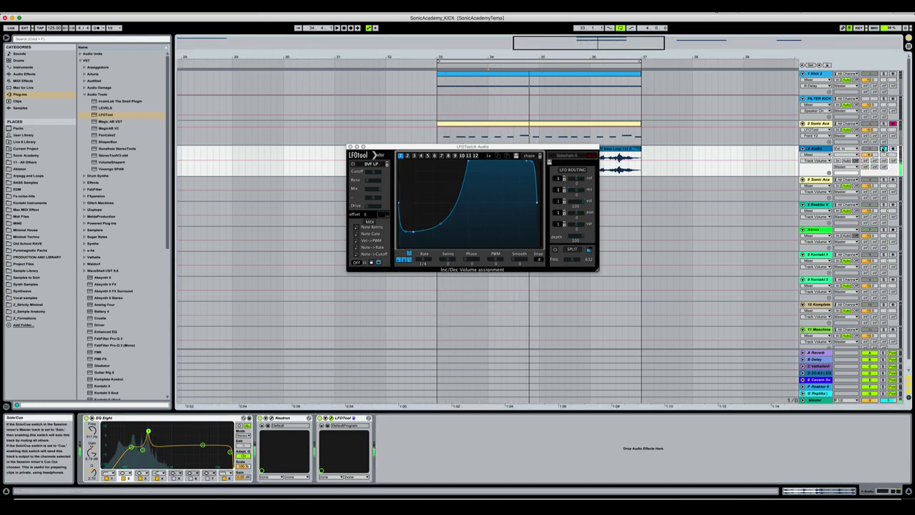
pyautogui.click(884, 148)
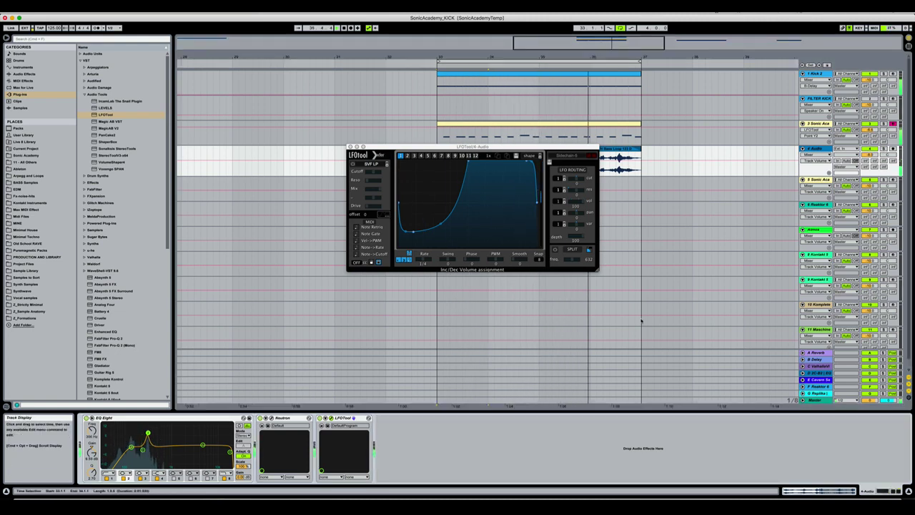
pyautogui.press('space')
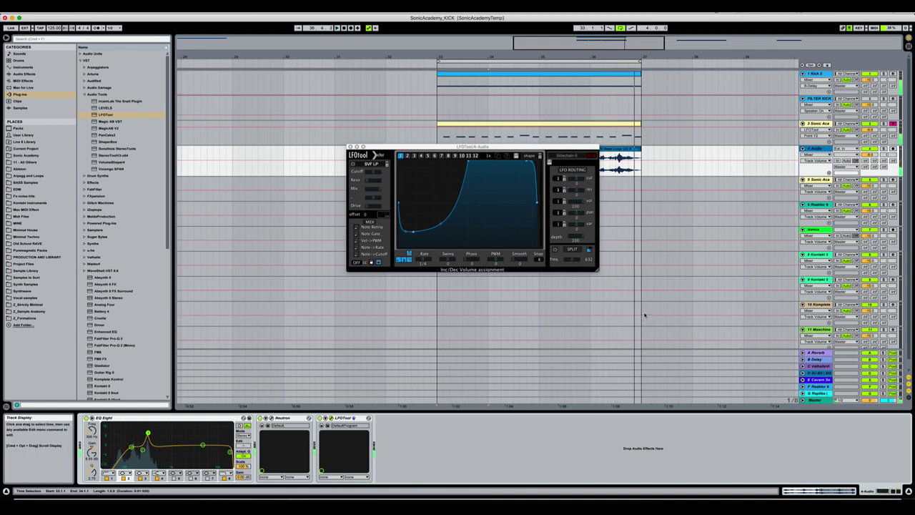